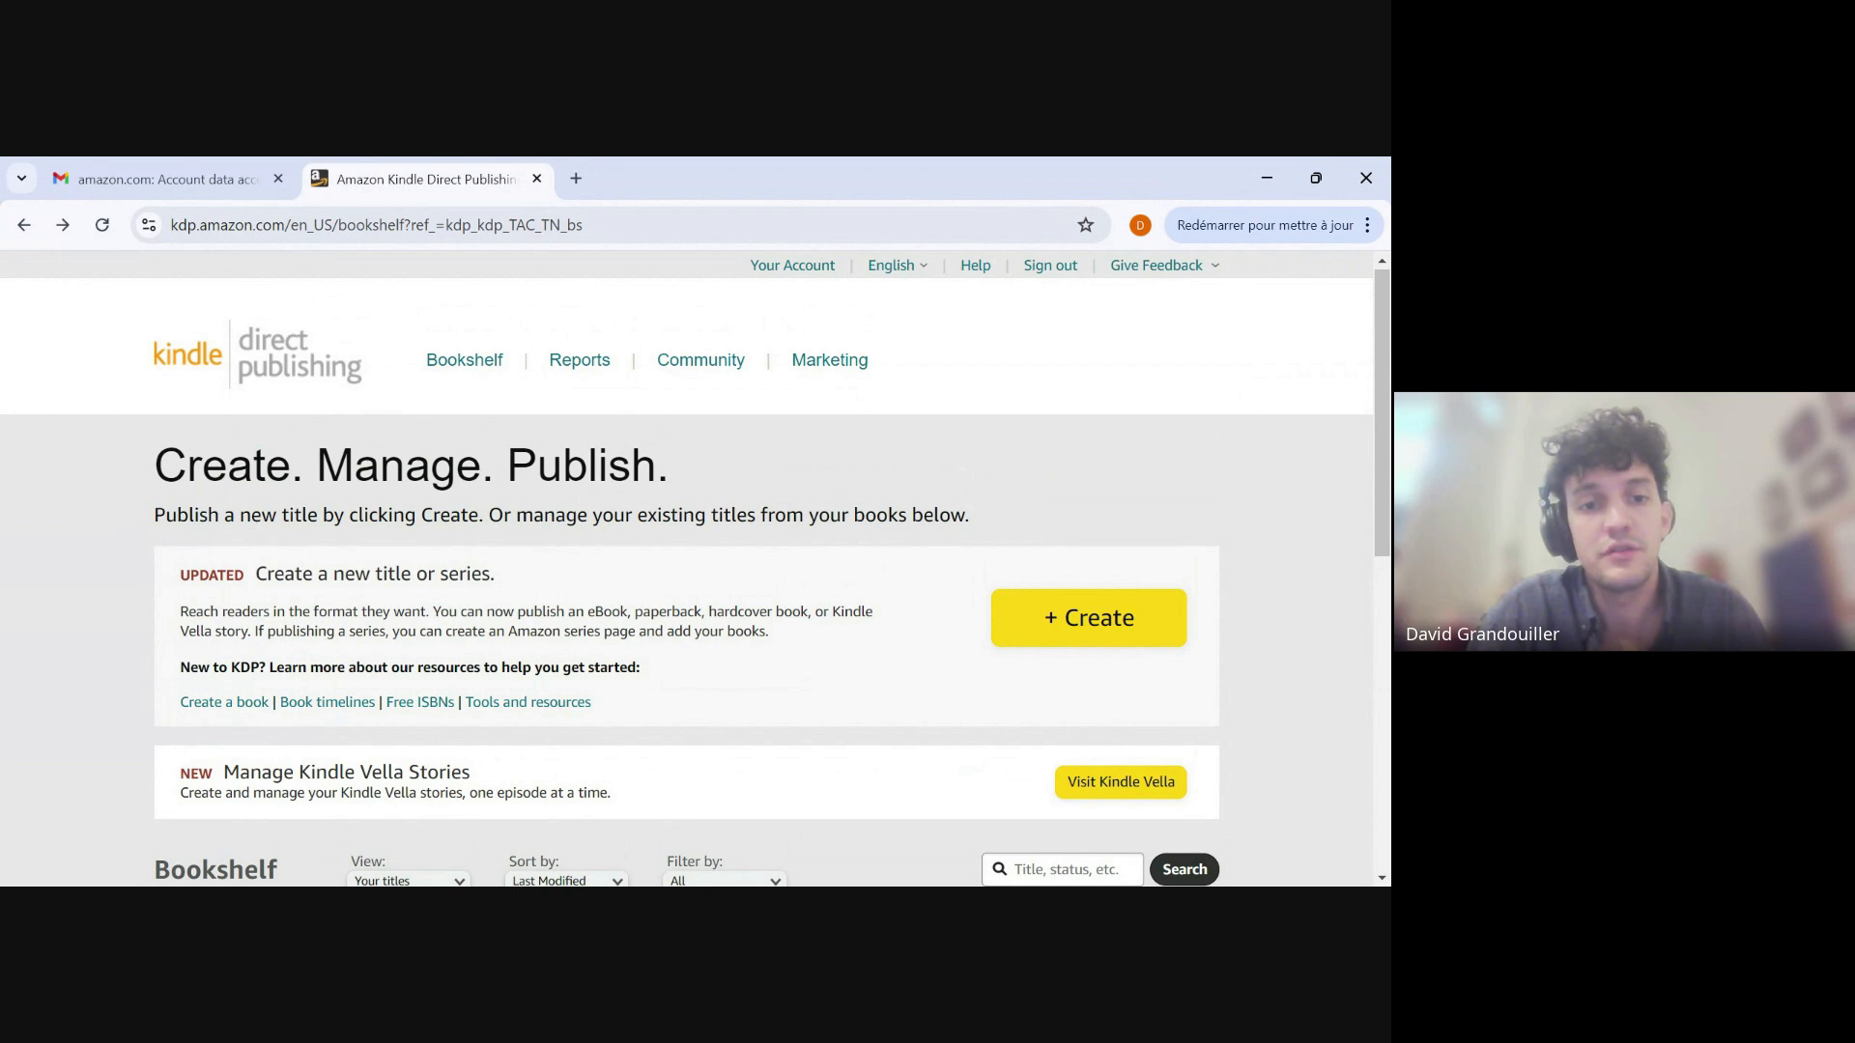
Start creating a paperback edition of the Figure Eight title from the bookshelf.
scroll(134, 697, "down", 3)
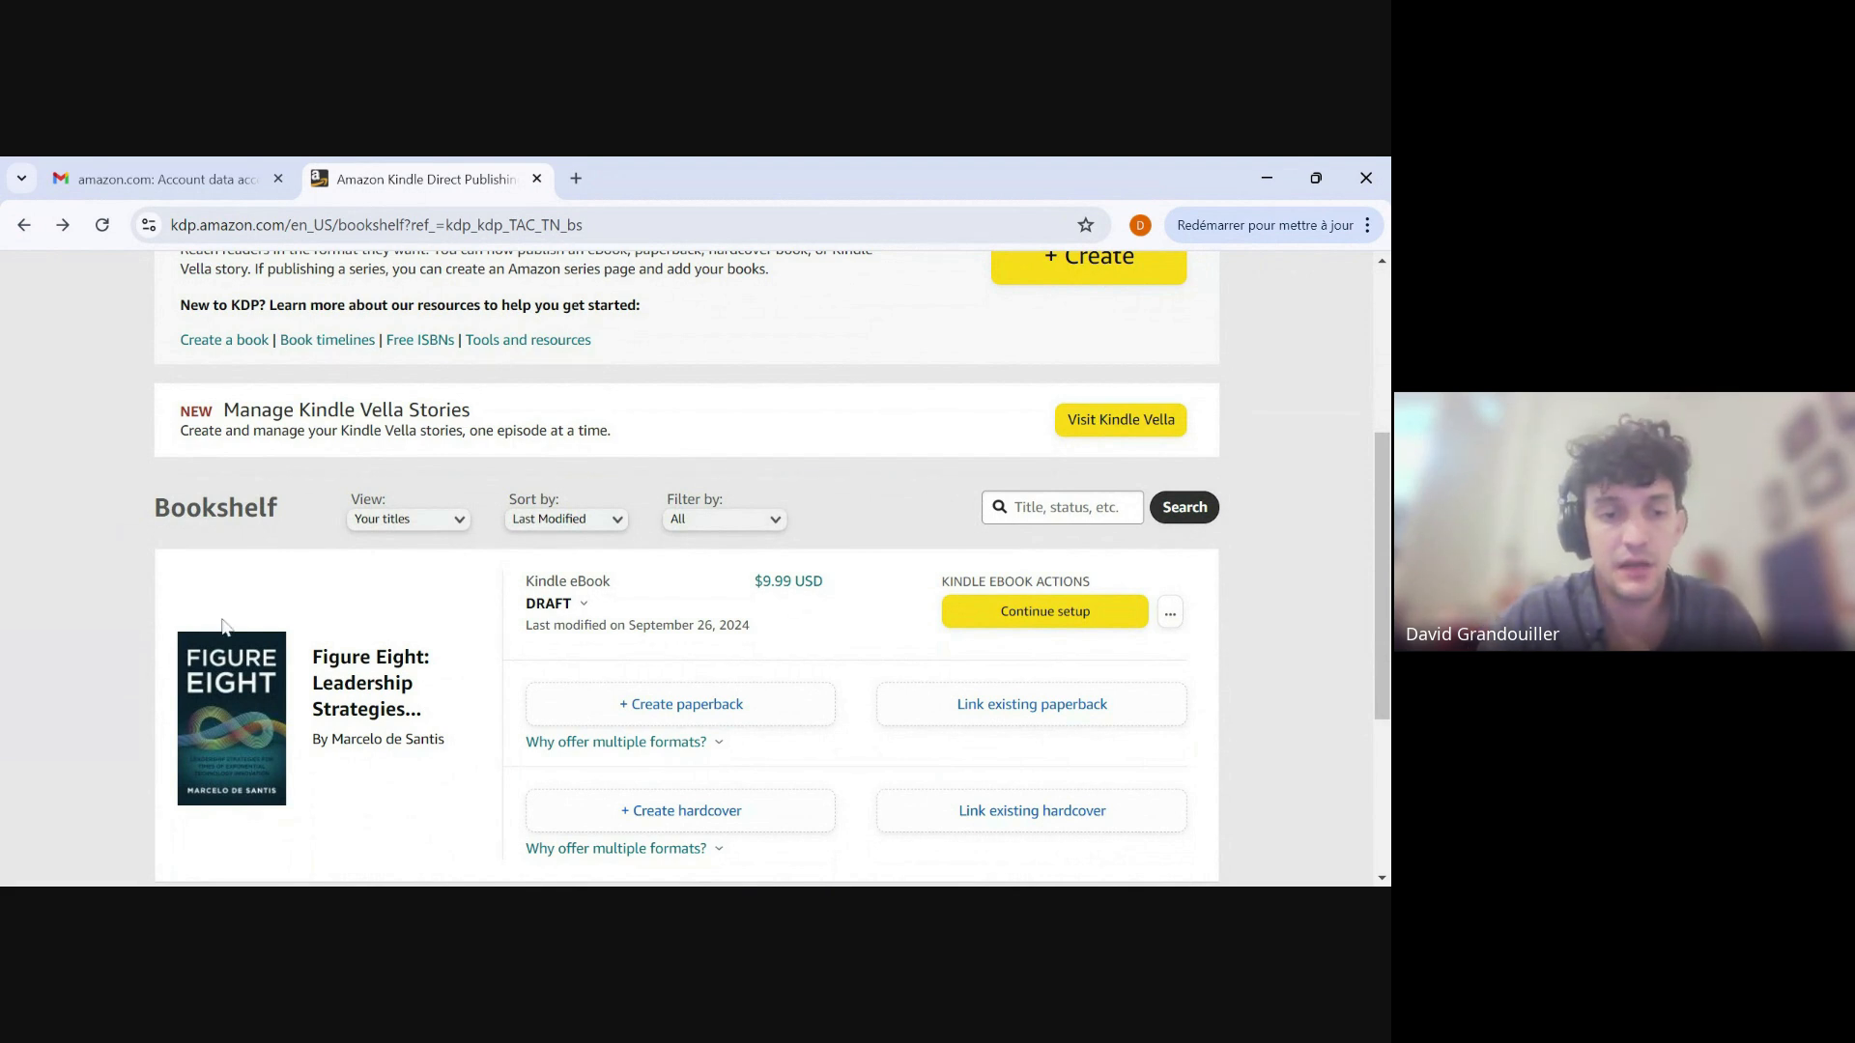
scroll(403, 826, "up", 4)
scroll(387, 628, "down", 4)
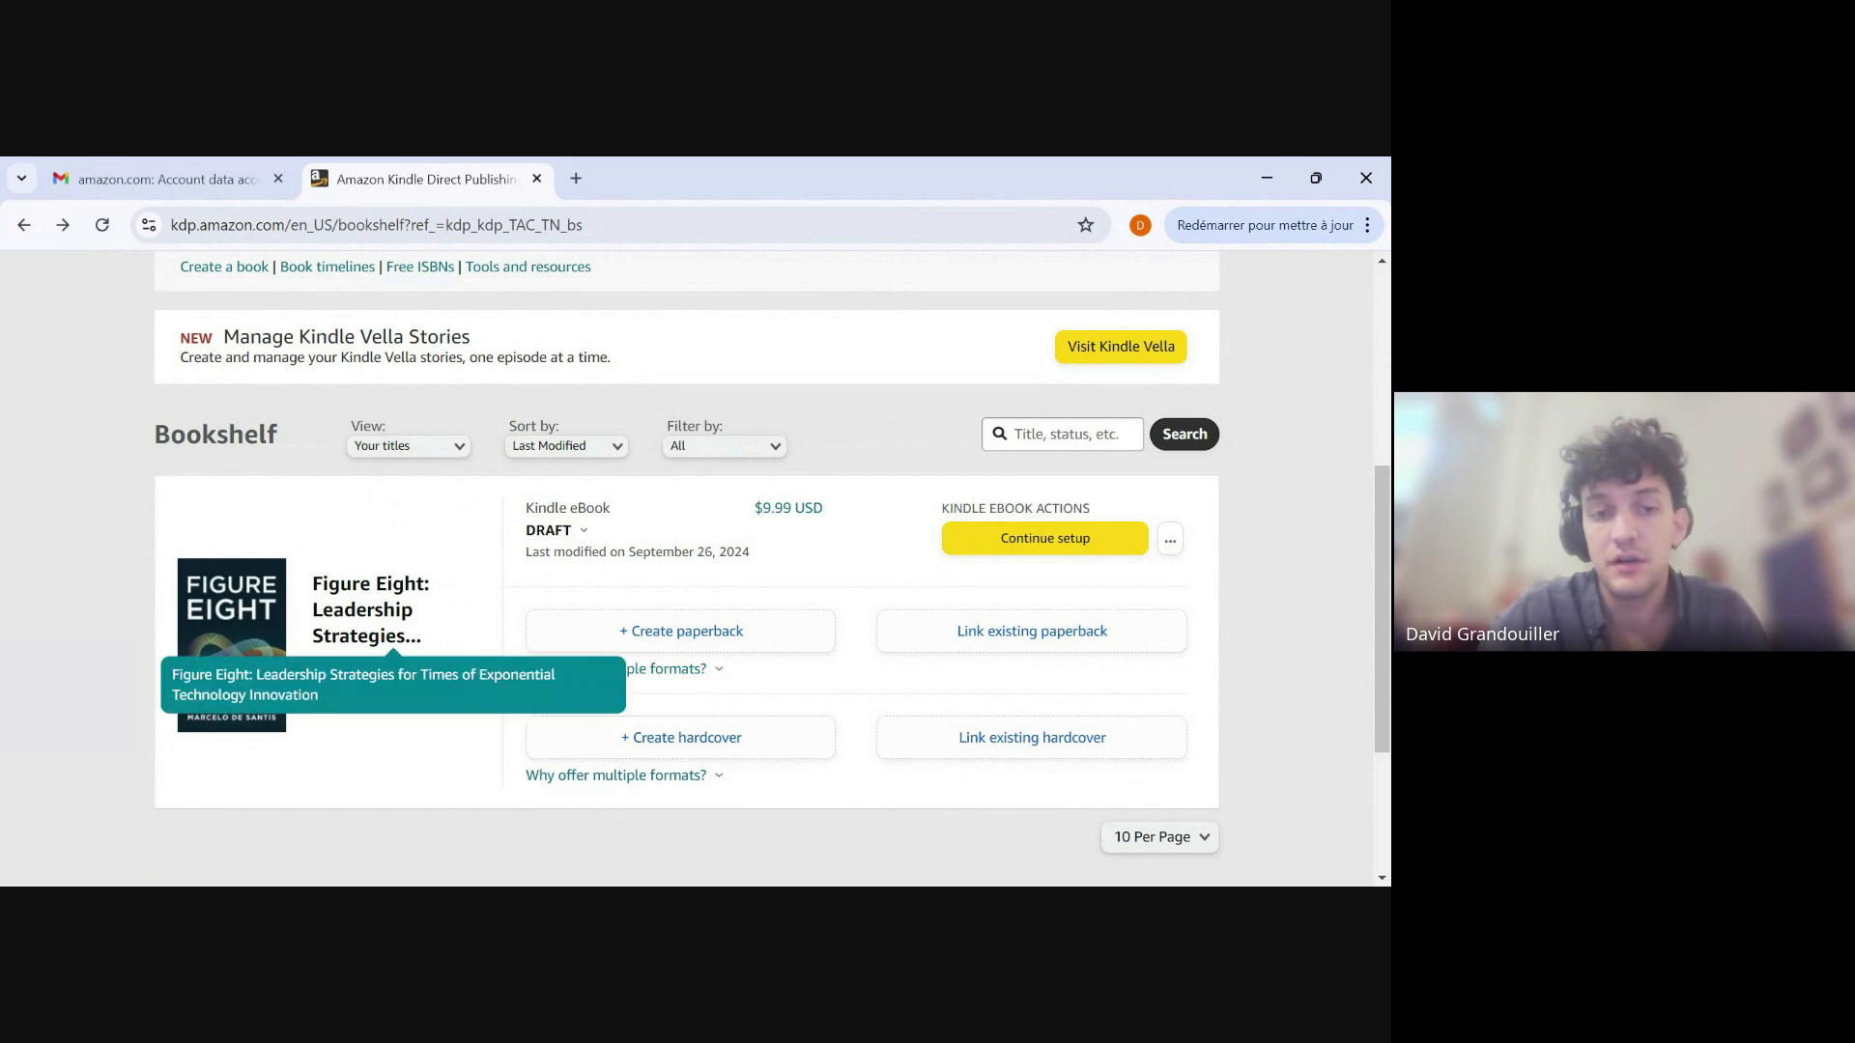
left_click(689, 643)
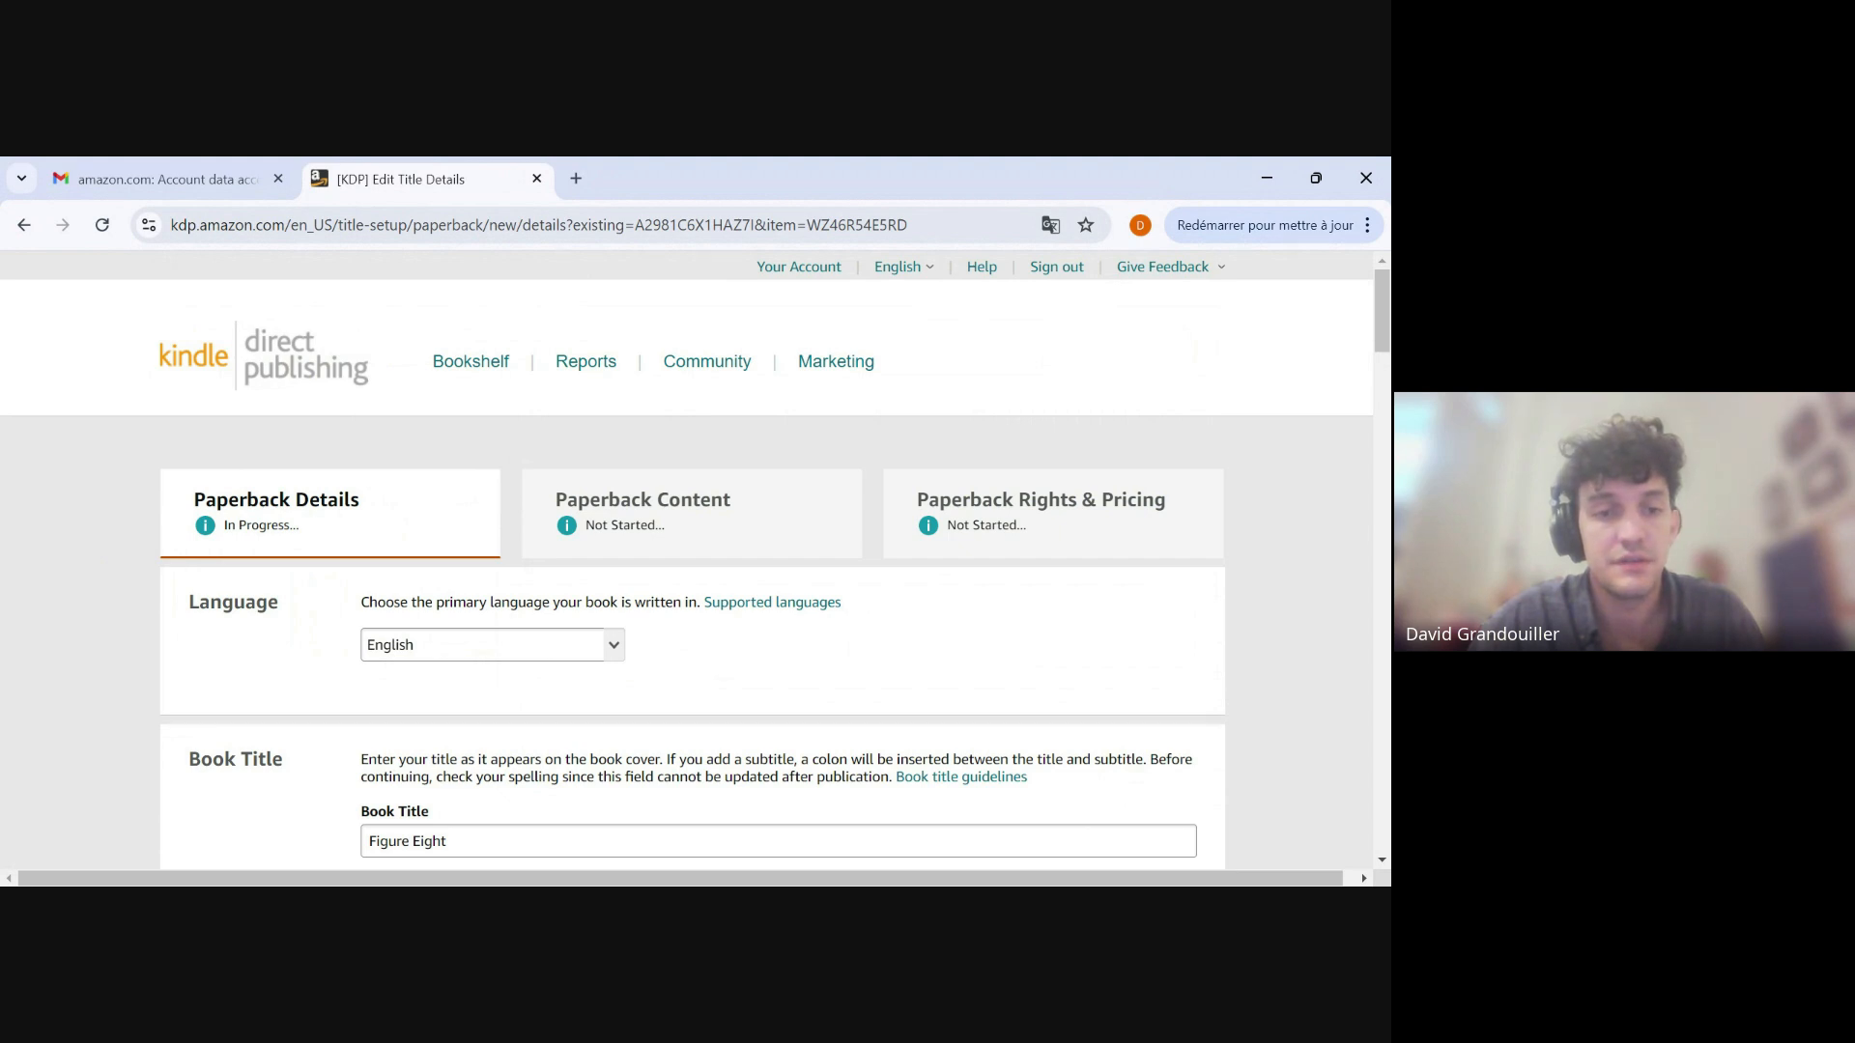
Check the paperback's language, book title, subtitle, series, edition number and primary author name fields.
scroll(224, 590, "down", 2)
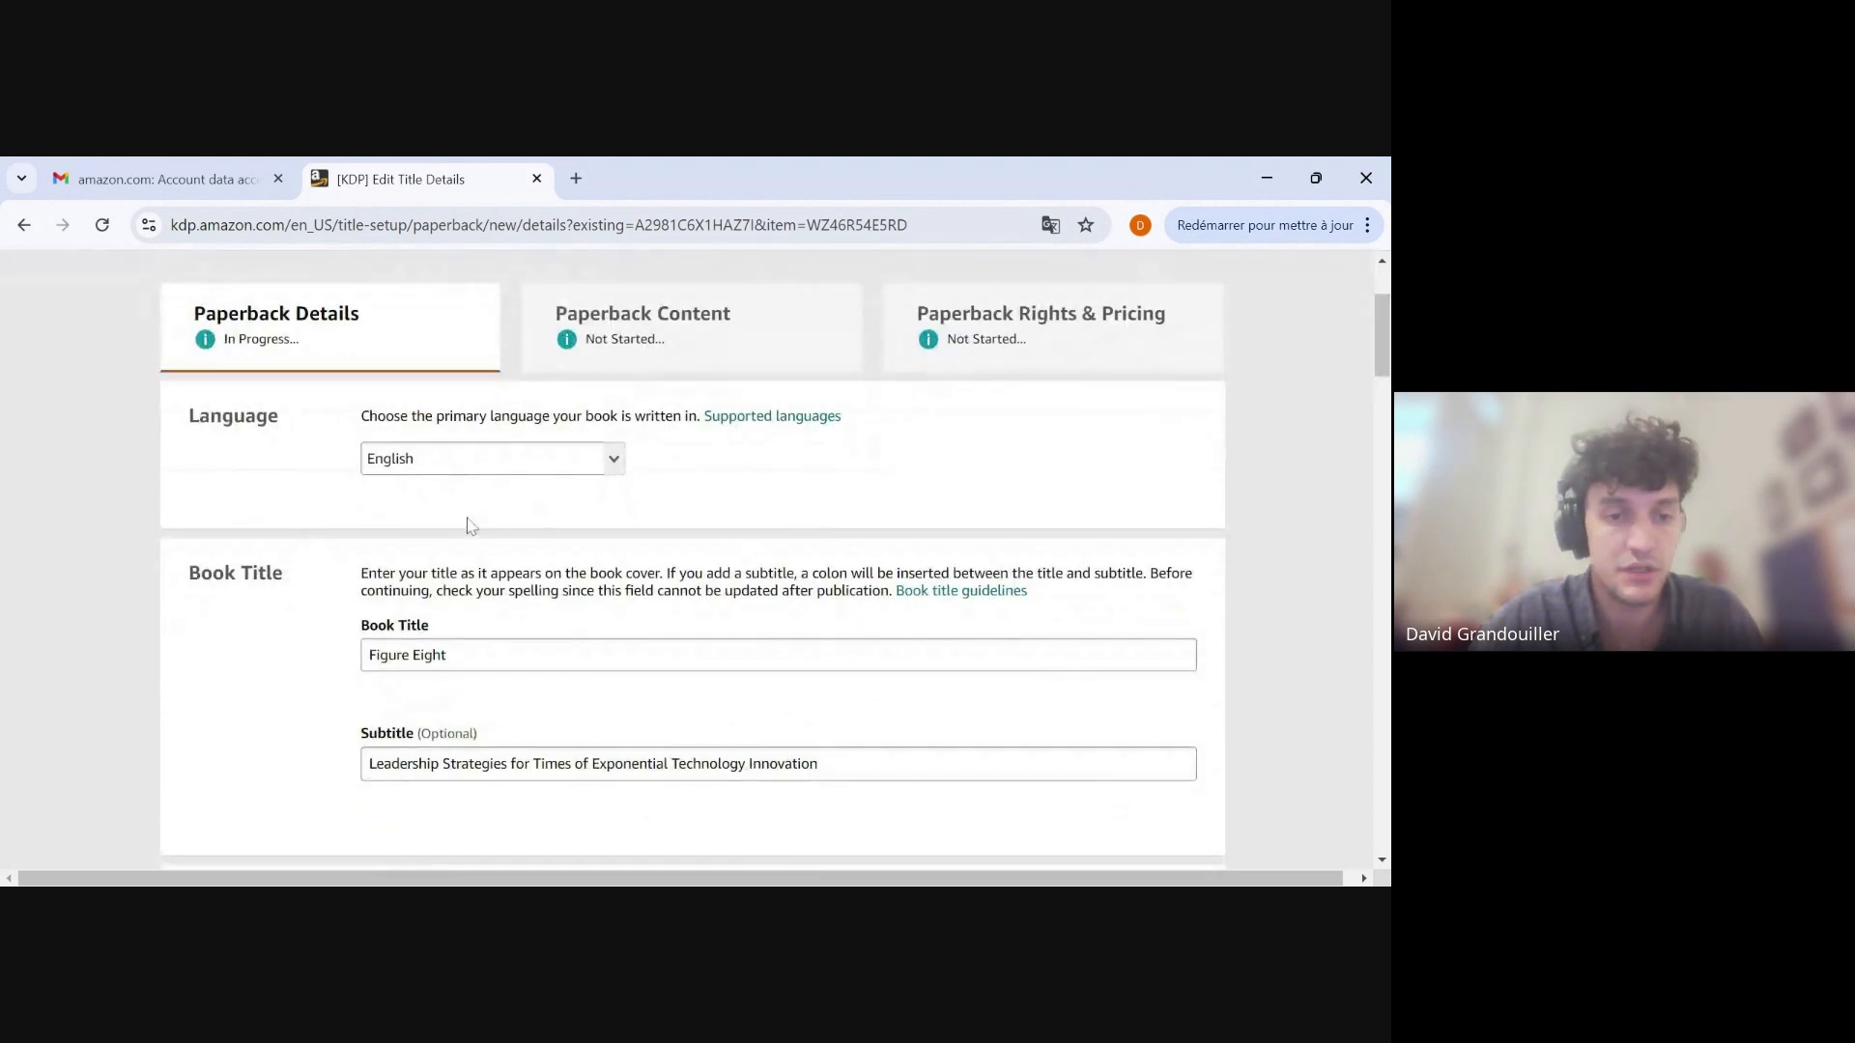
scroll(470, 525, "down", 2)
left_click(447, 509)
left_click(818, 618)
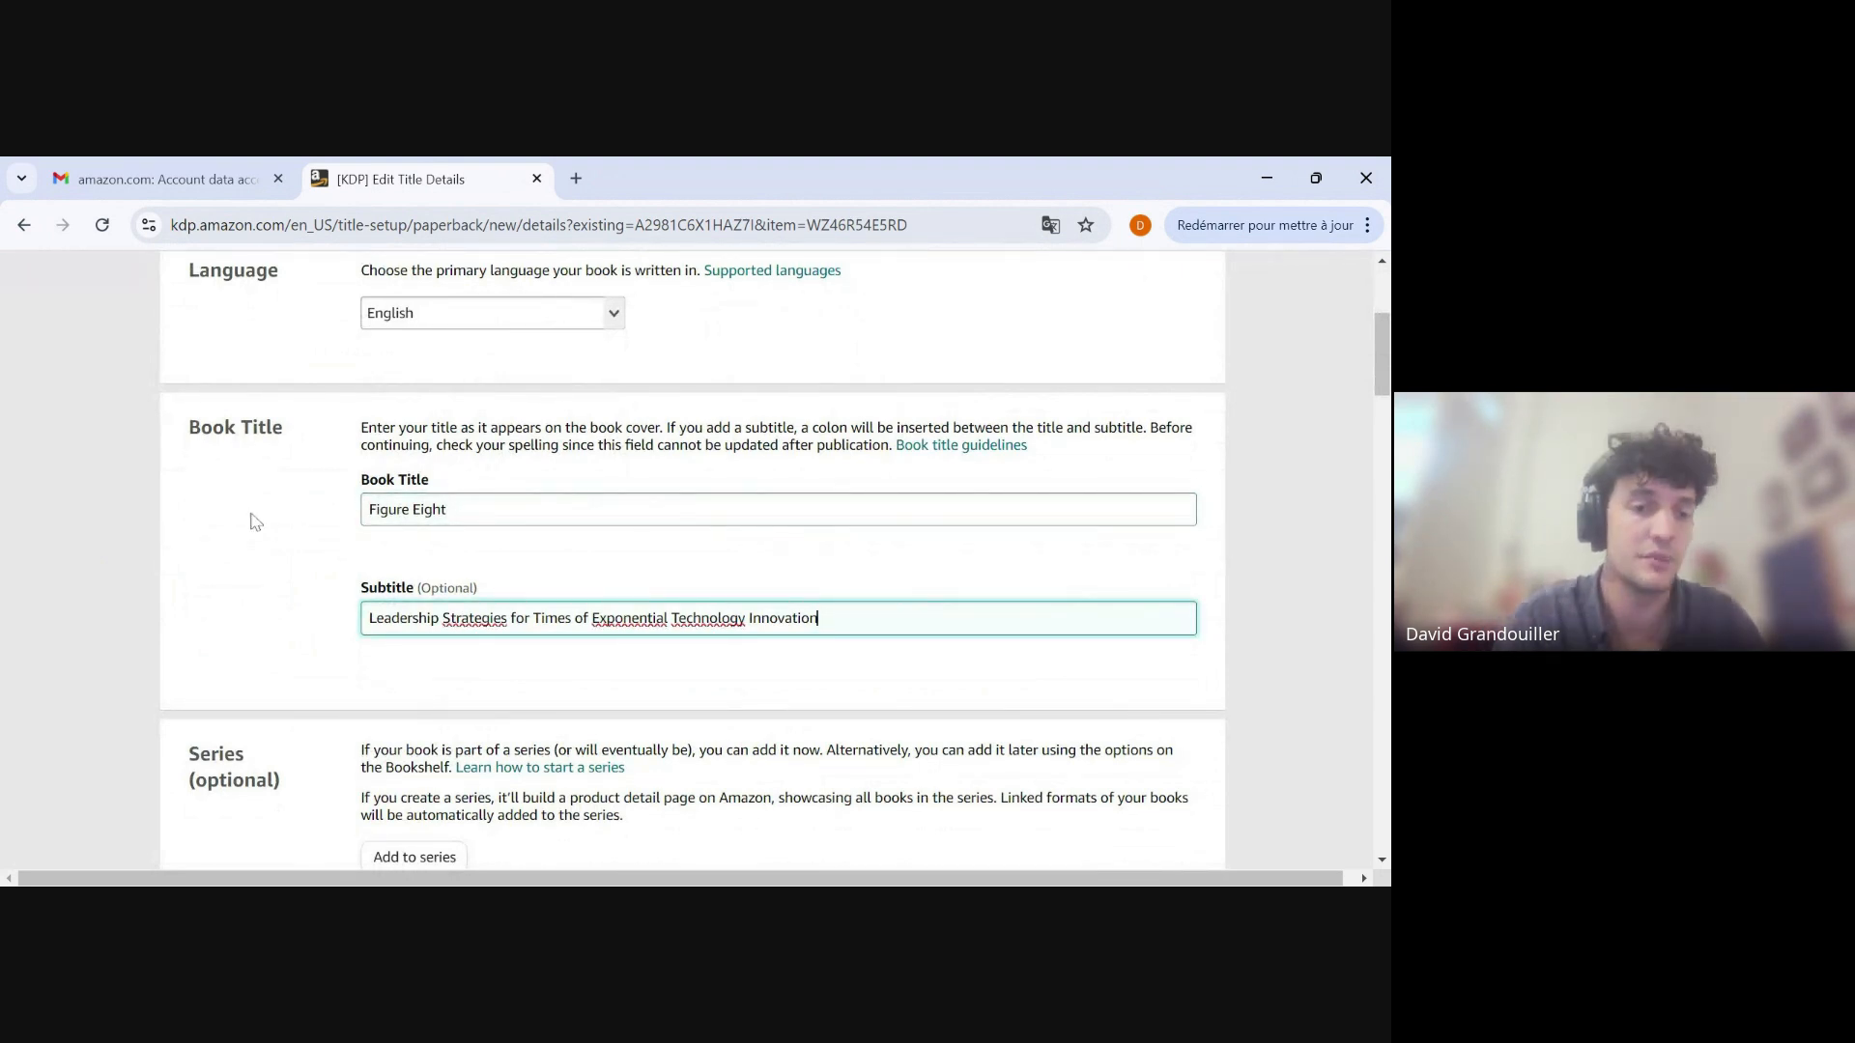
scroll(327, 571, "down", 4)
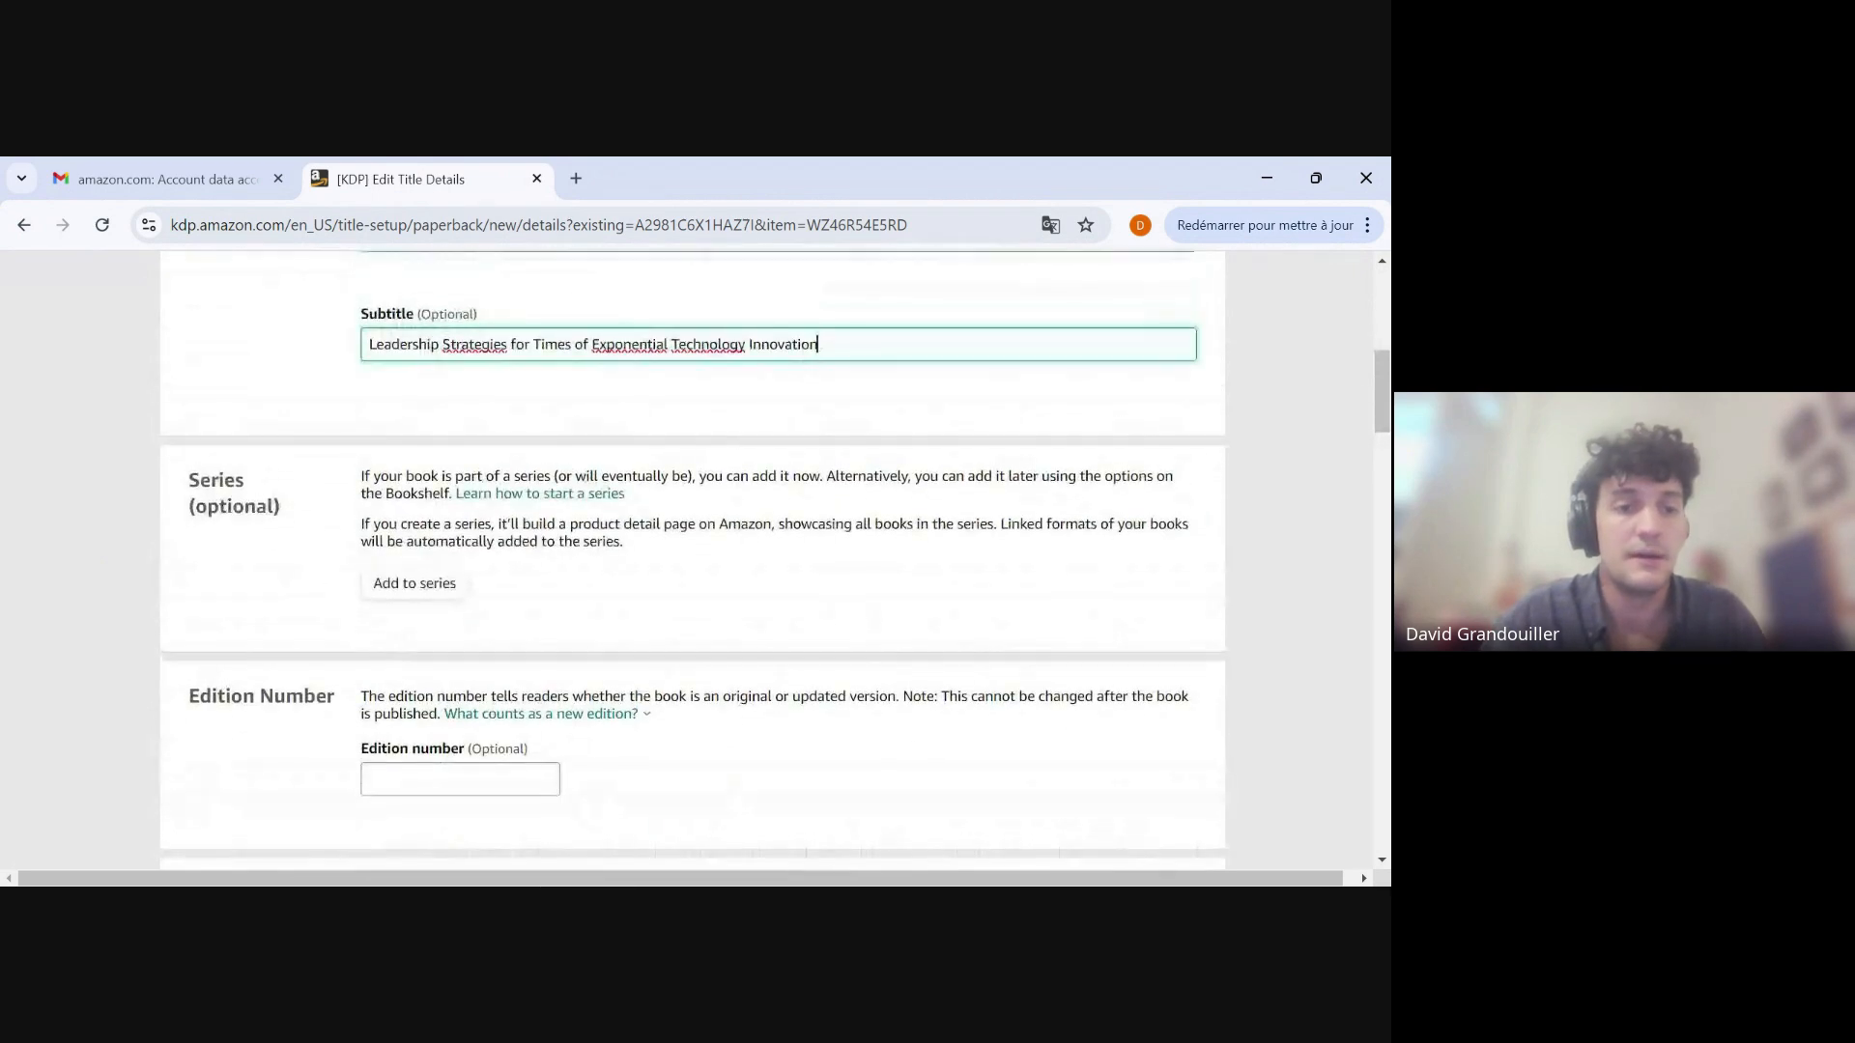
scroll(348, 597, "down", 5)
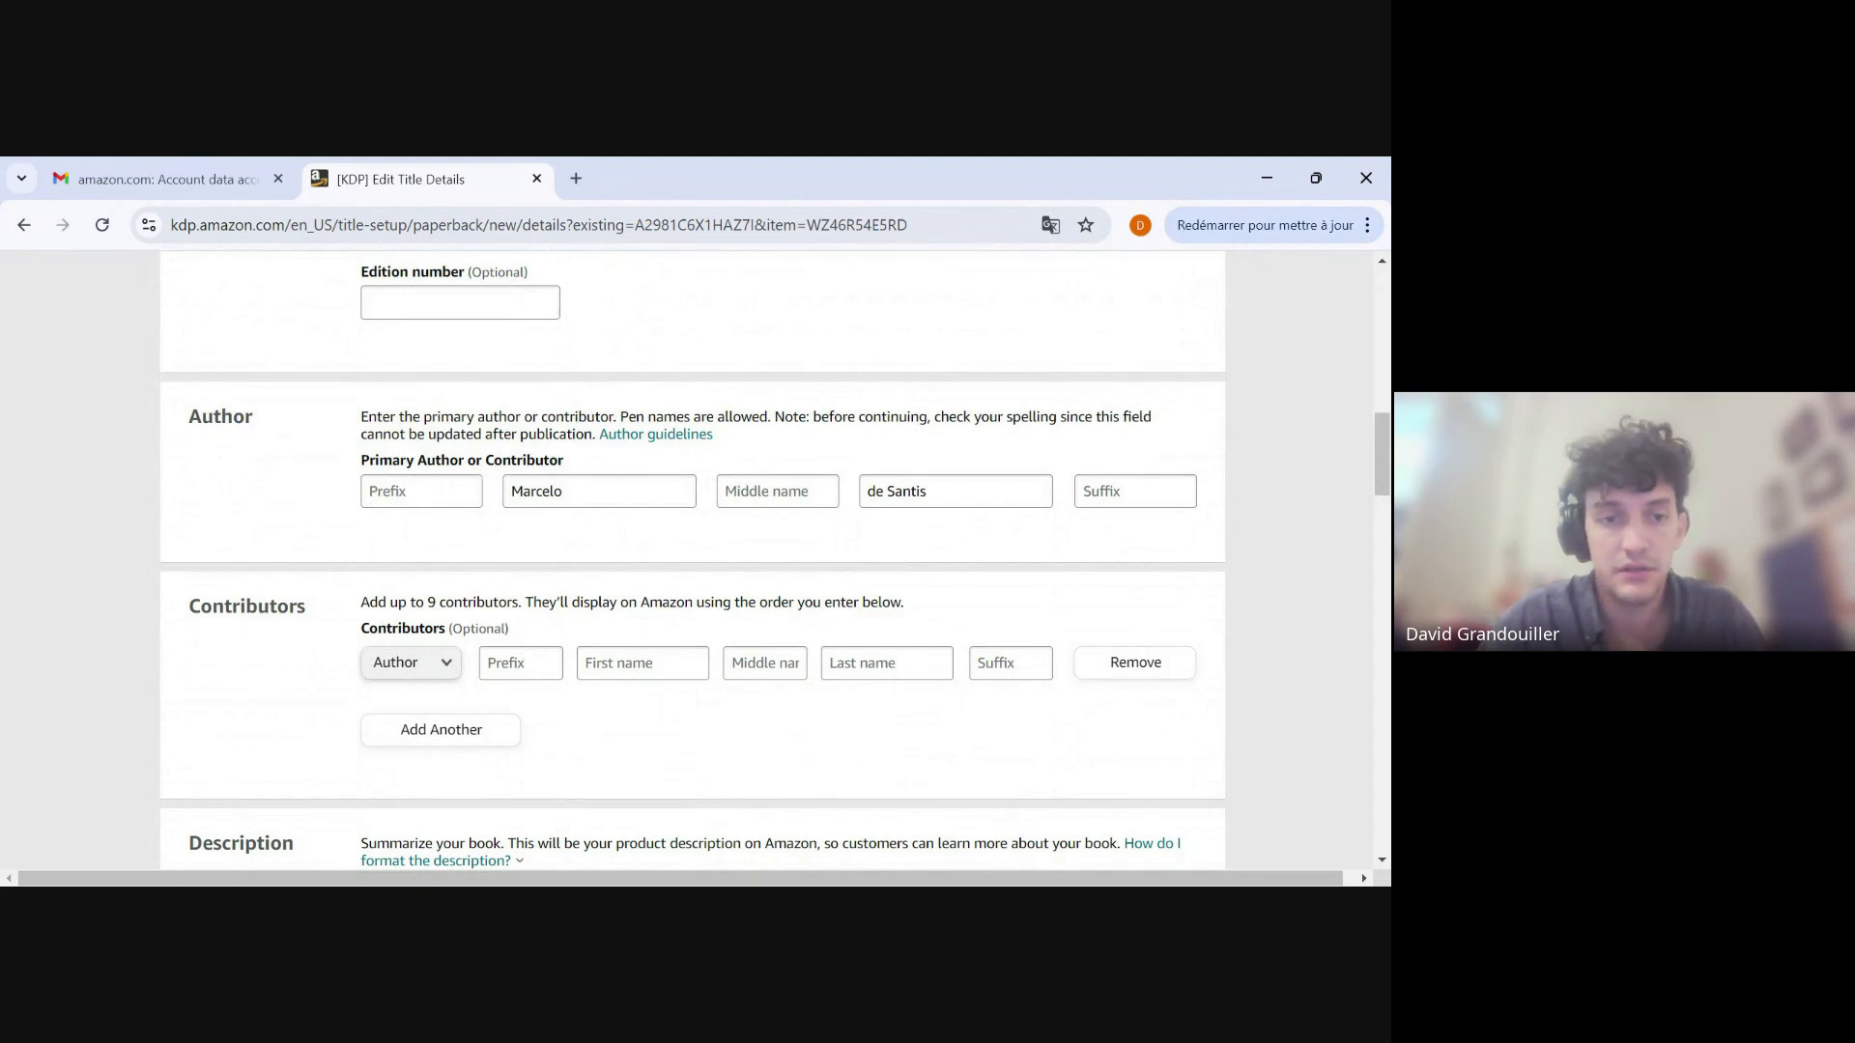
left_click(422, 492)
left_click(777, 492)
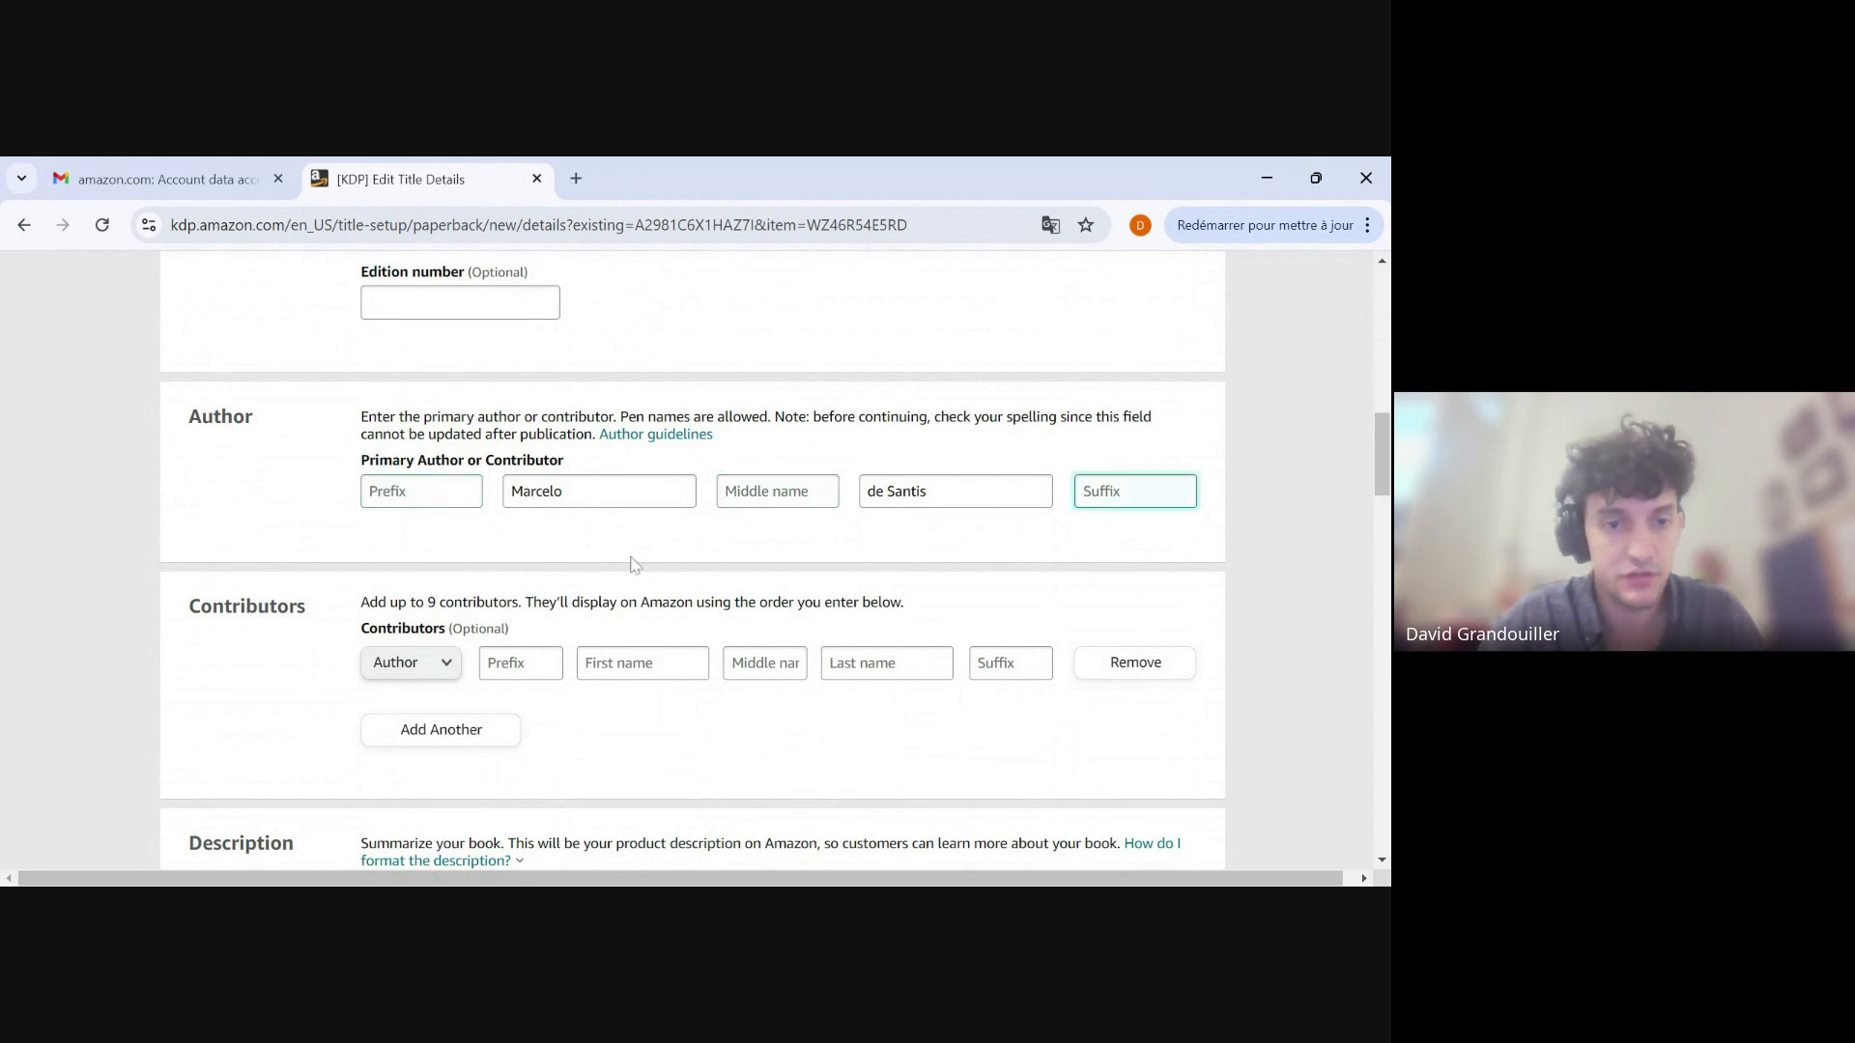
Review the contributors, description, publishing rights and primary audience sections of the paperback details.
scroll(638, 563, "down", 2)
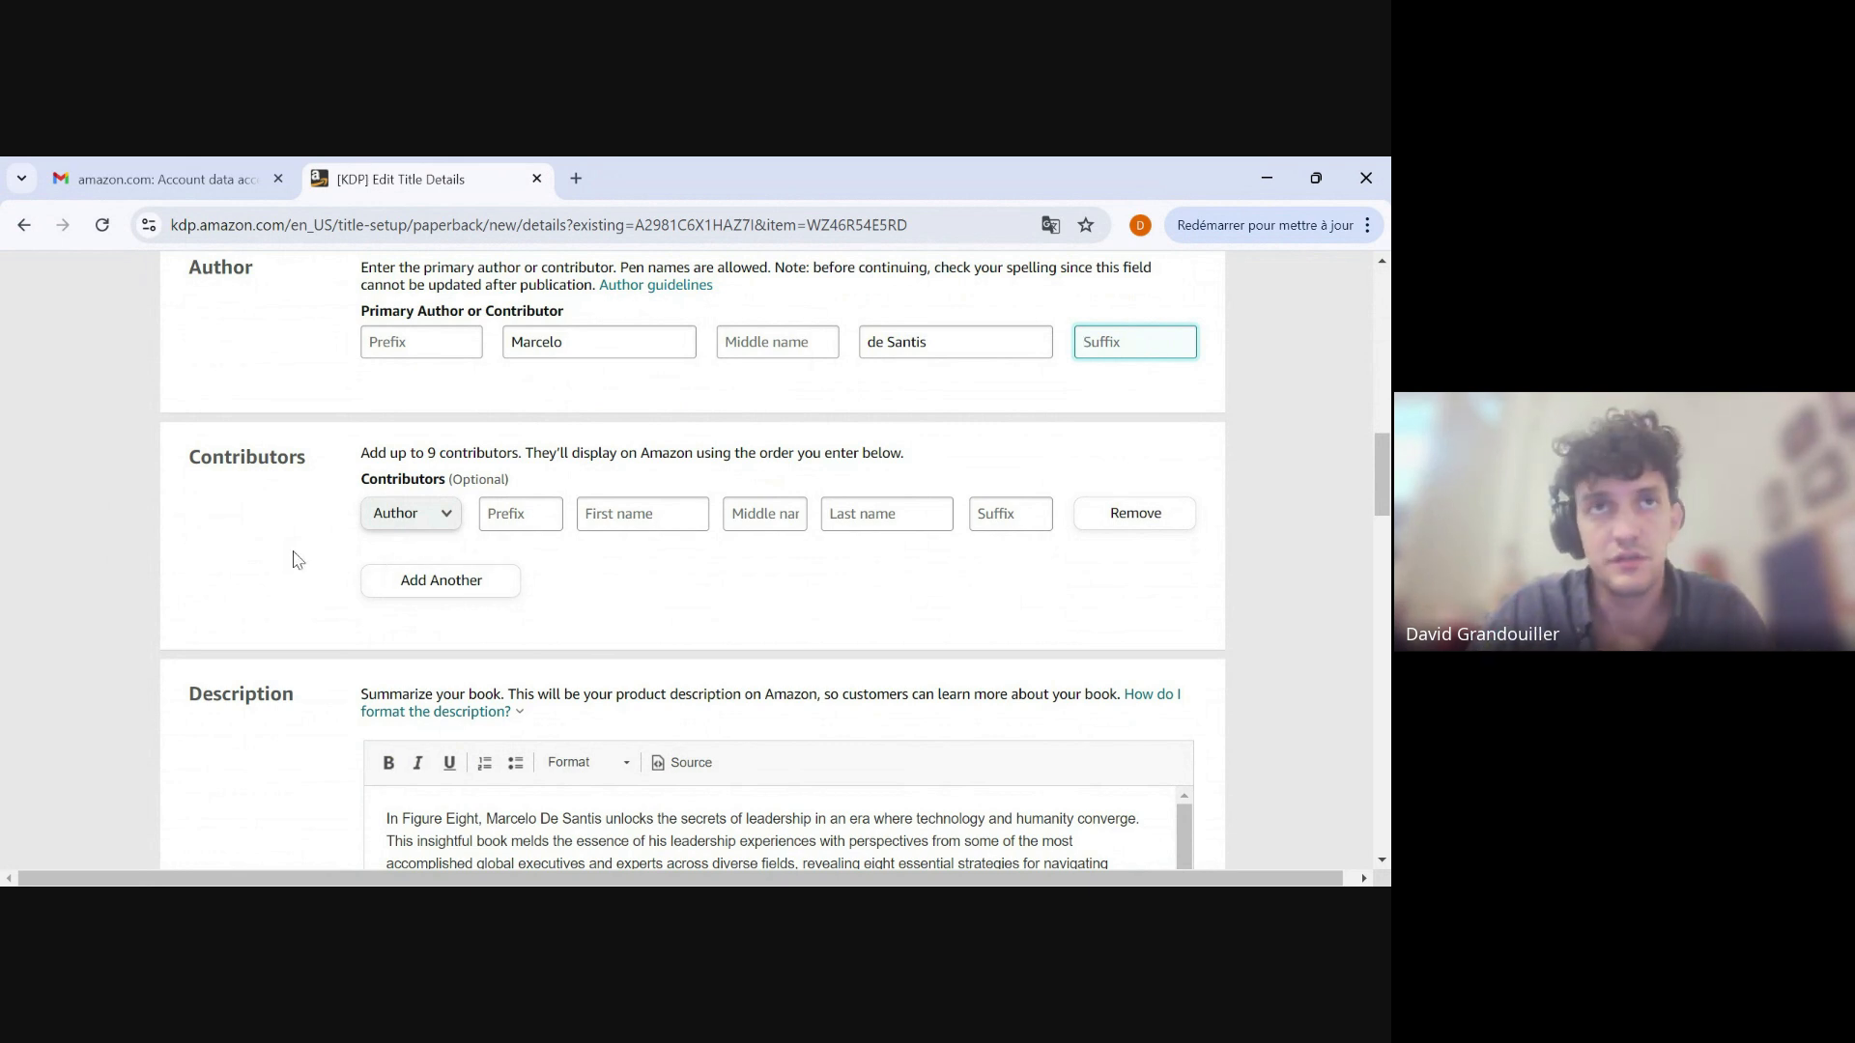
scroll(355, 532, "down", 4)
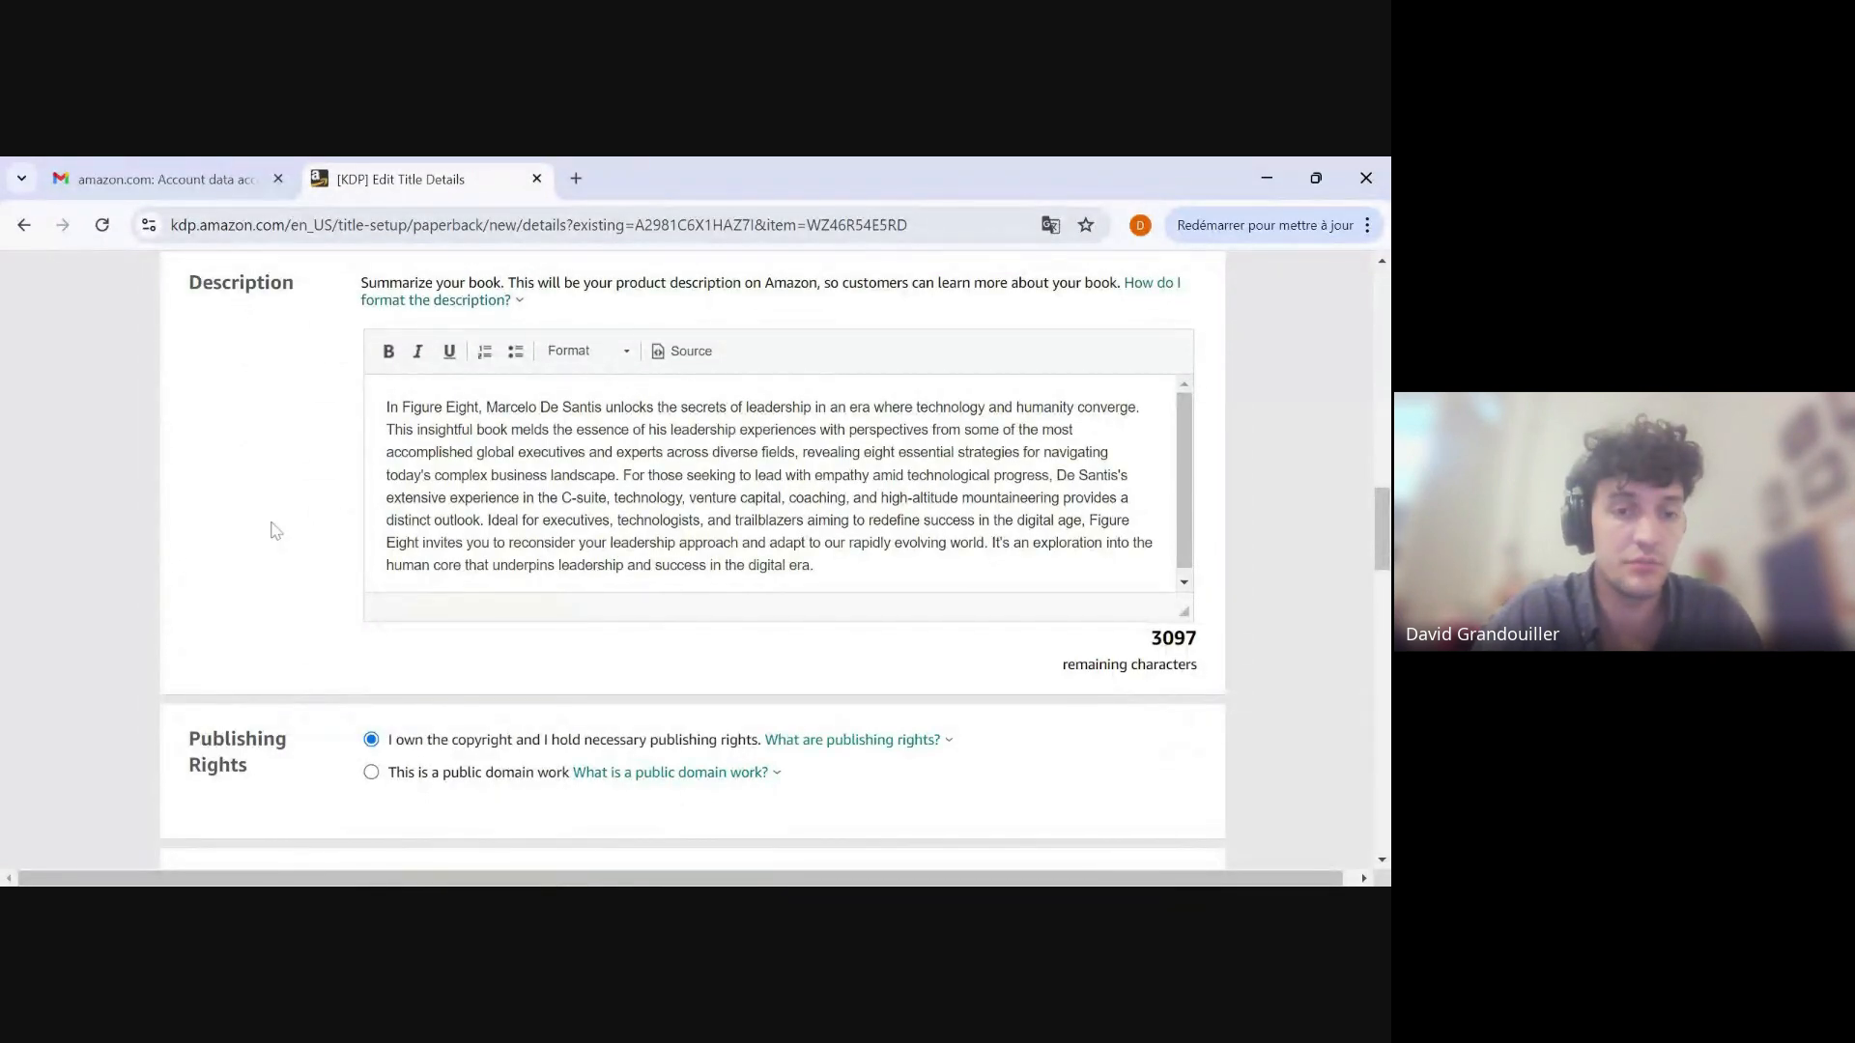
scroll(262, 580, "down", 1)
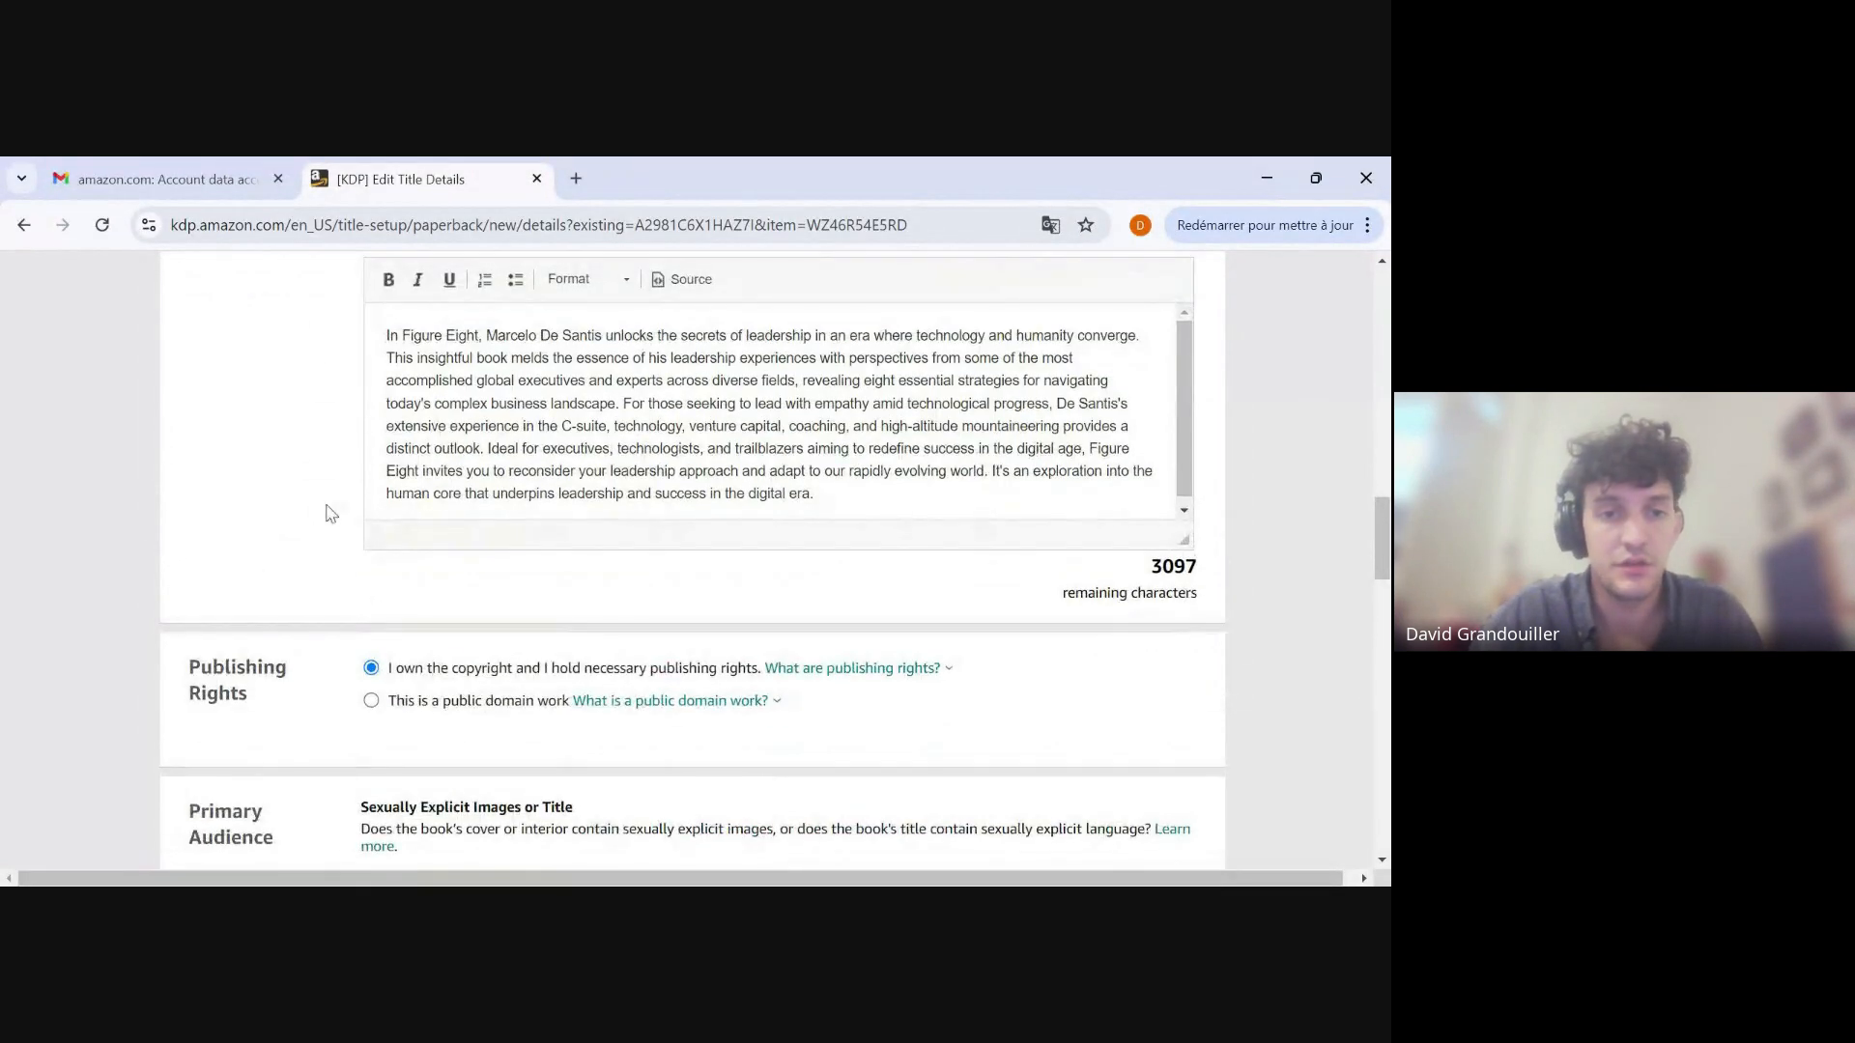
scroll(327, 513, "up", 2)
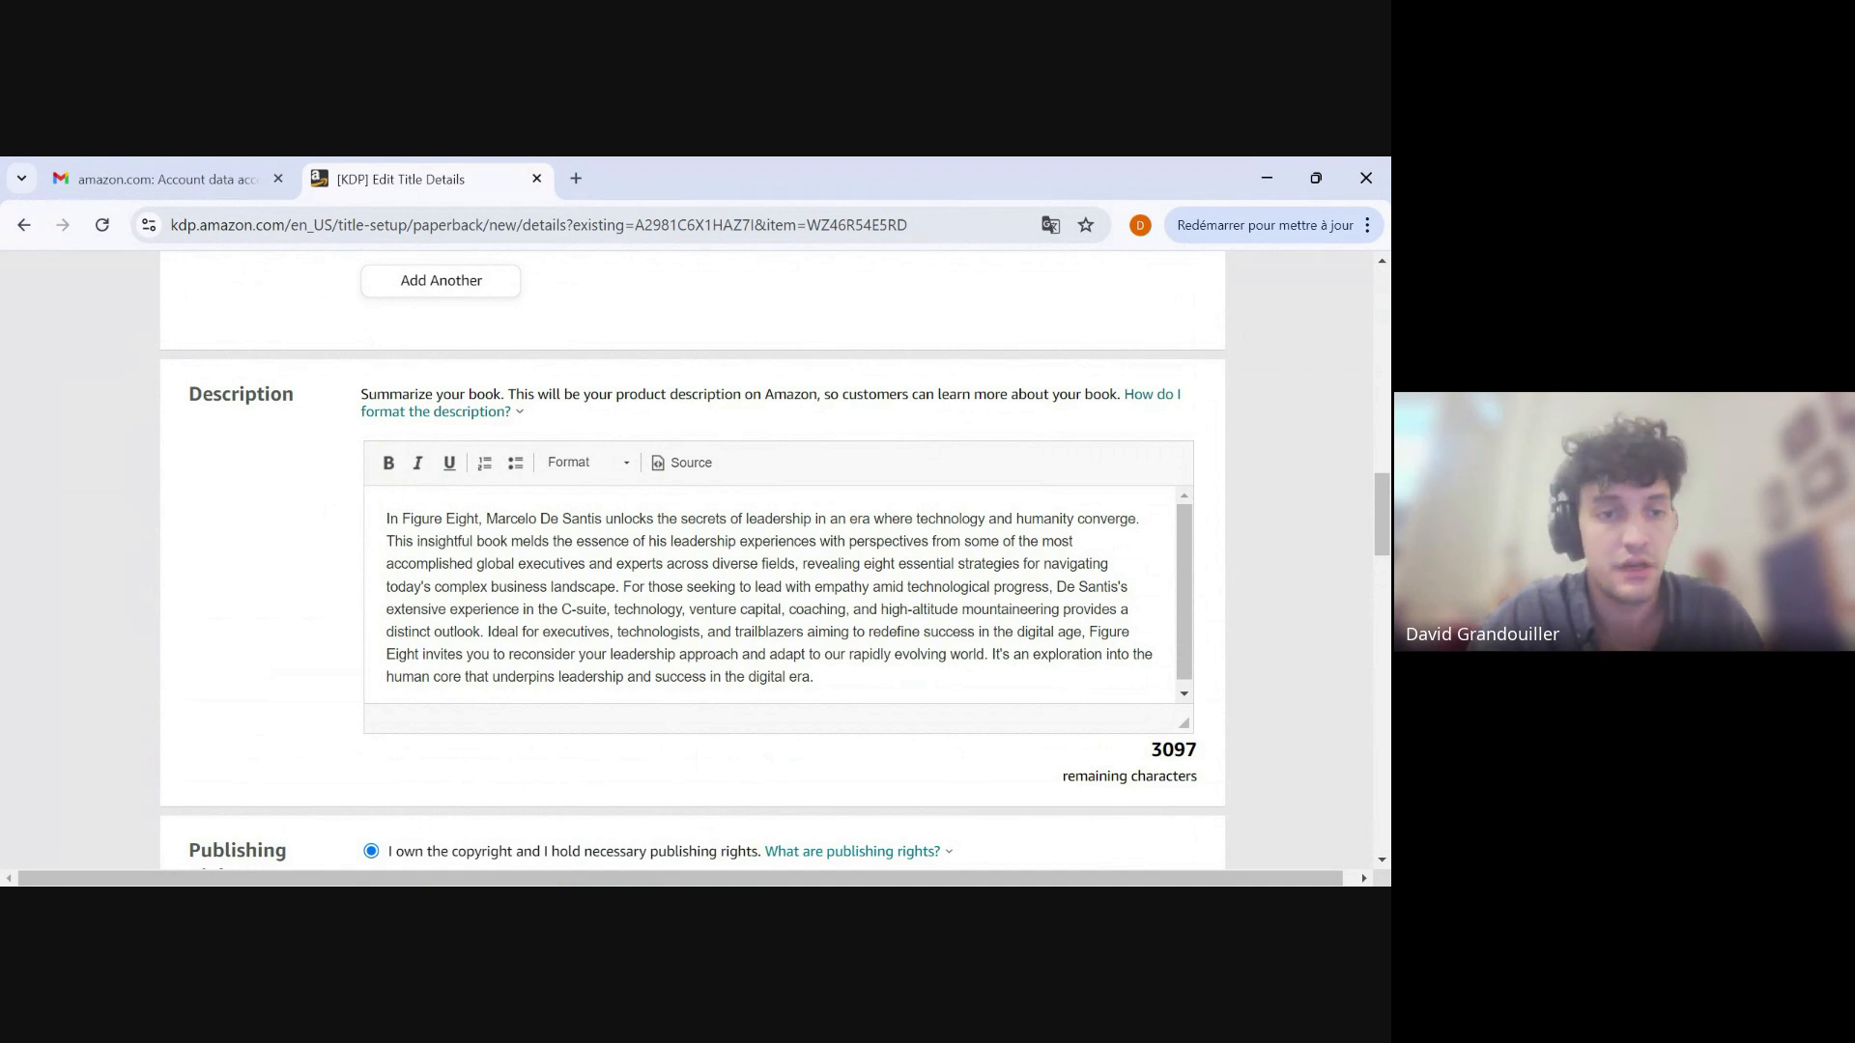
scroll(295, 512, "down", 4)
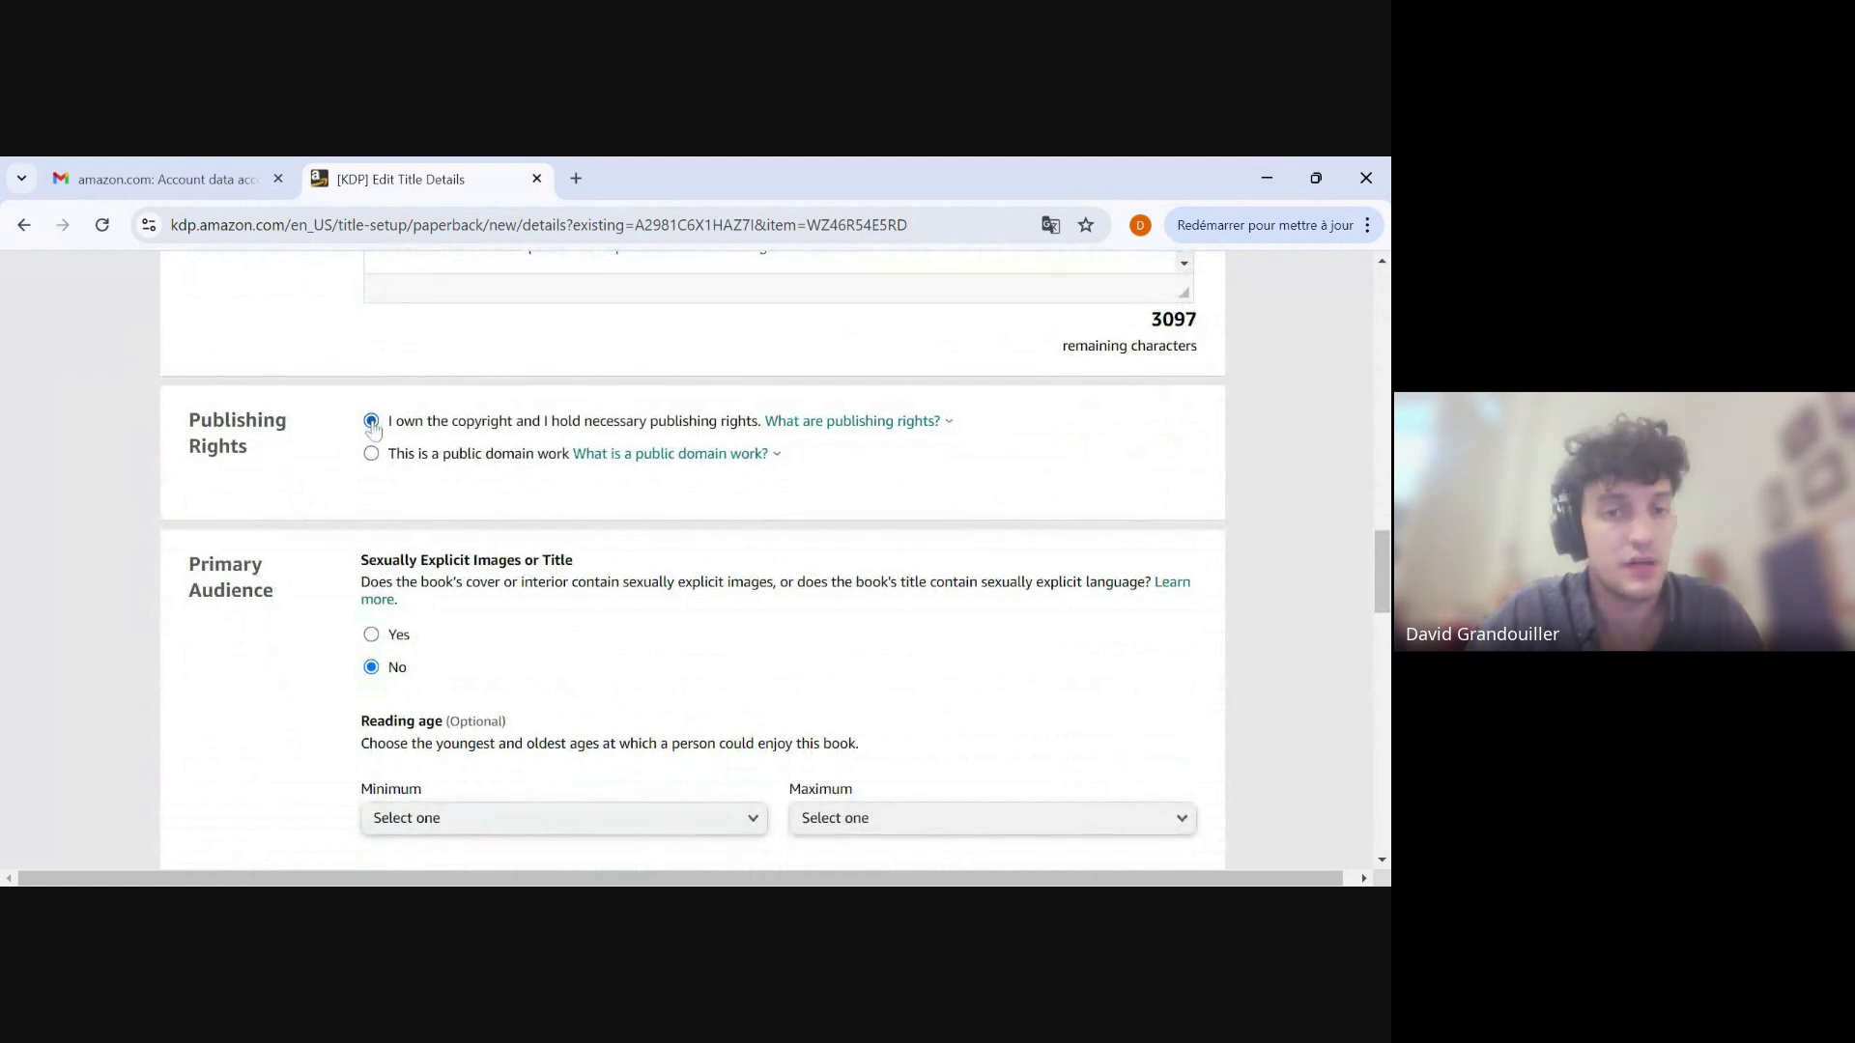
scroll(347, 444, "down", 2)
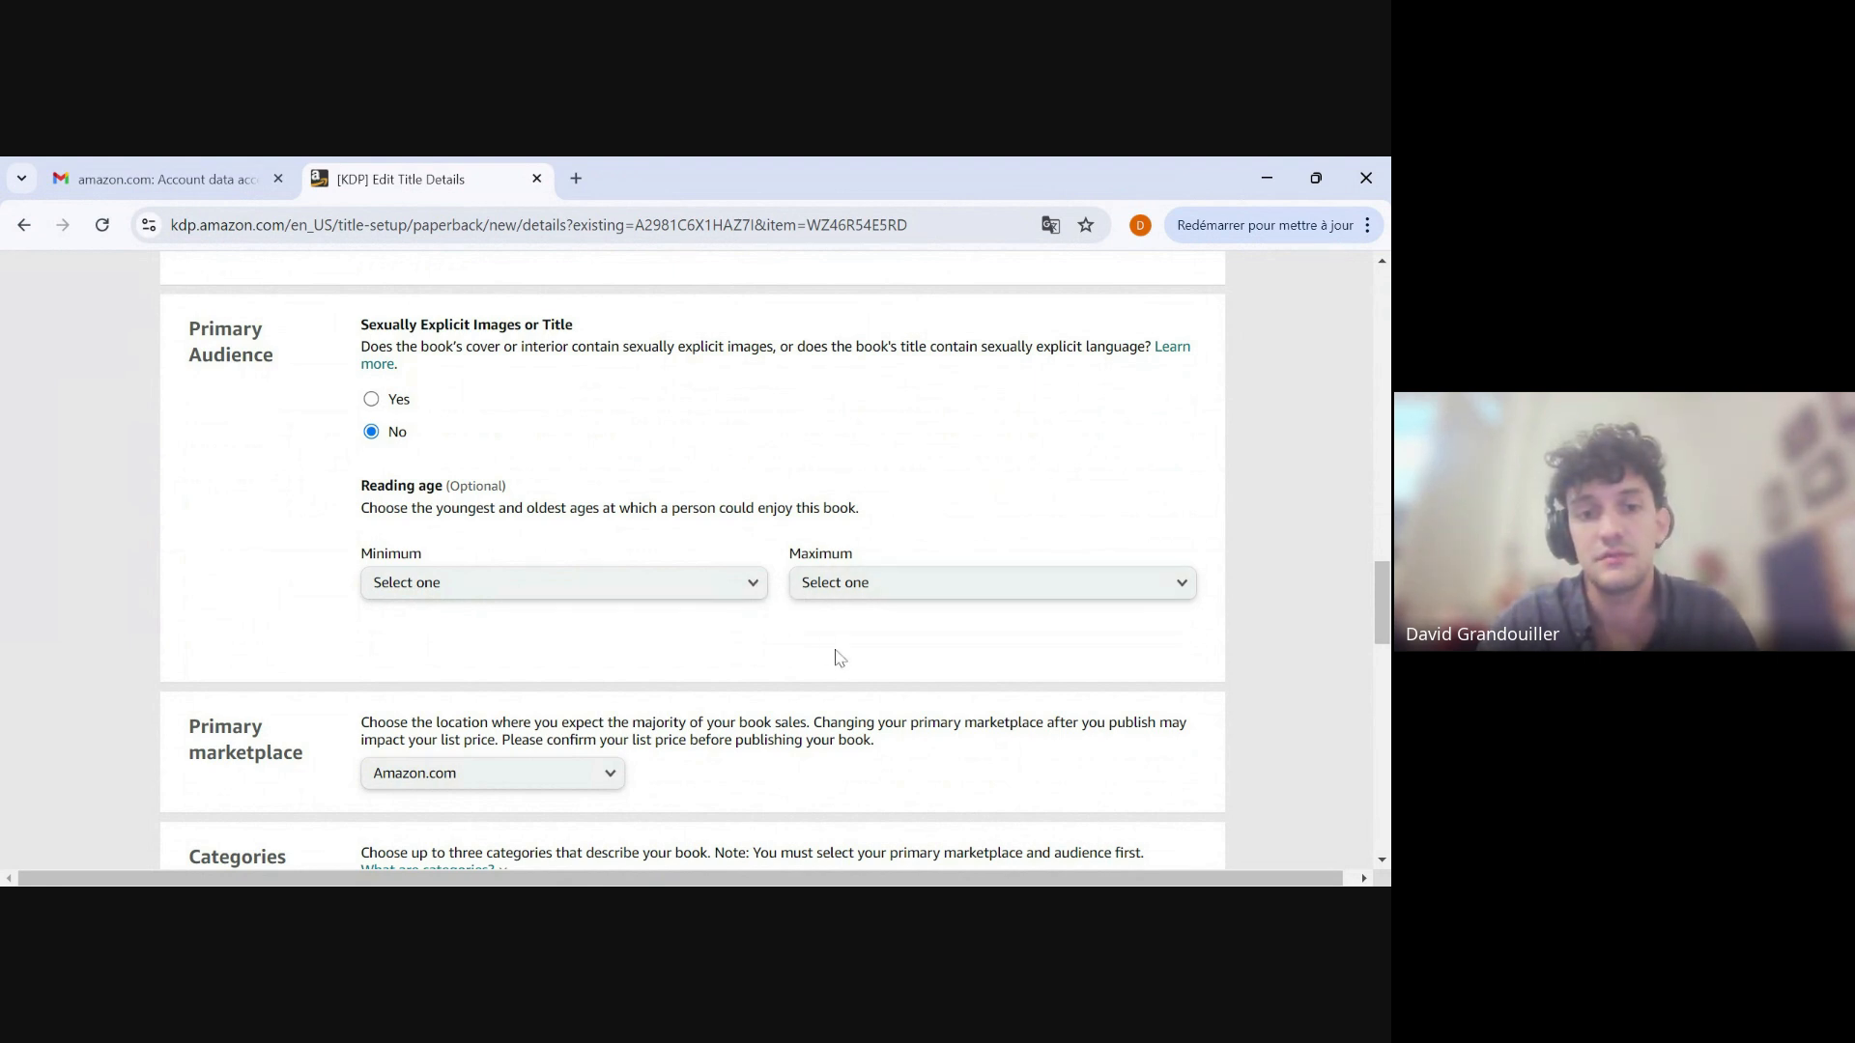
scroll(265, 552, "down", 1)
scroll(265, 552, "down", 3)
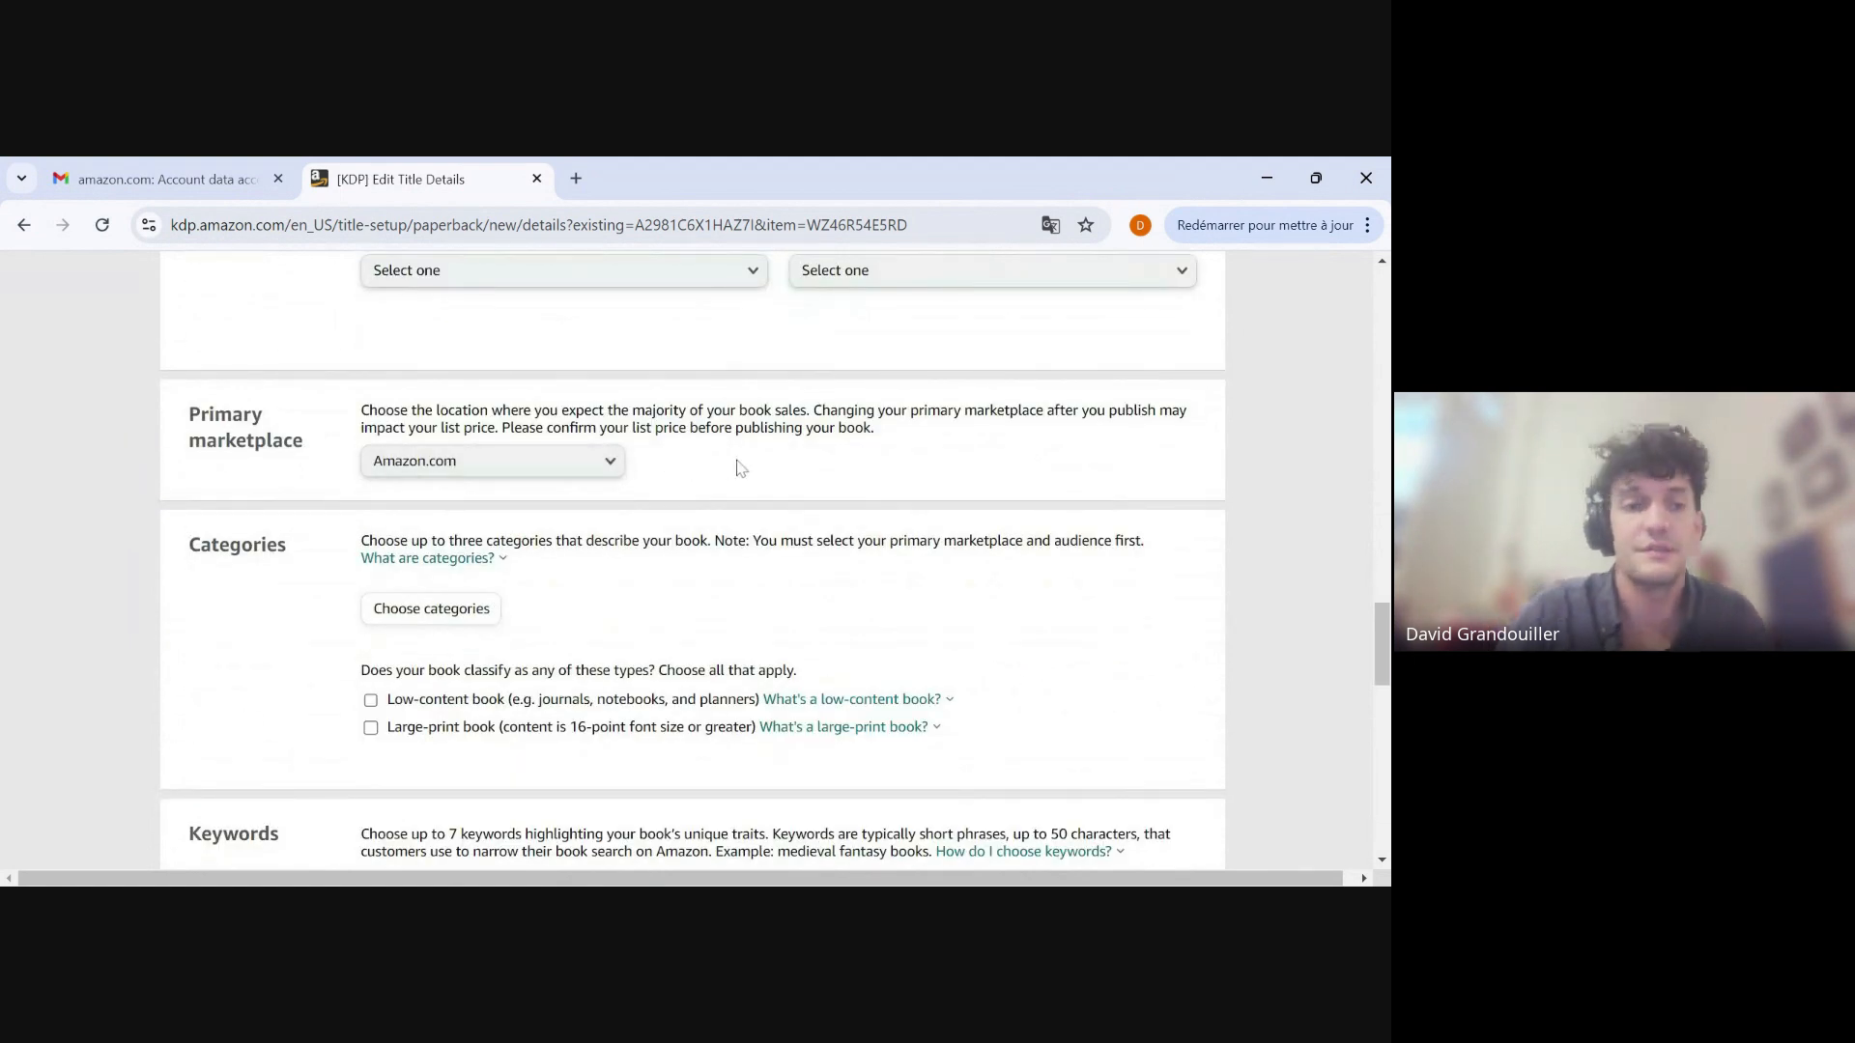
Select Amazon.com as the paperback's primary marketplace.
left_click(589, 462)
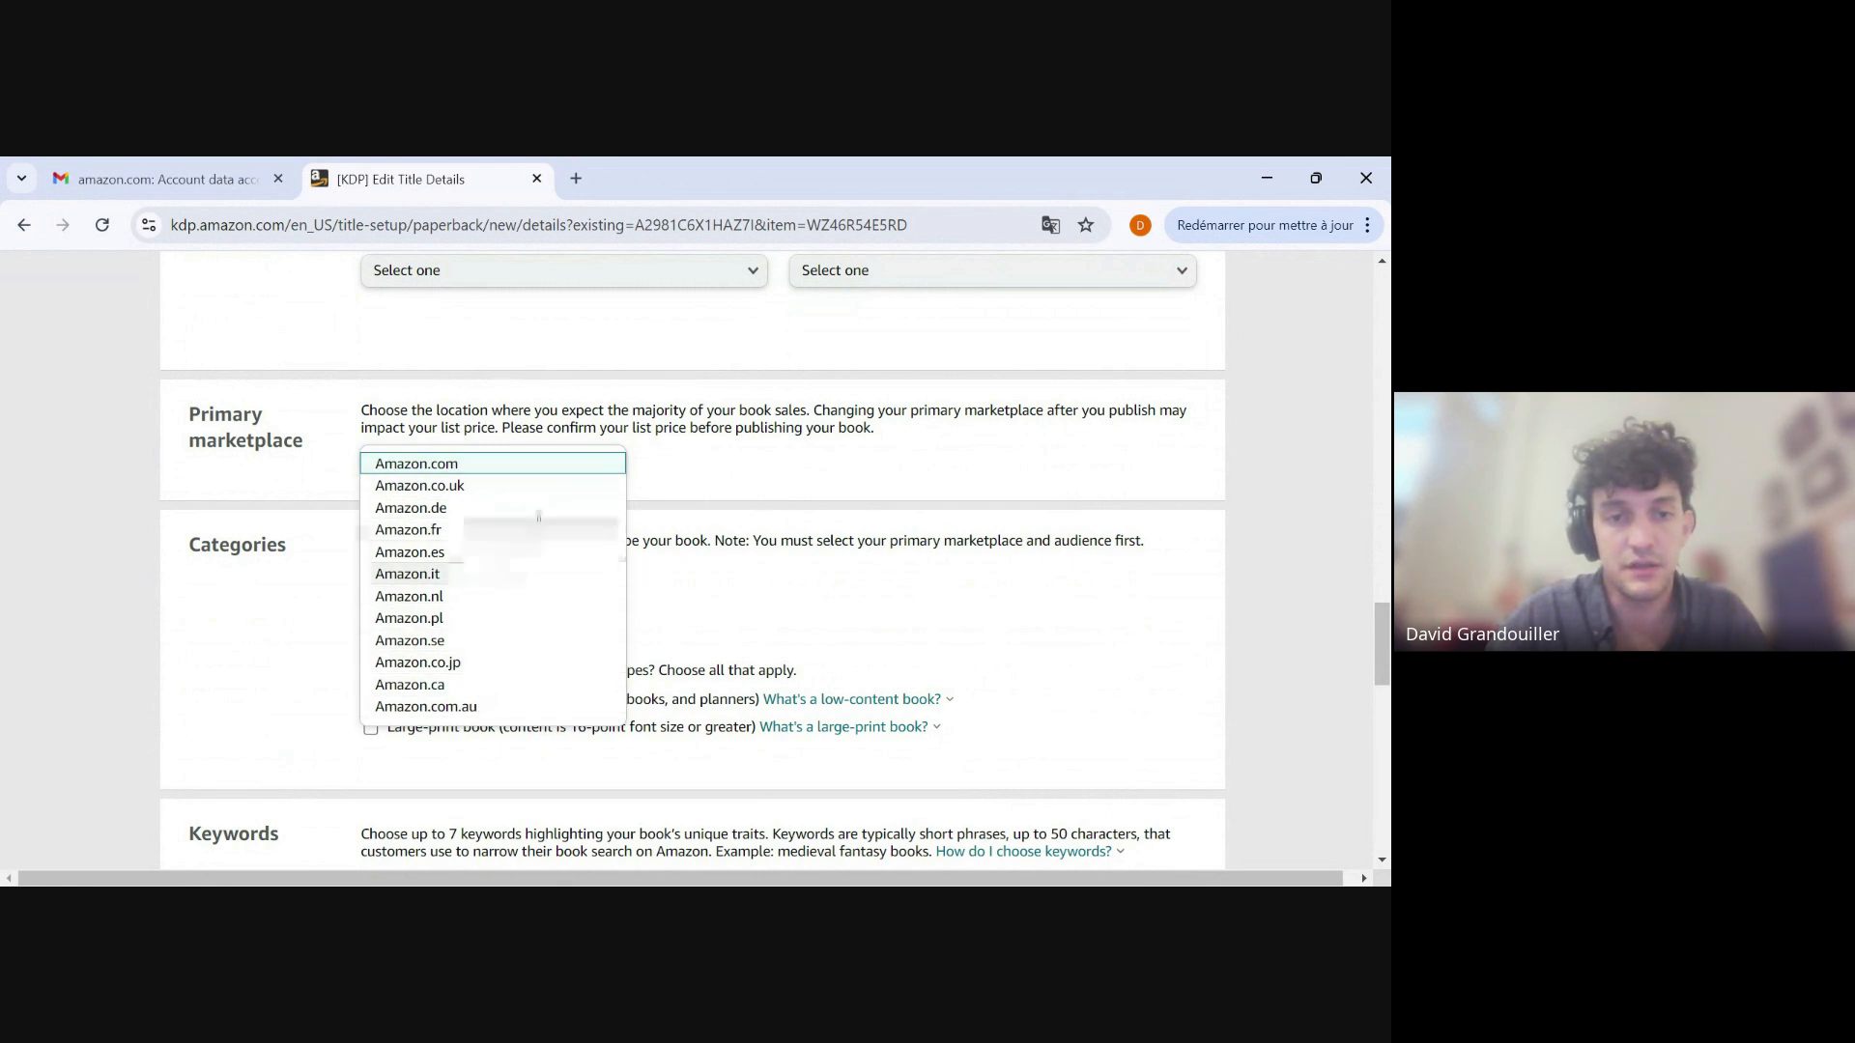
left_click(535, 468)
scroll(513, 416, "down", 2)
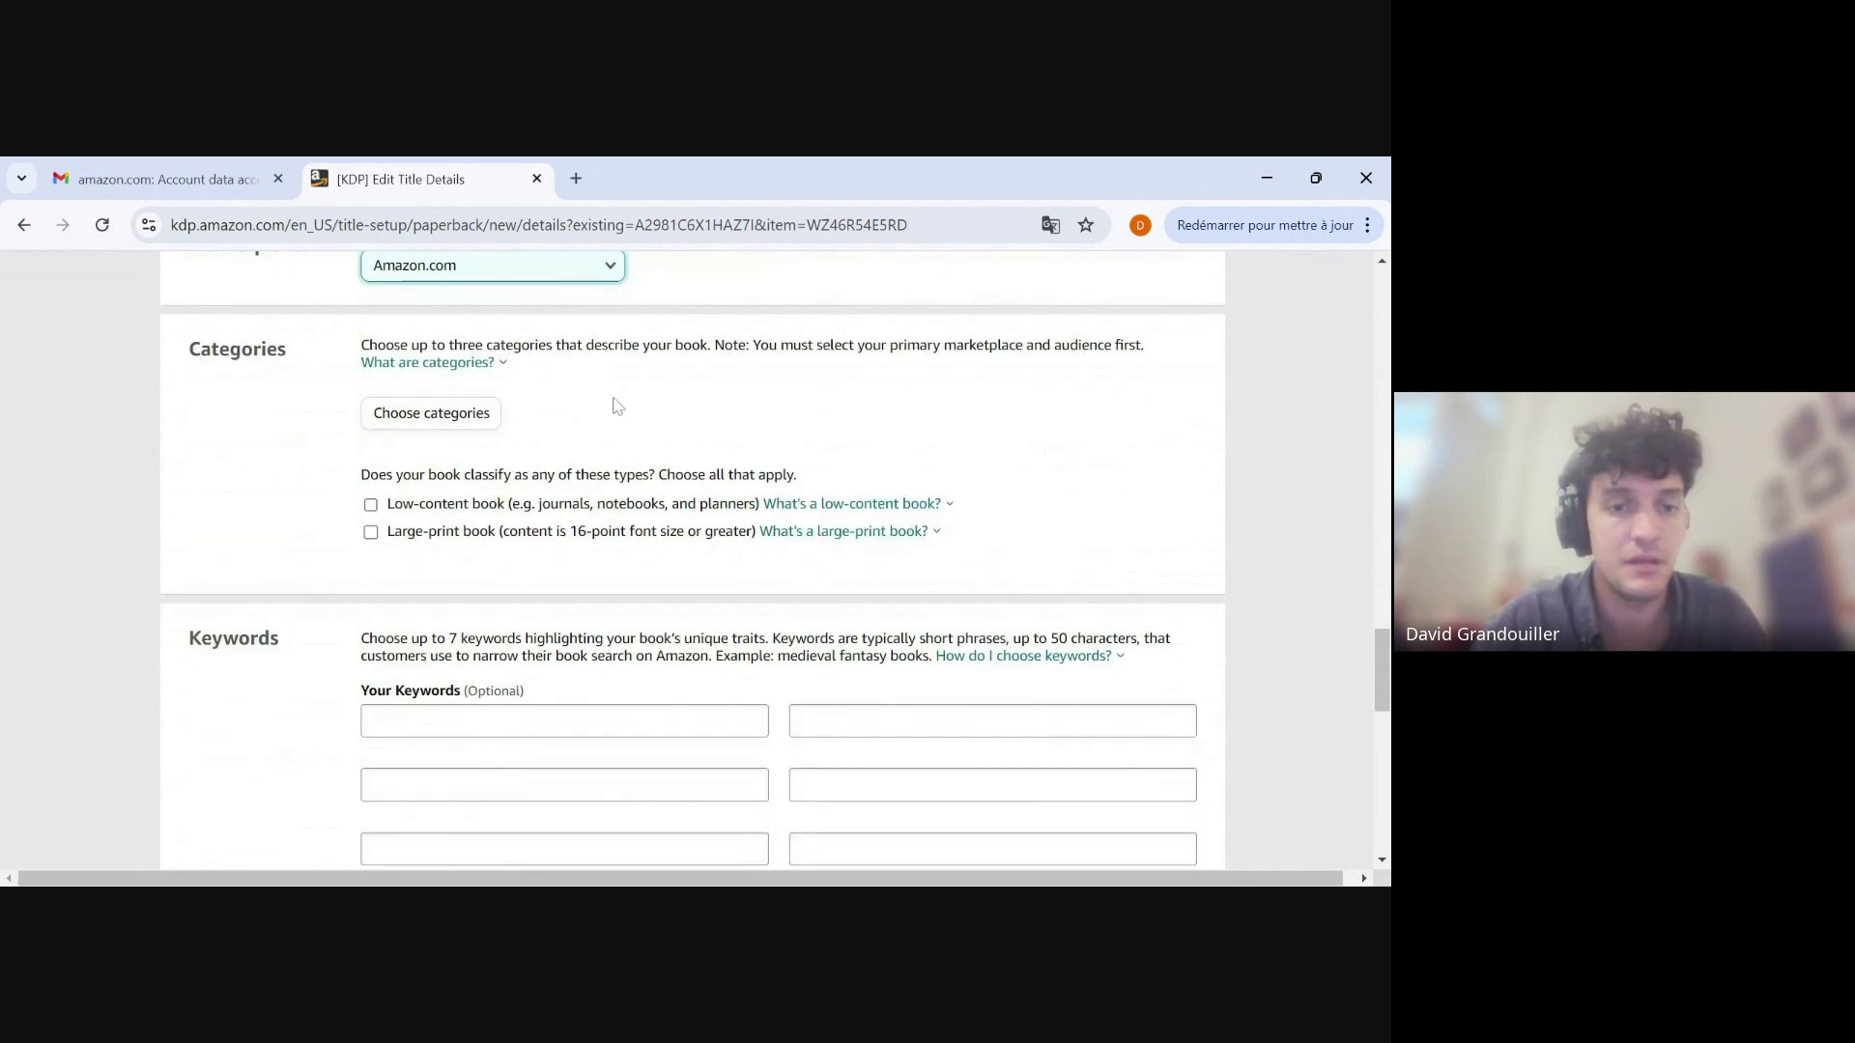
left_click(430, 417)
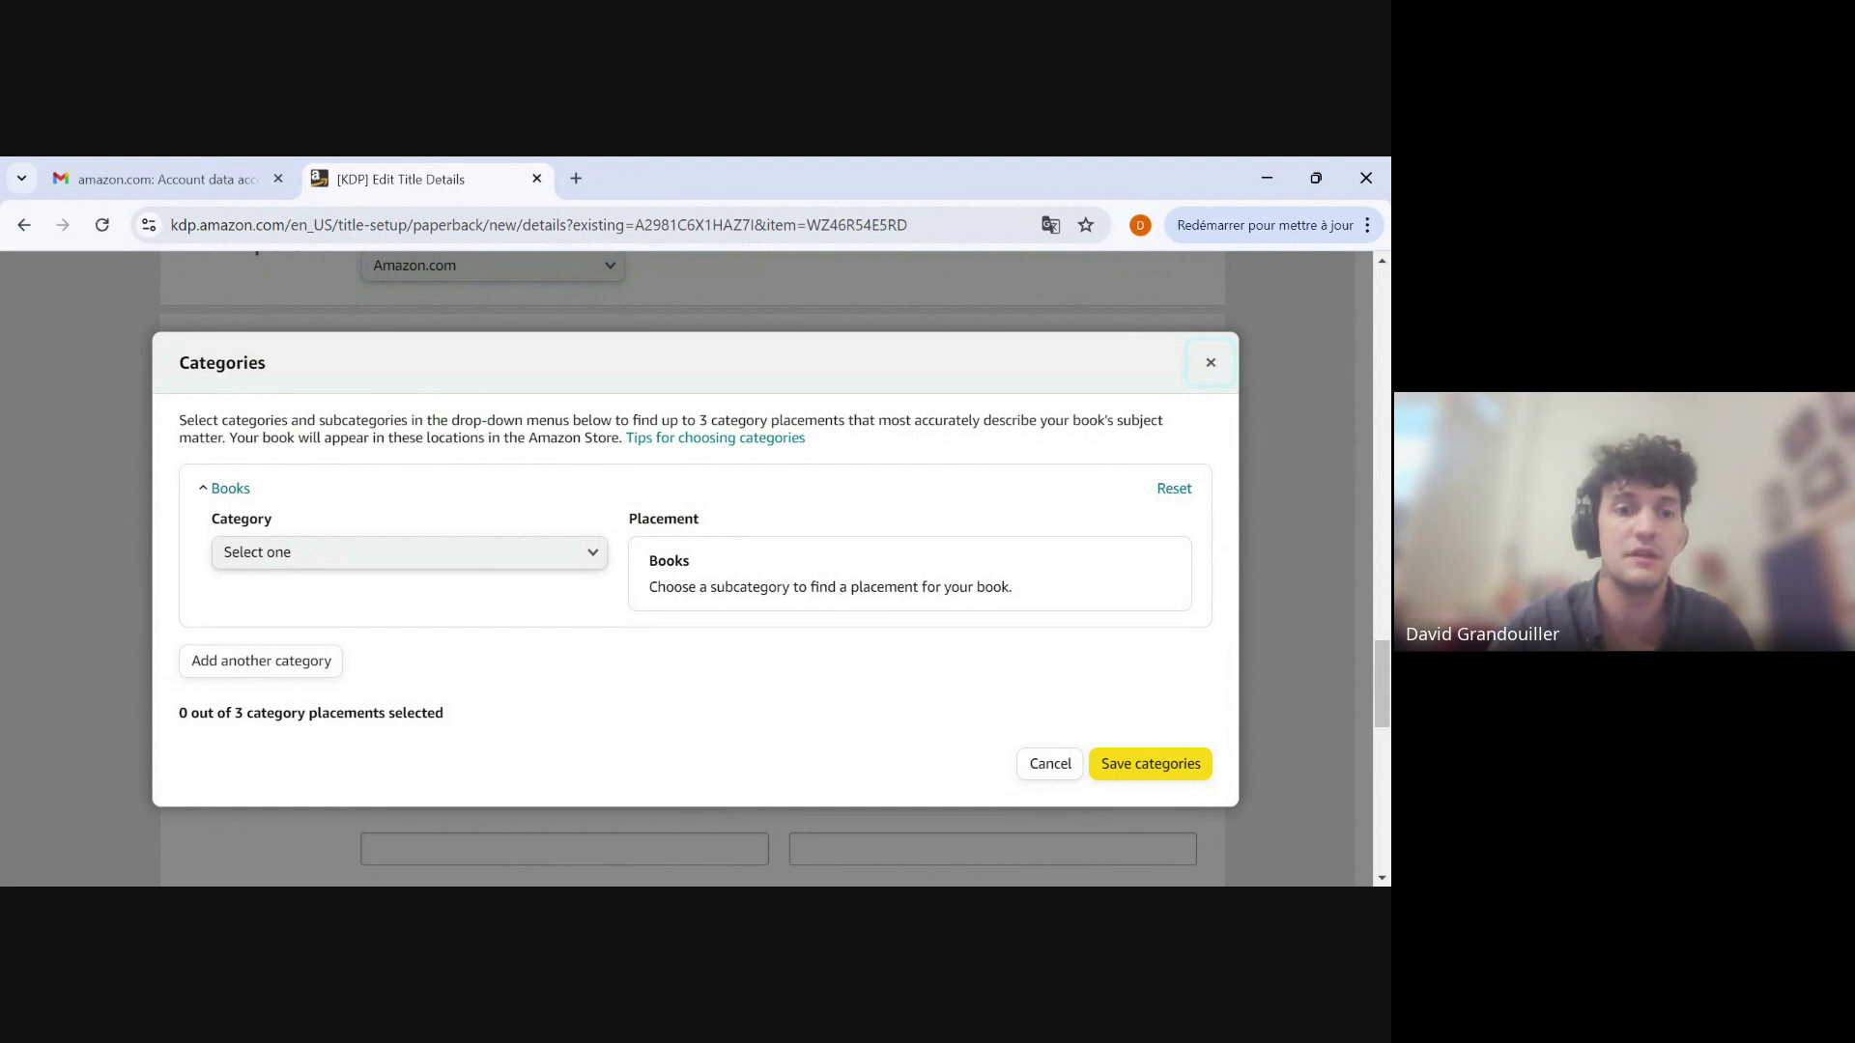
left_click(573, 552)
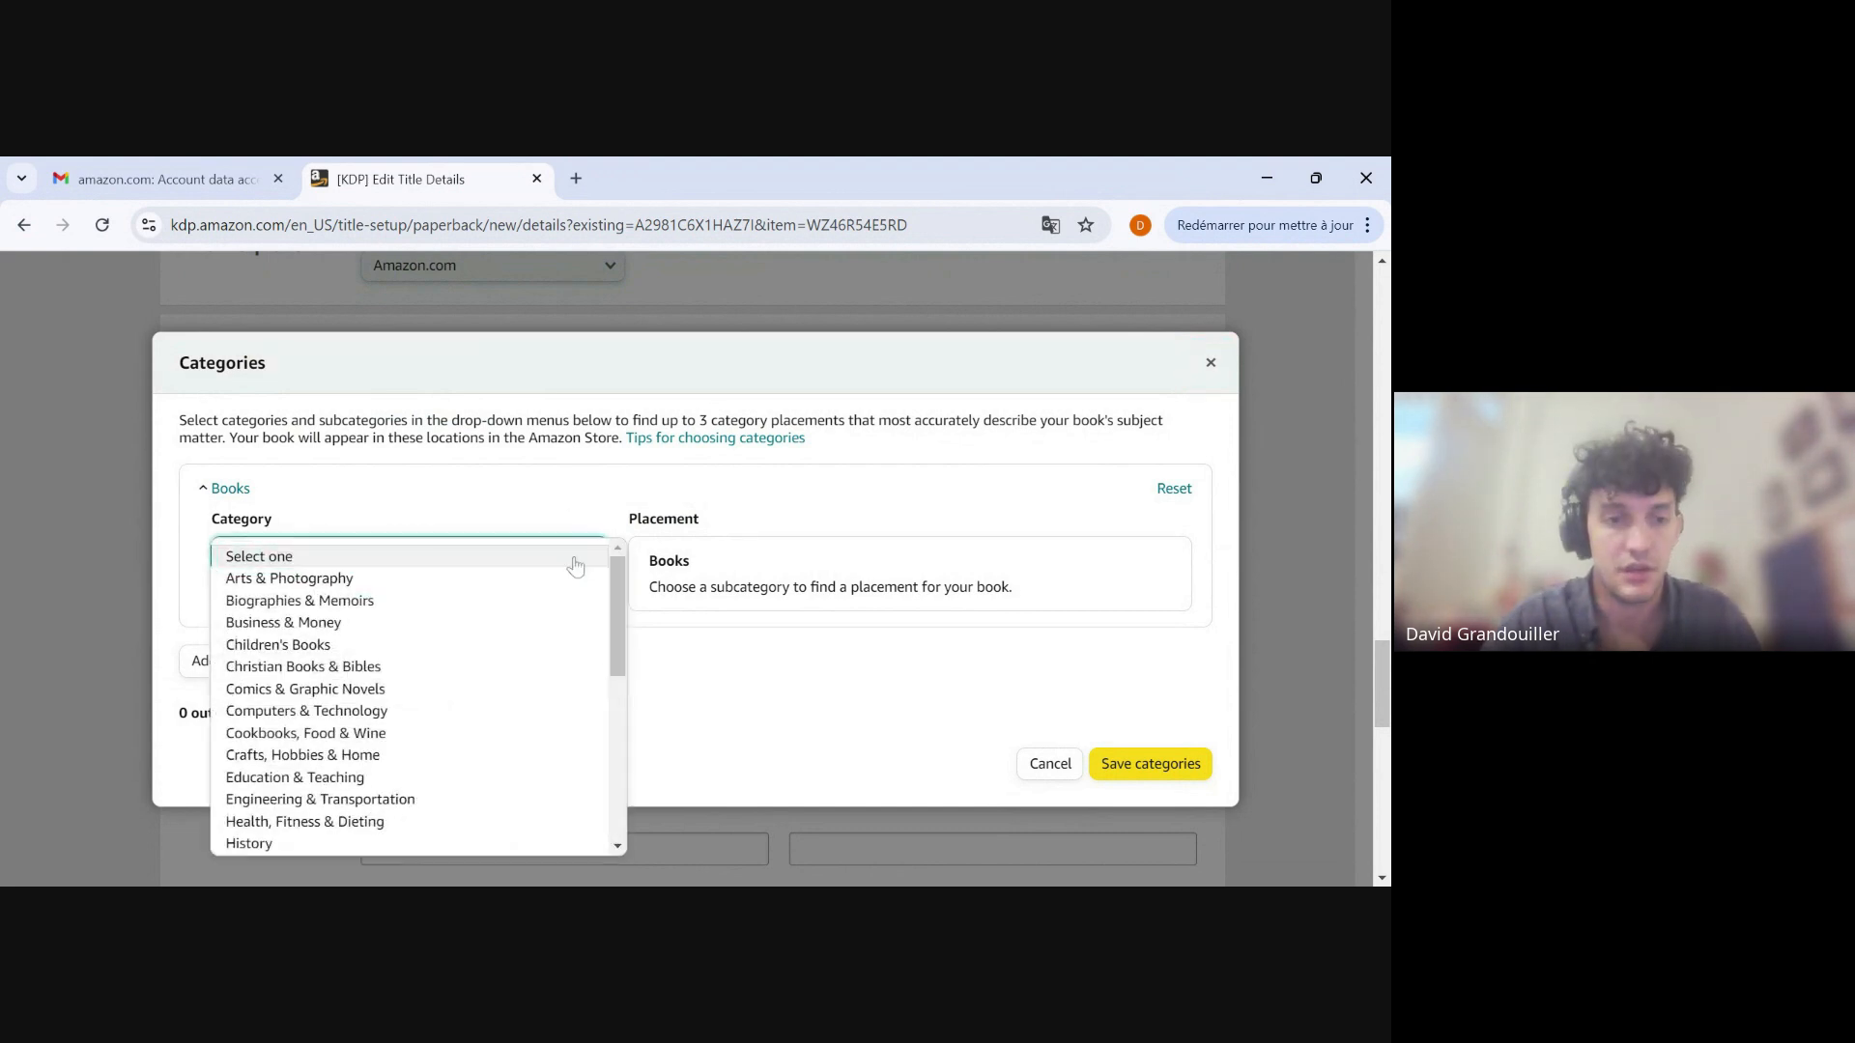
scroll(436, 655, "down", 6)
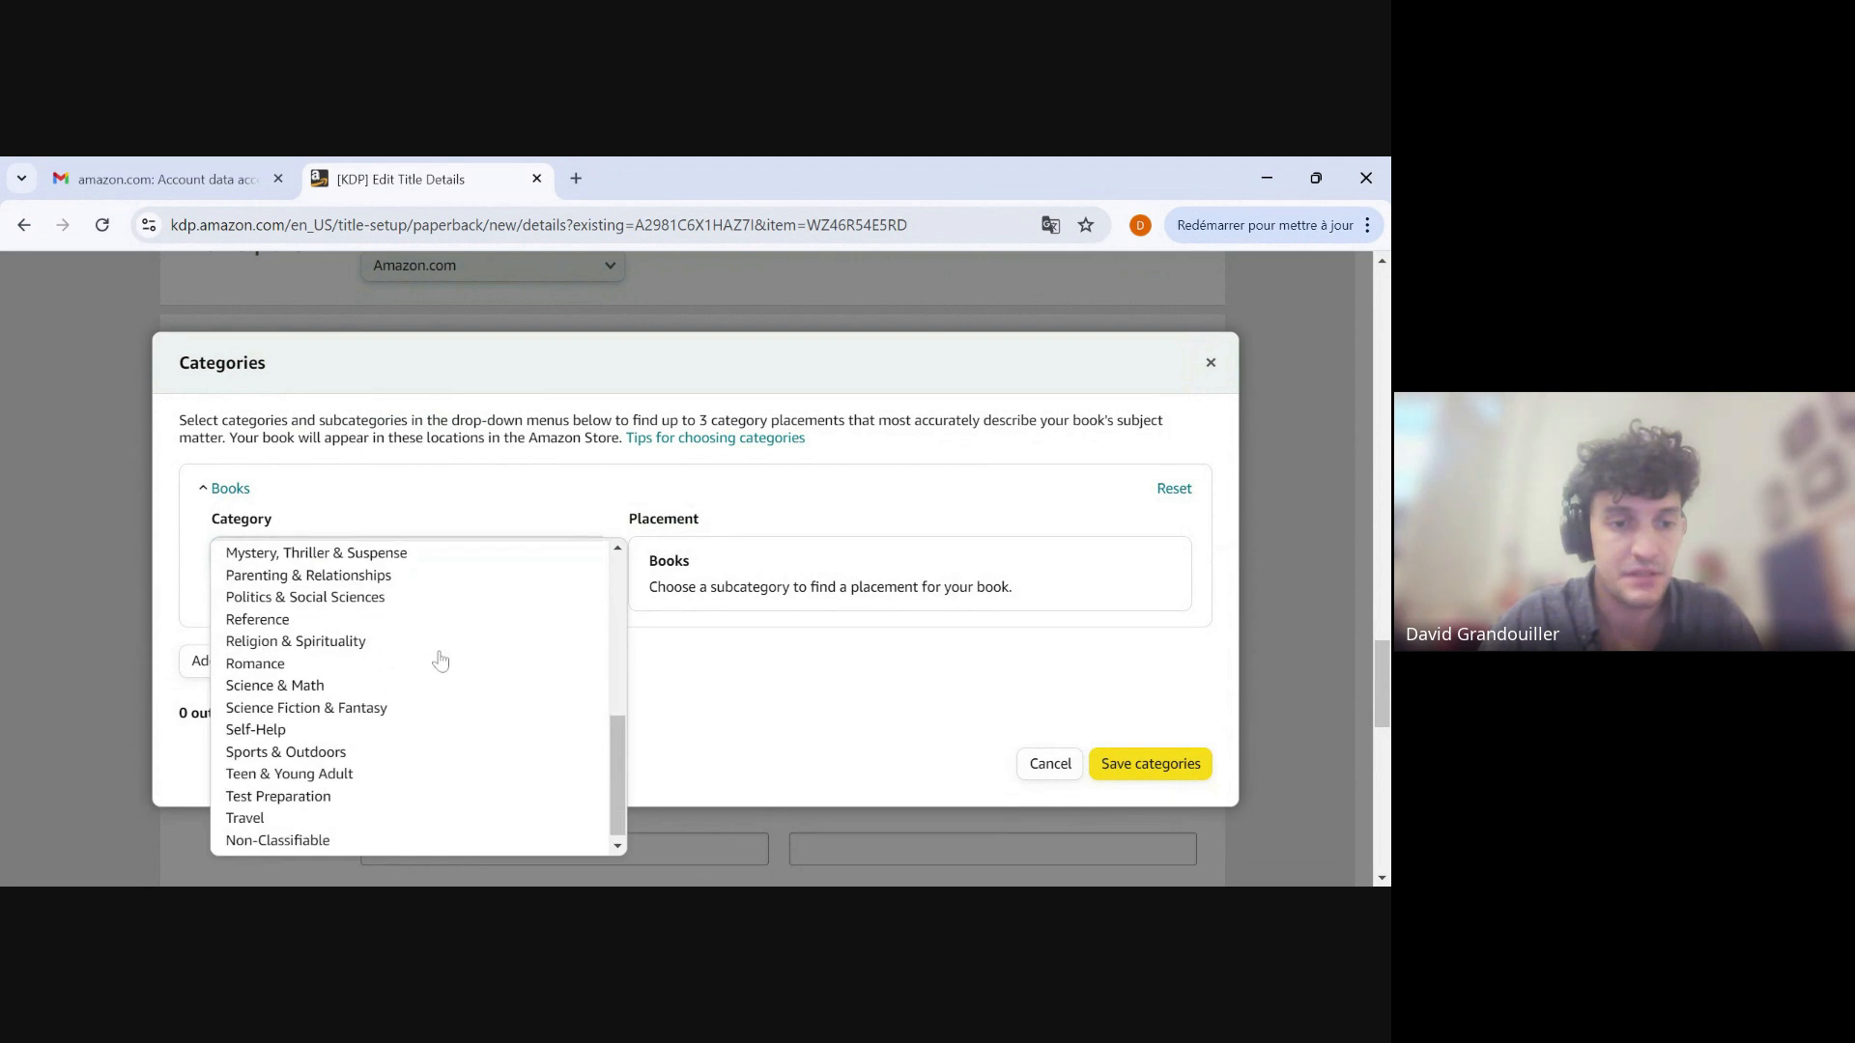
scroll(406, 642, "up", 6)
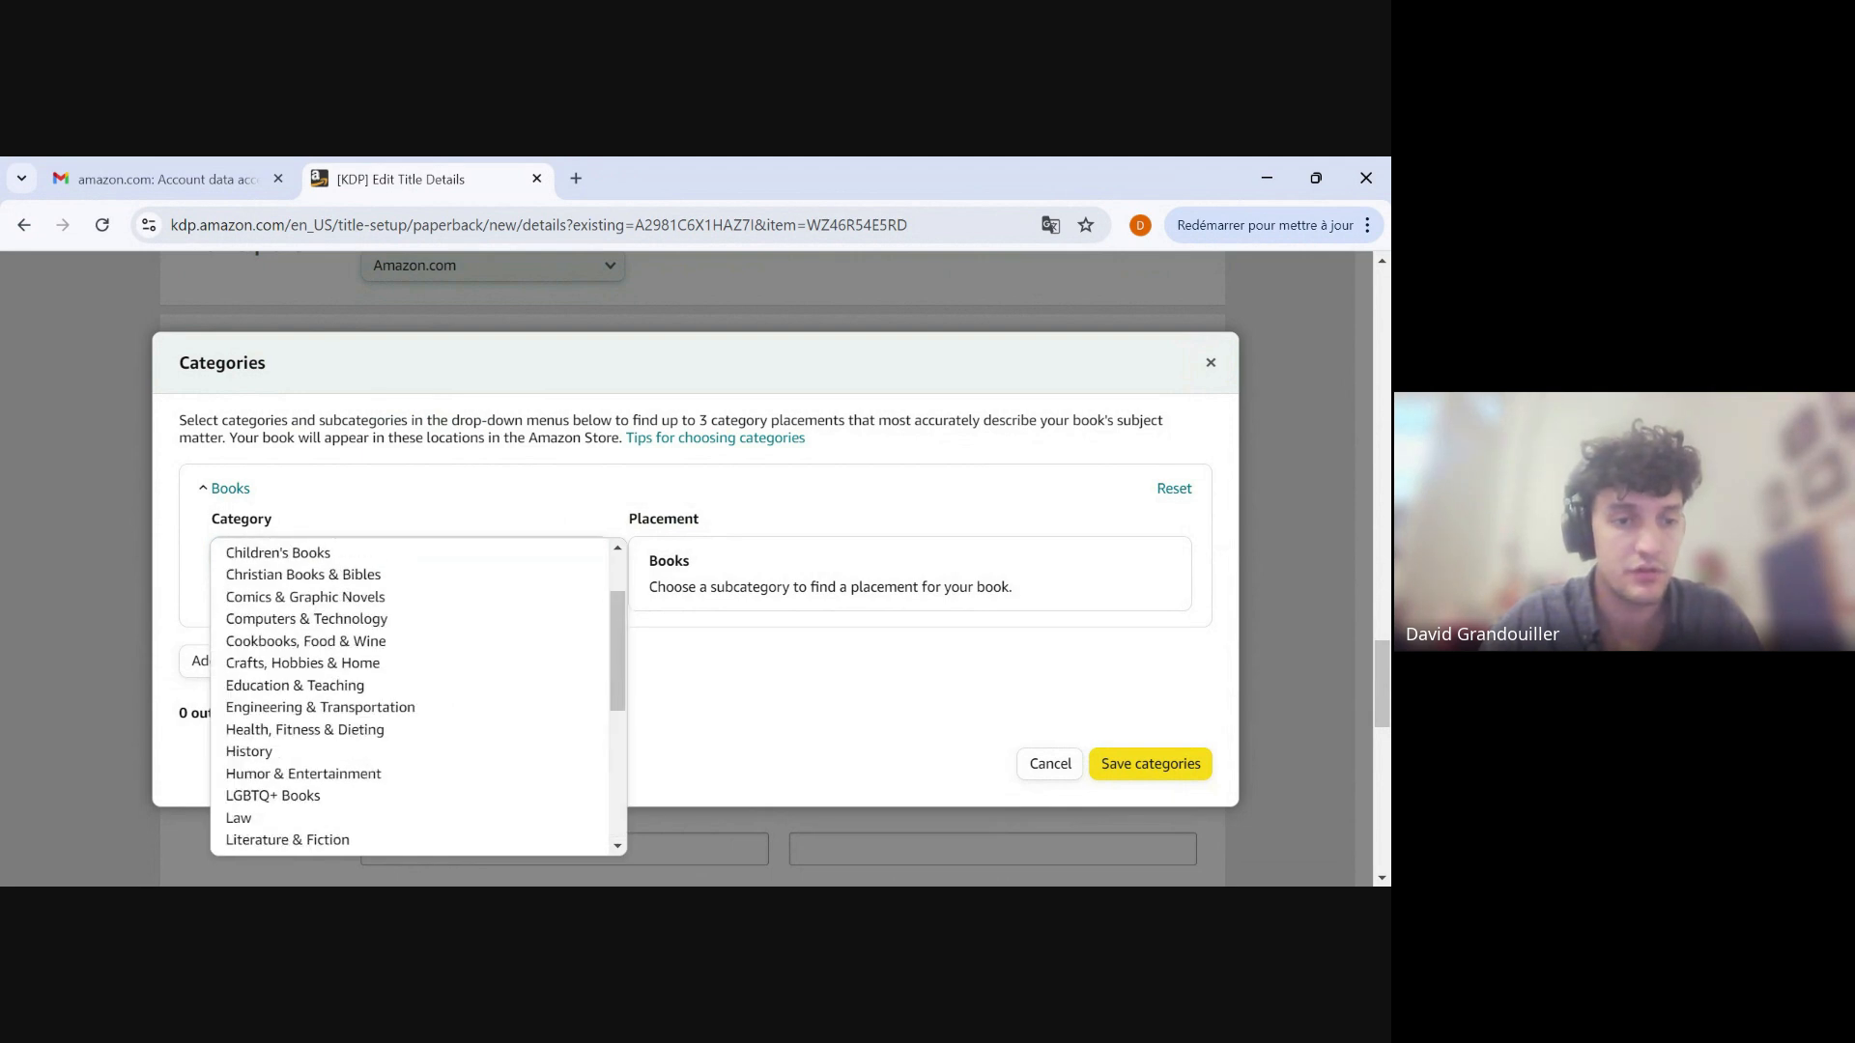
left_click(290, 620)
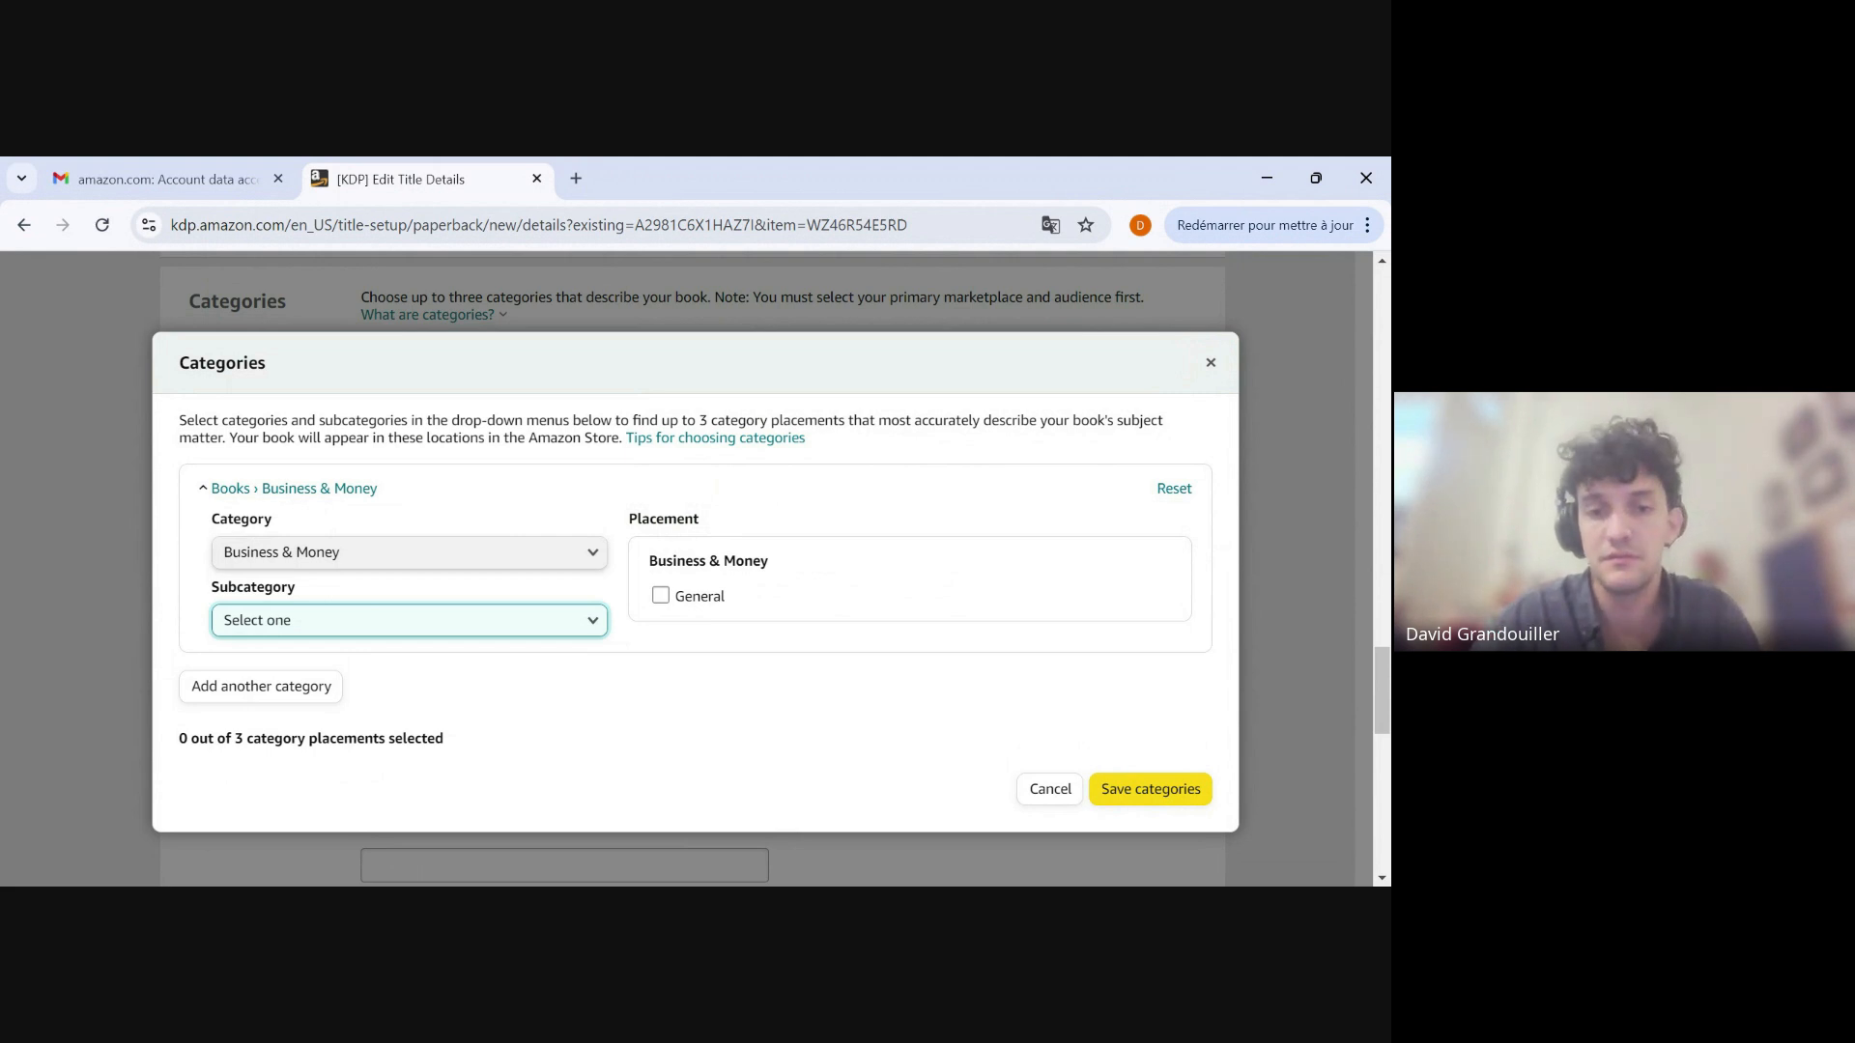
left_click(1050, 789)
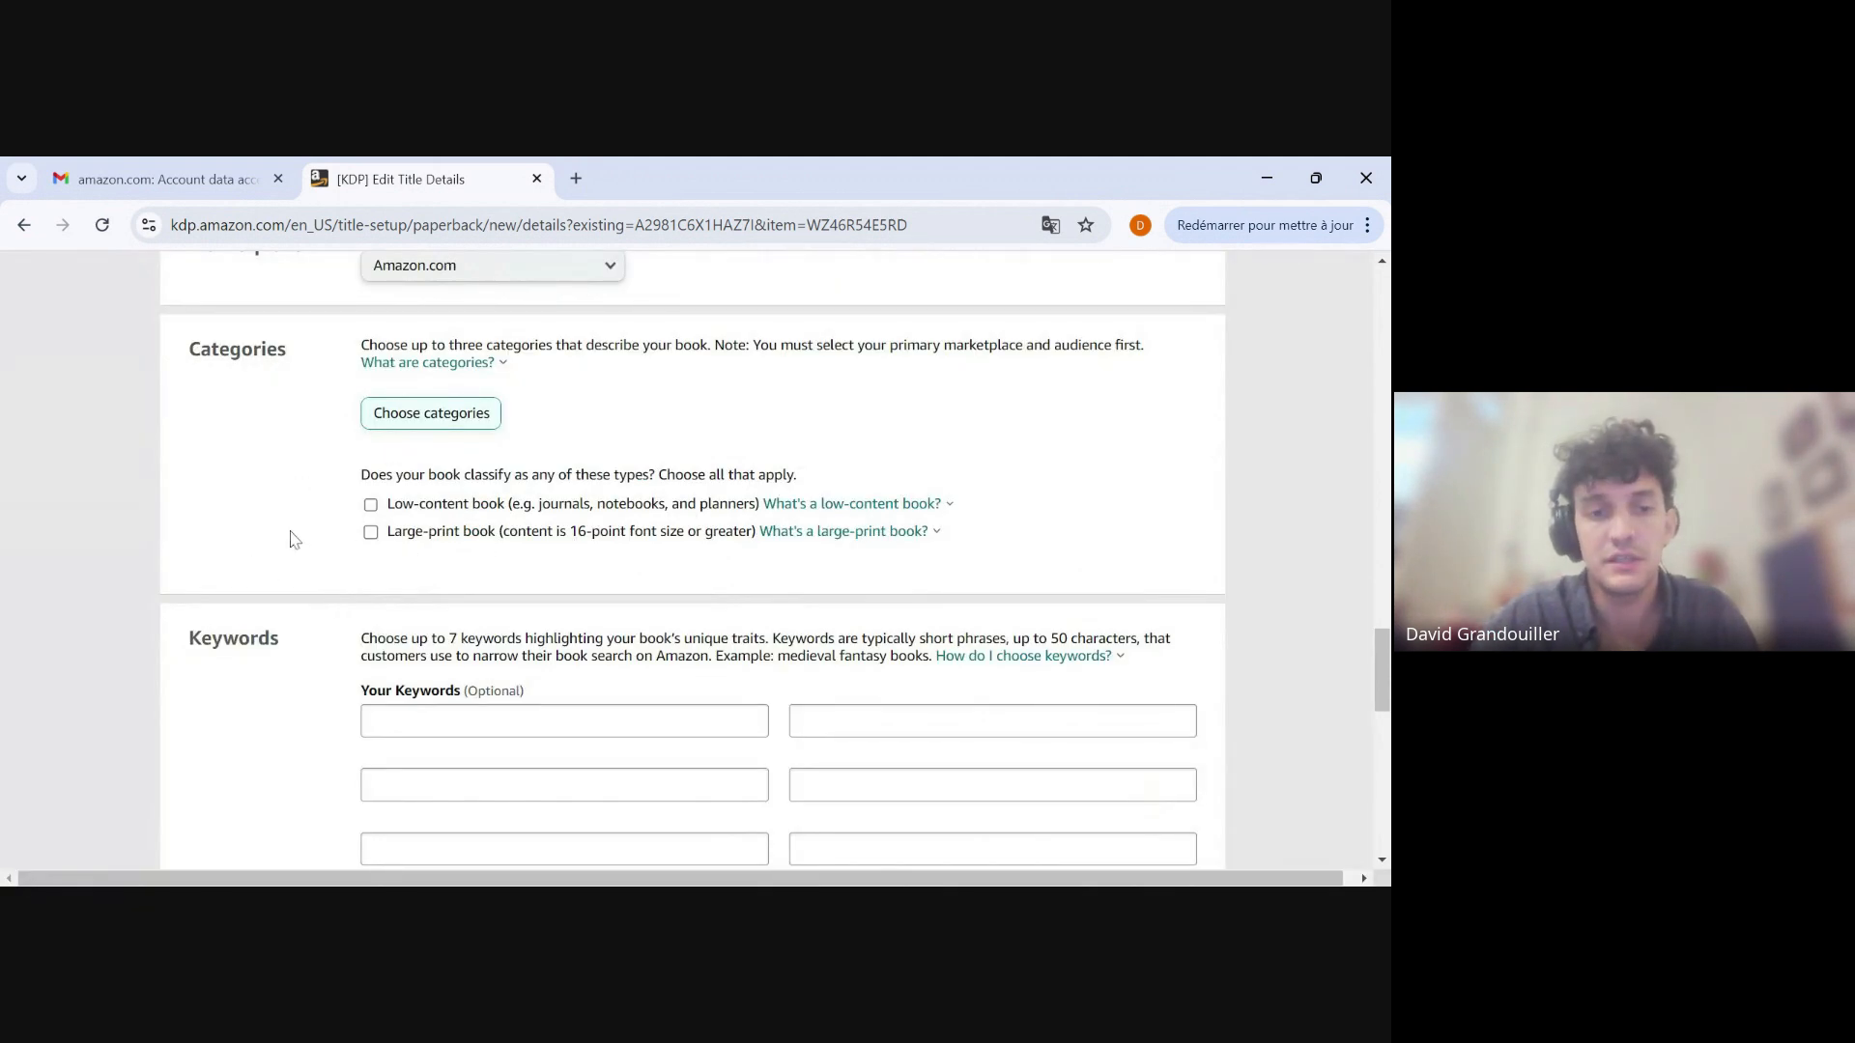
Choose to schedule the book's release in the paperback's release date settings.
scroll(247, 537, "down", 3)
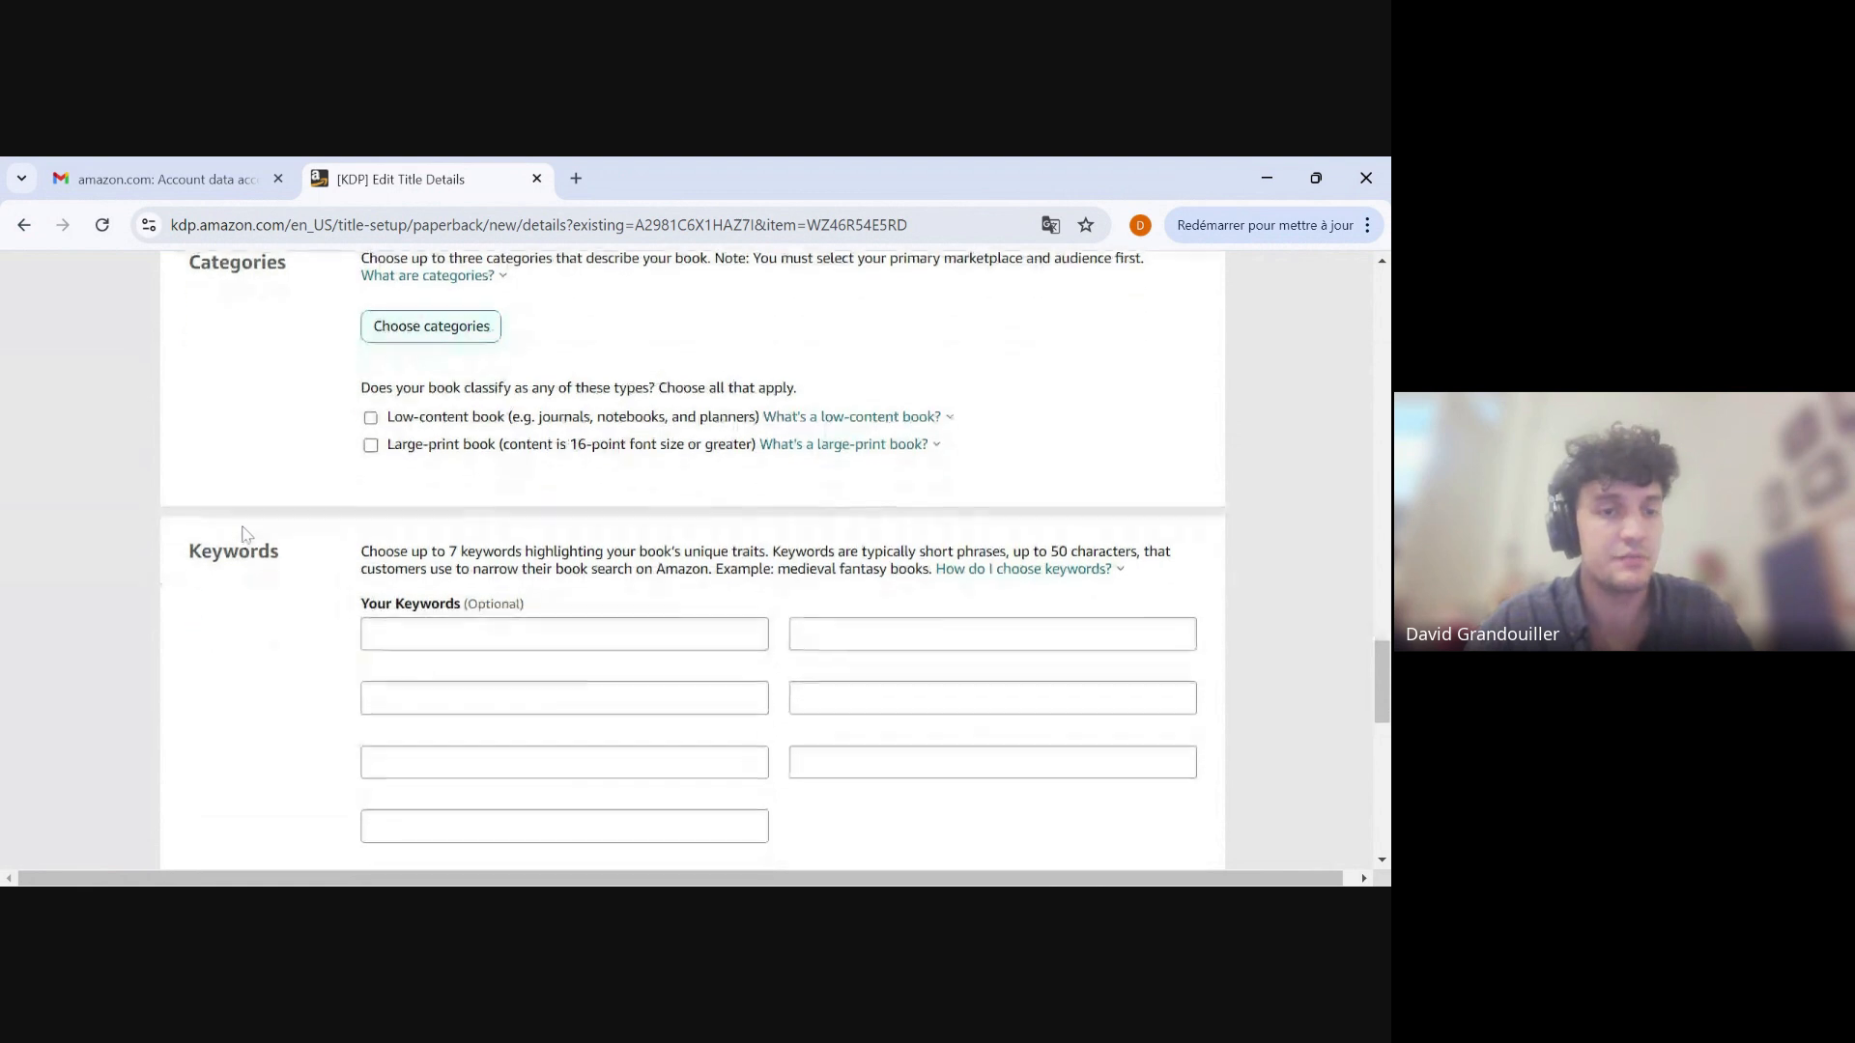
scroll(247, 537, "down", 1)
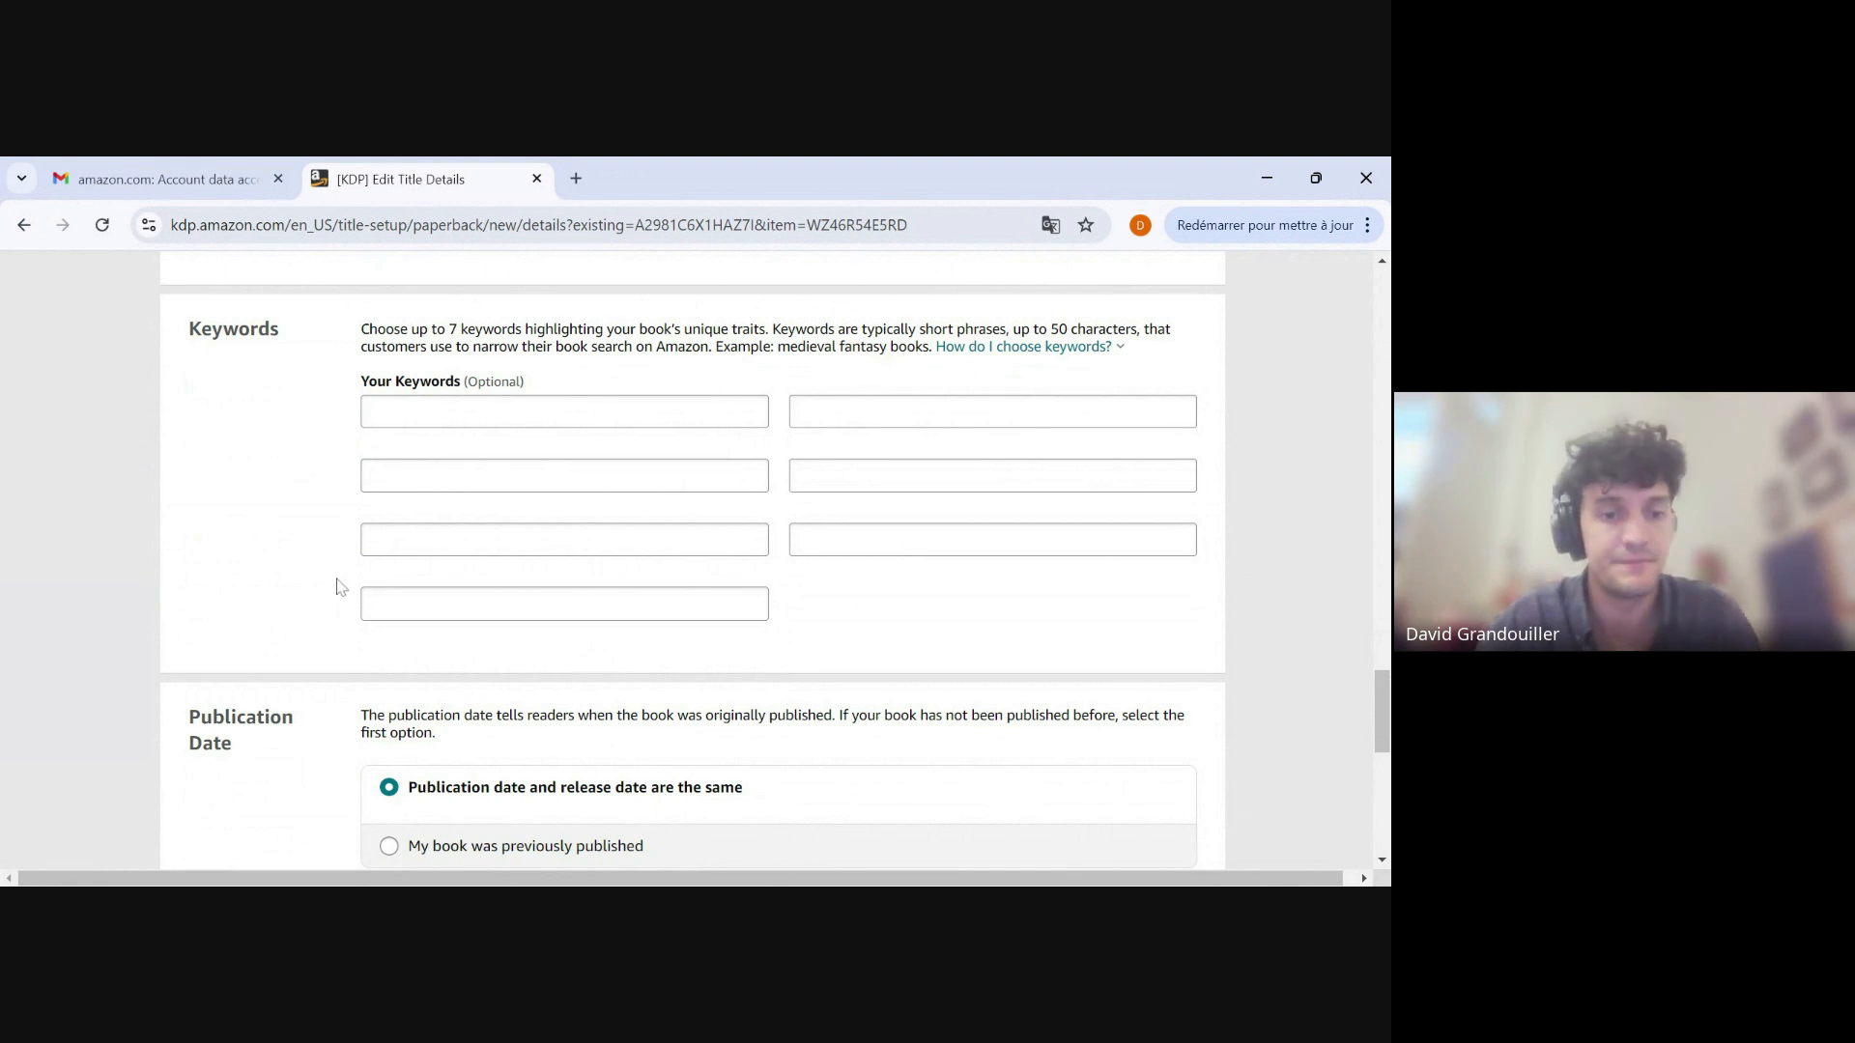
scroll(340, 585, "down", 3)
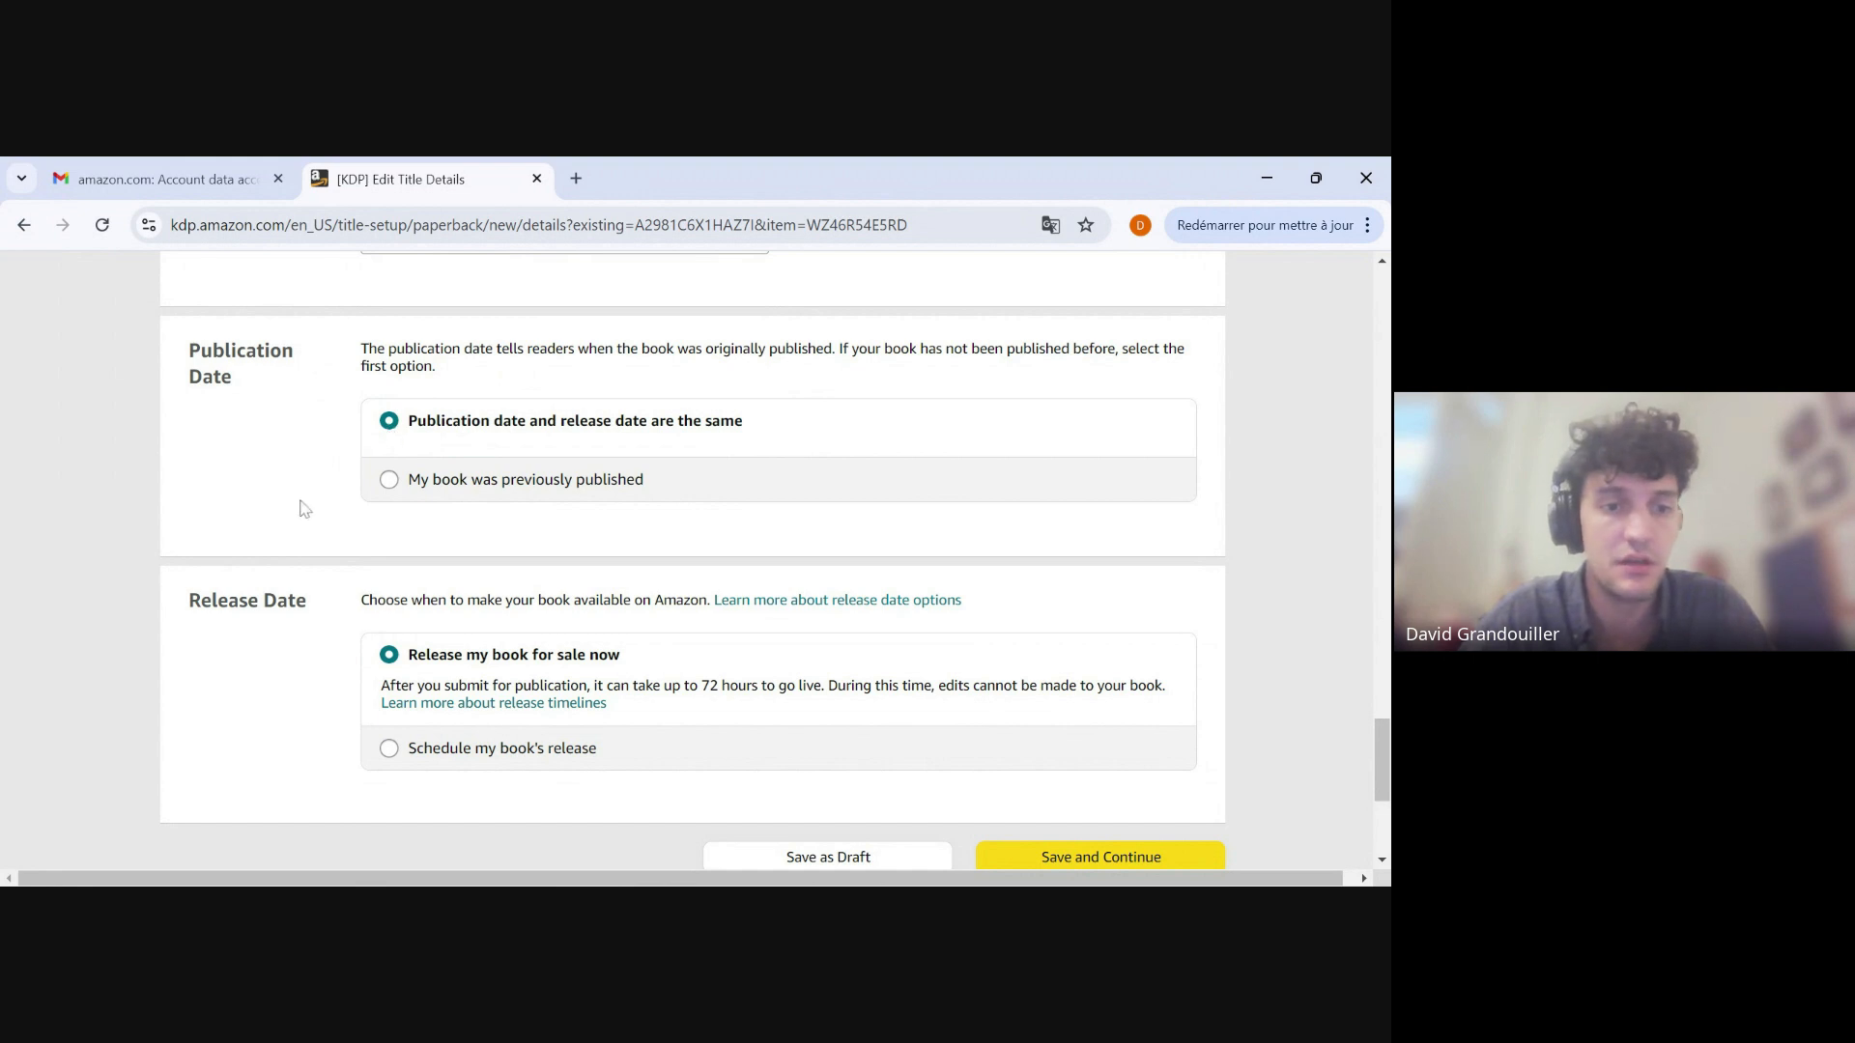
scroll(299, 508, "down", 2)
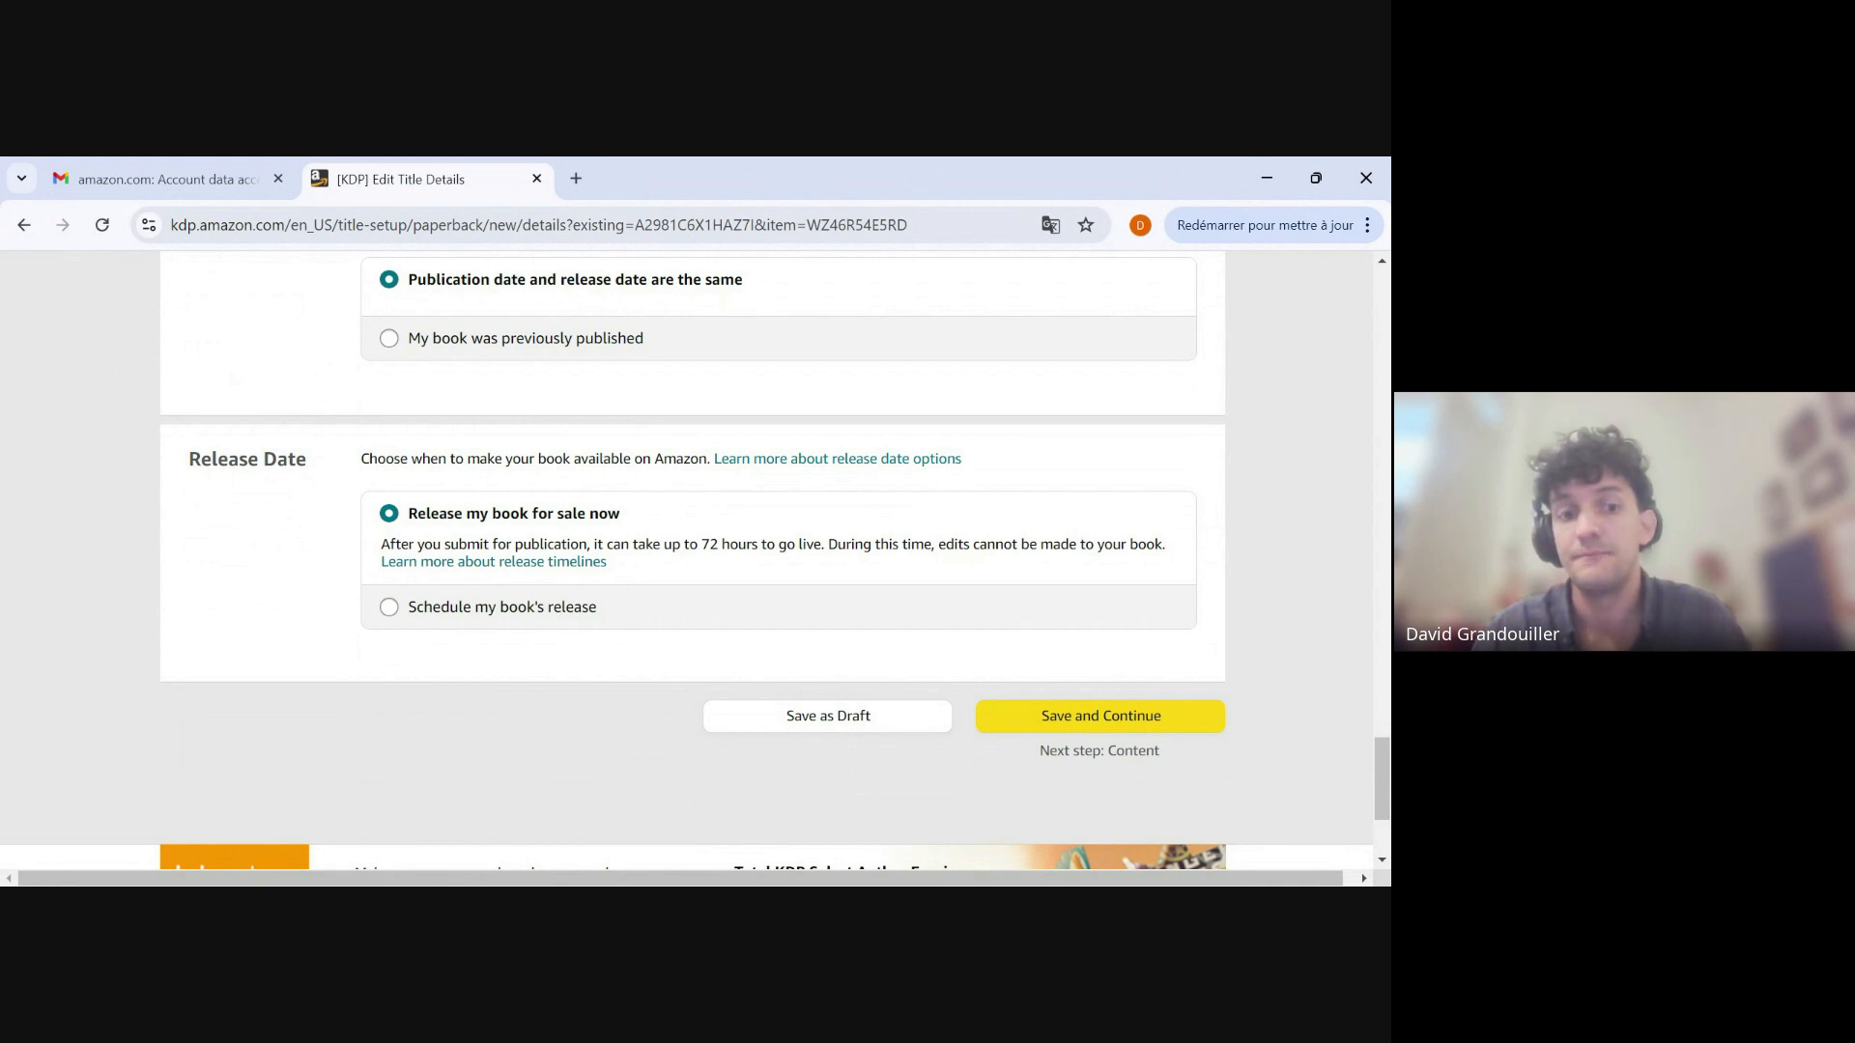
left_click(389, 607)
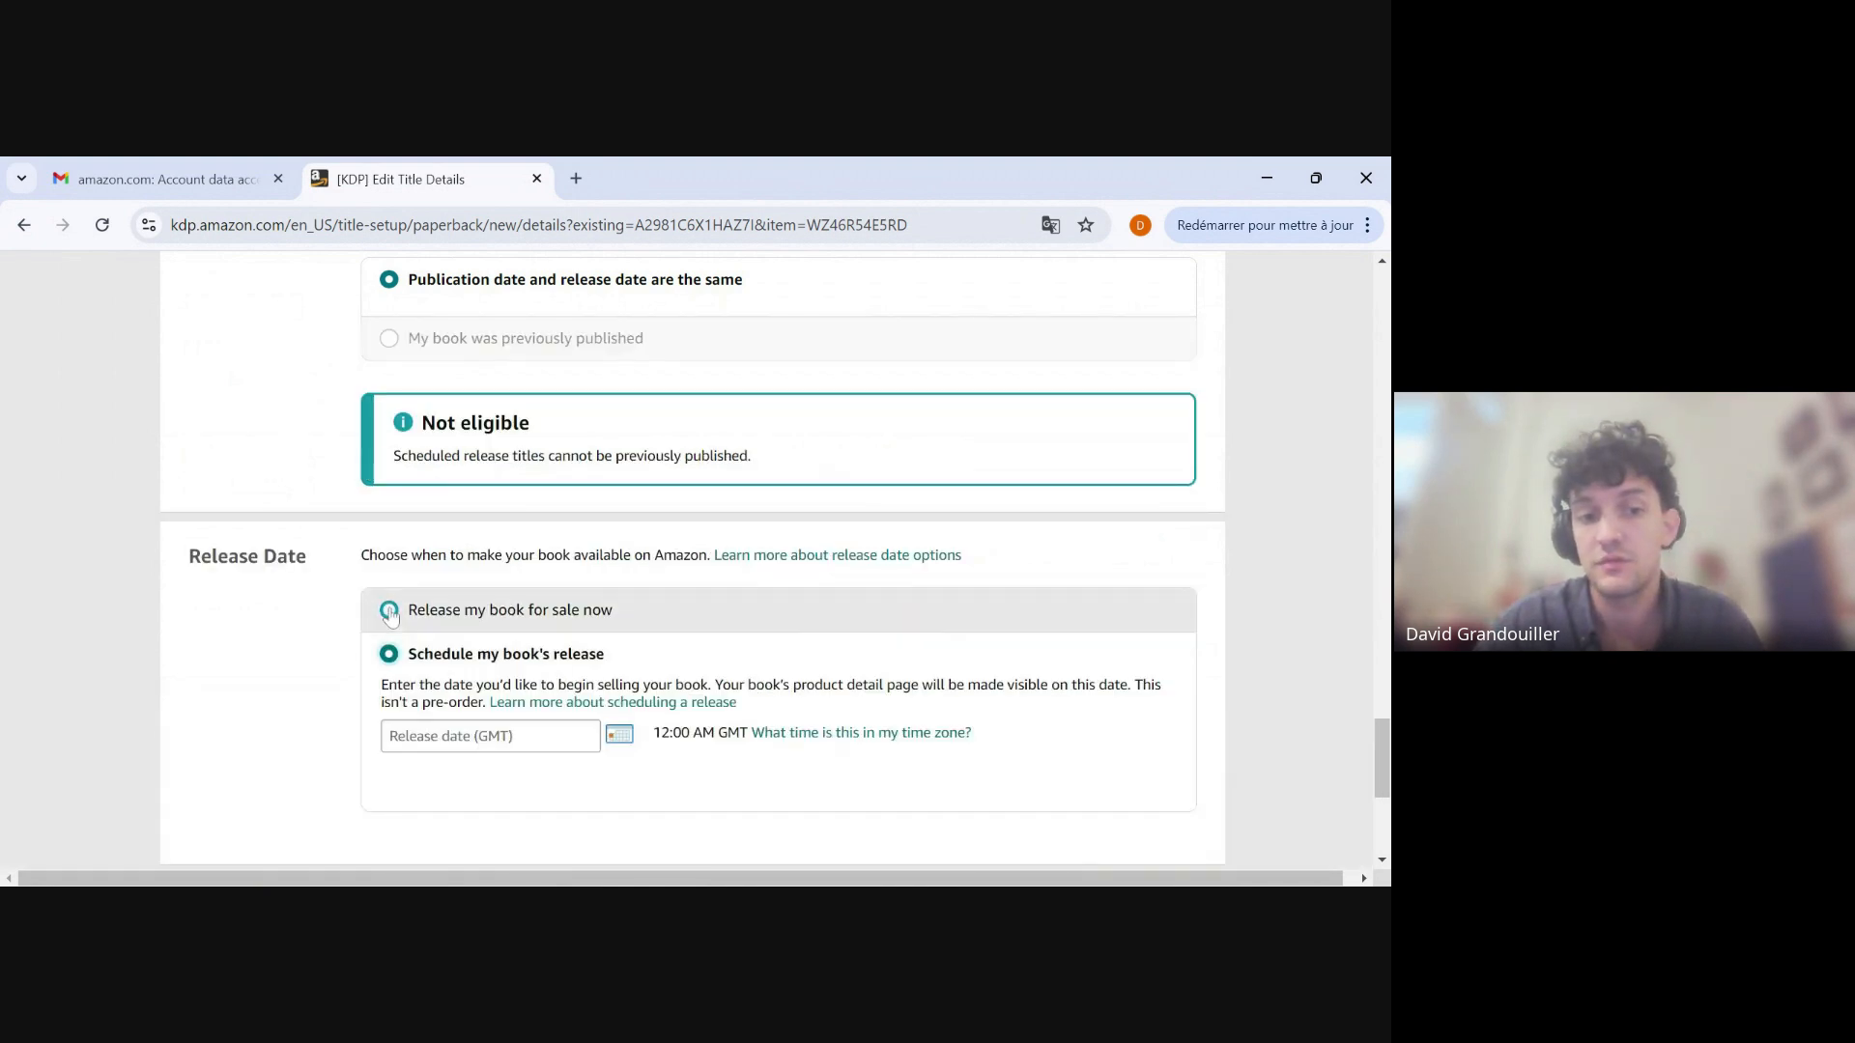
Enter Manuscripts LLC as the publisher under the own-ISBN option of the paperback content.
scroll(319, 637, "down", 2)
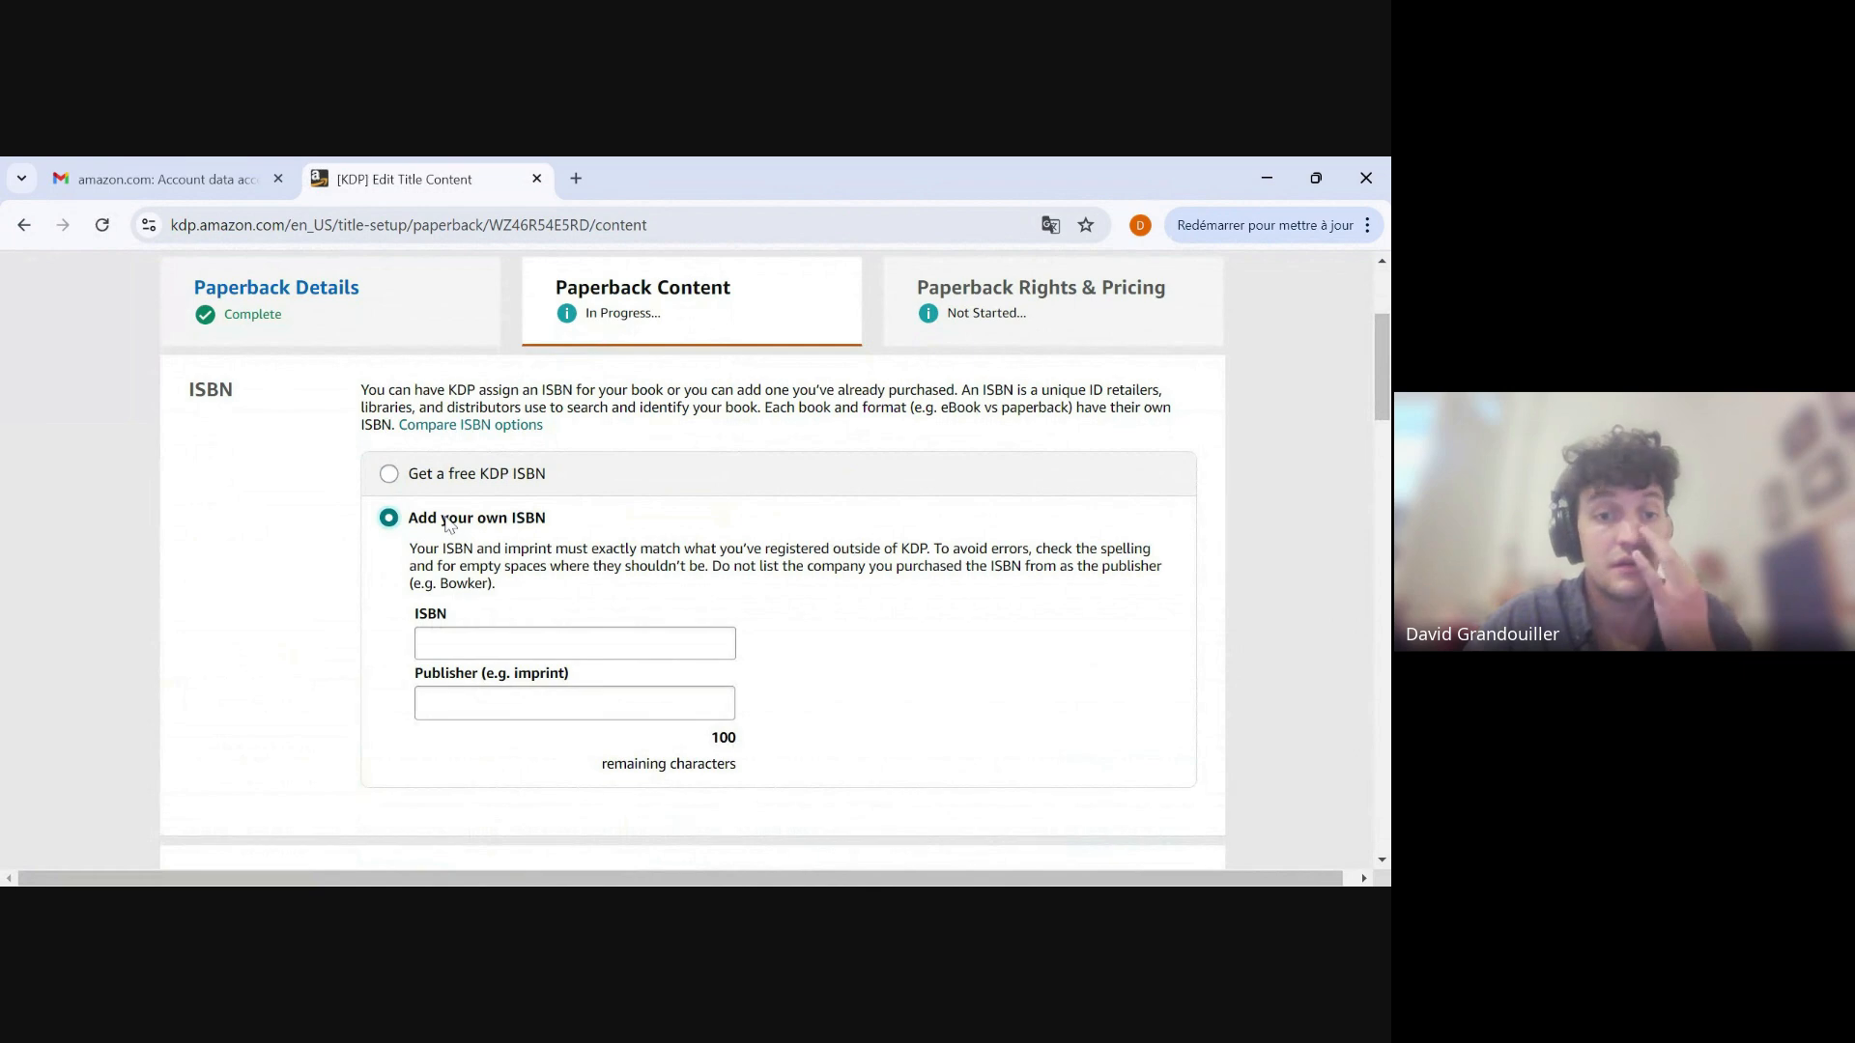
scroll(305, 604, "up", 2)
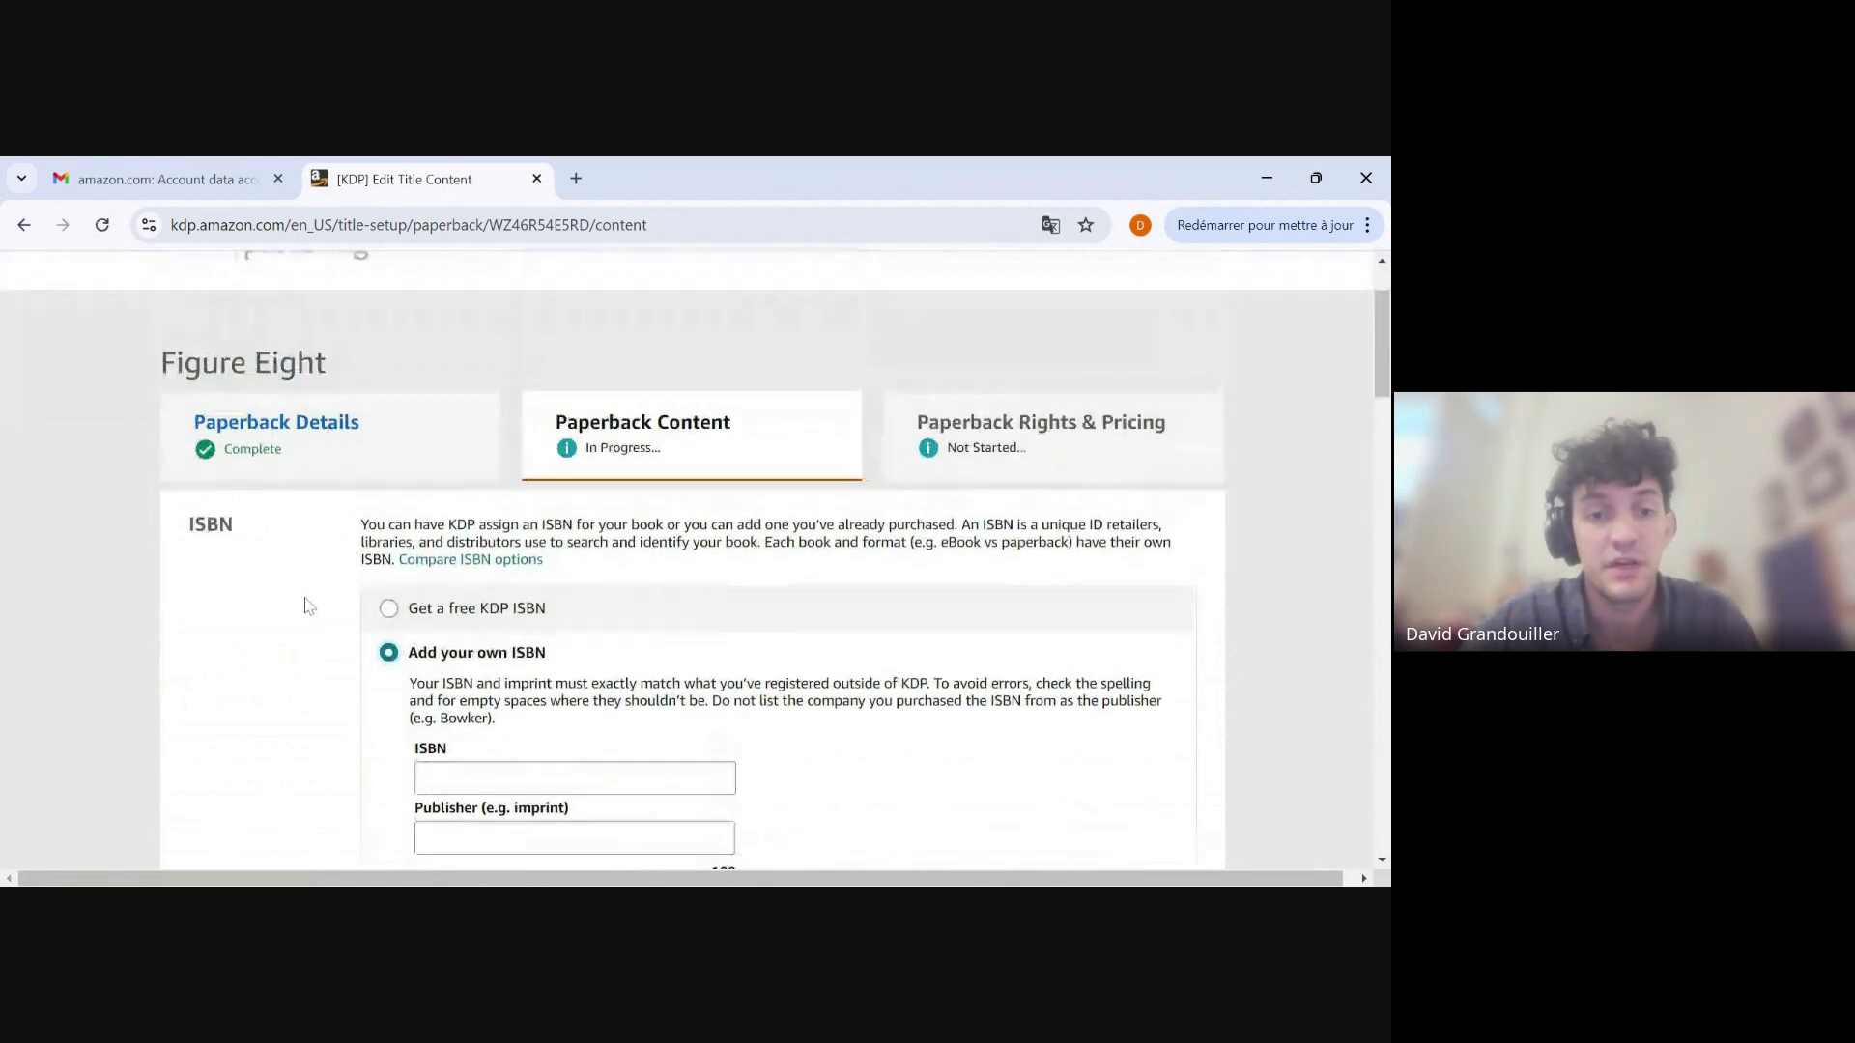
scroll(305, 606, "down", 2)
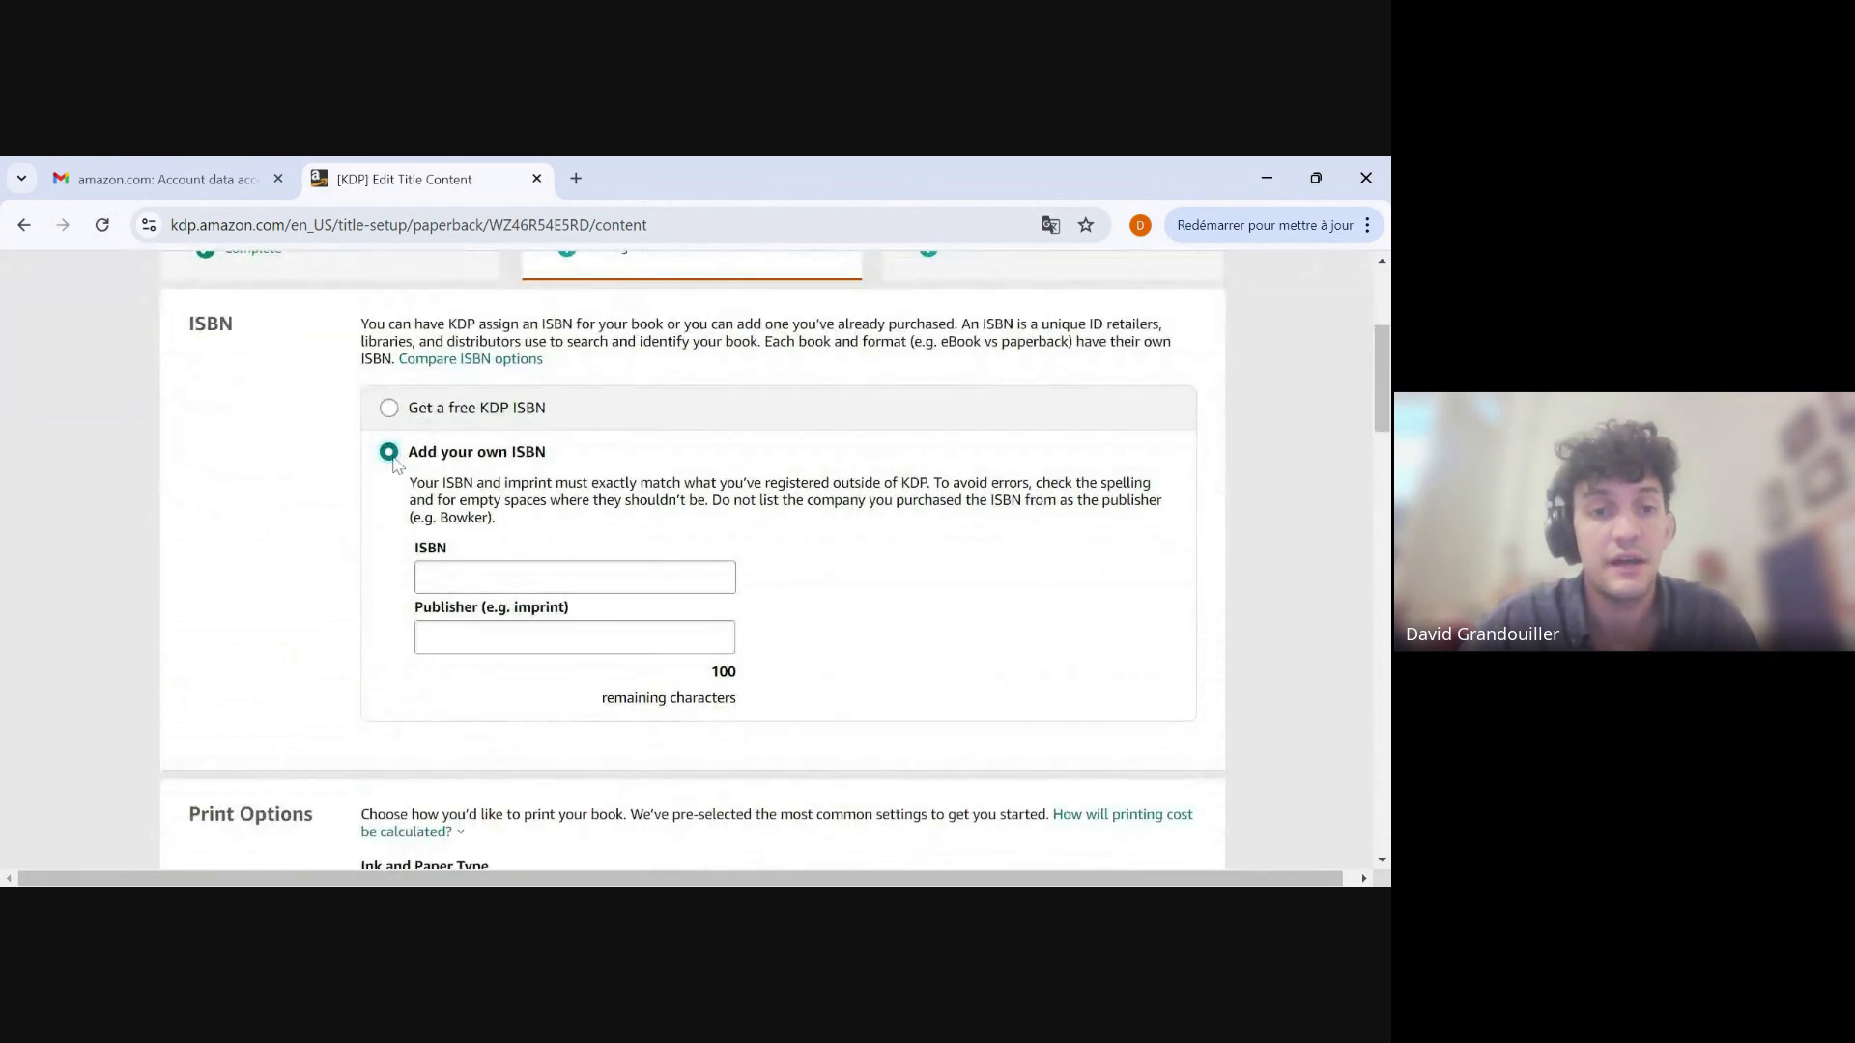
left_click(664, 585)
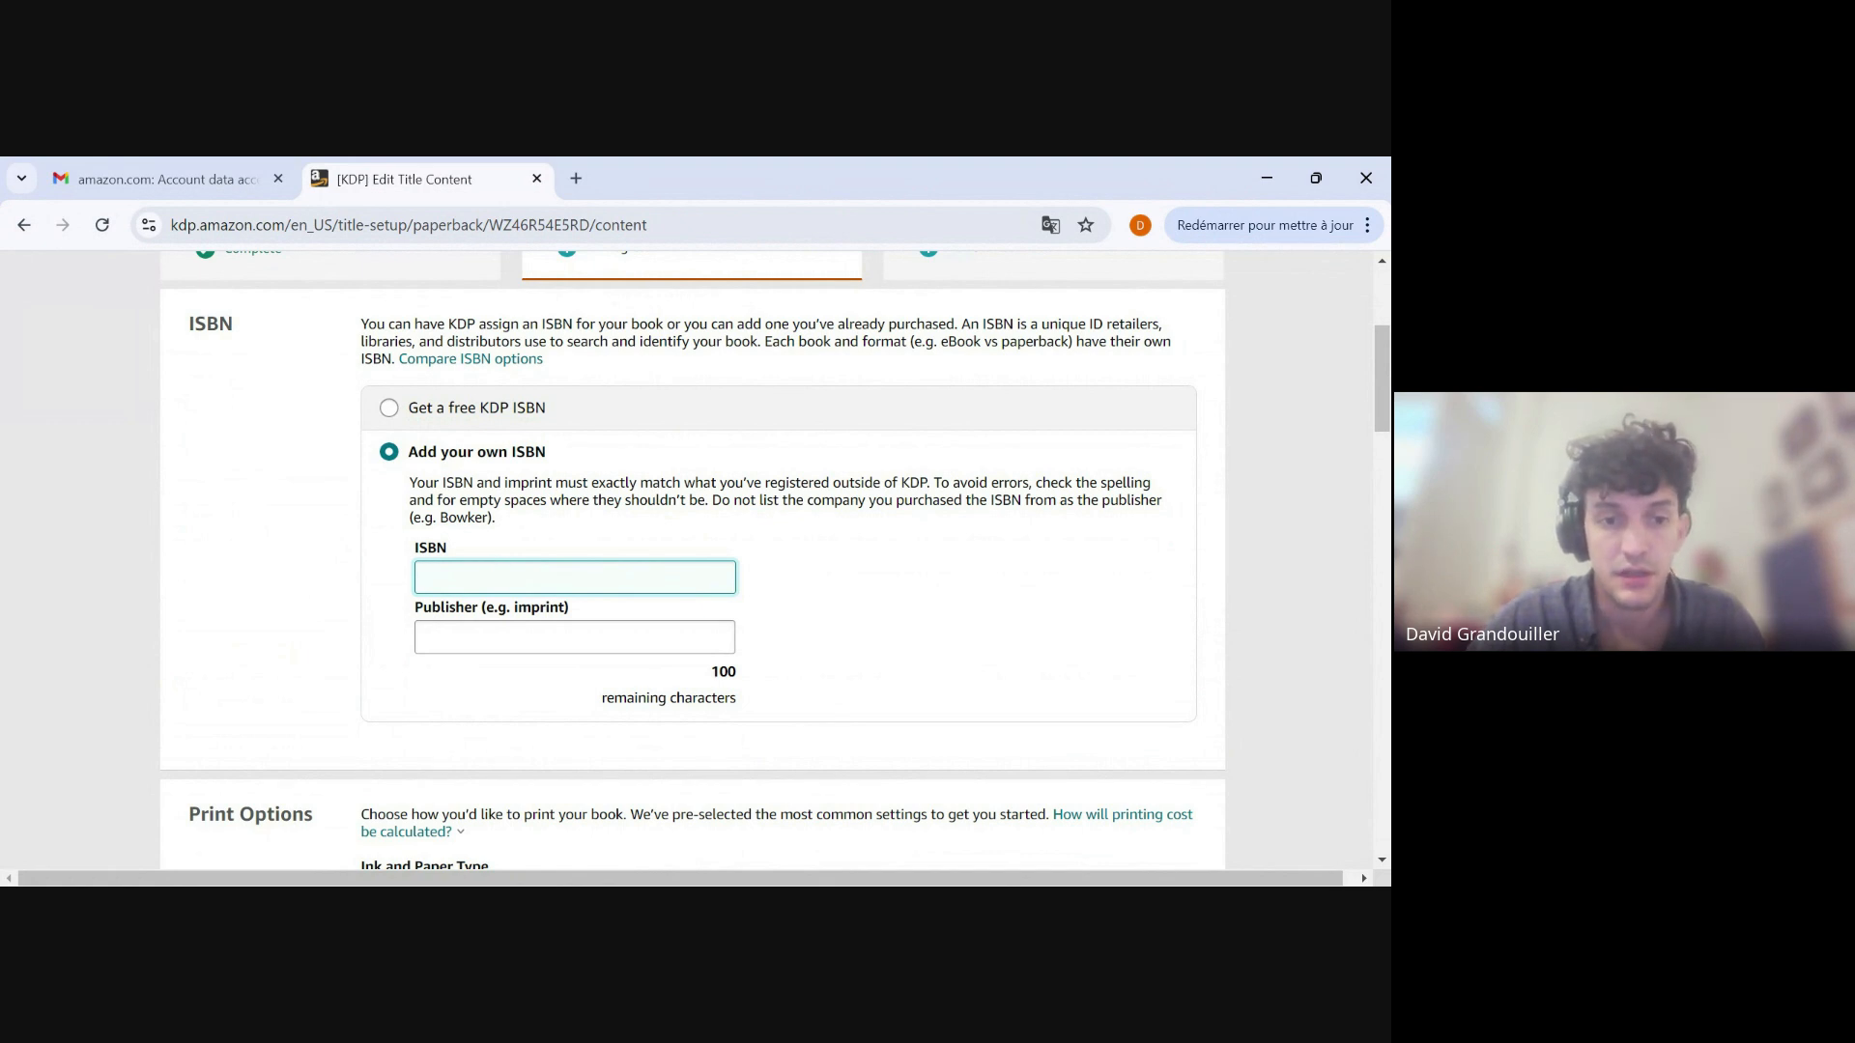
left_click(483, 638)
type("Man")
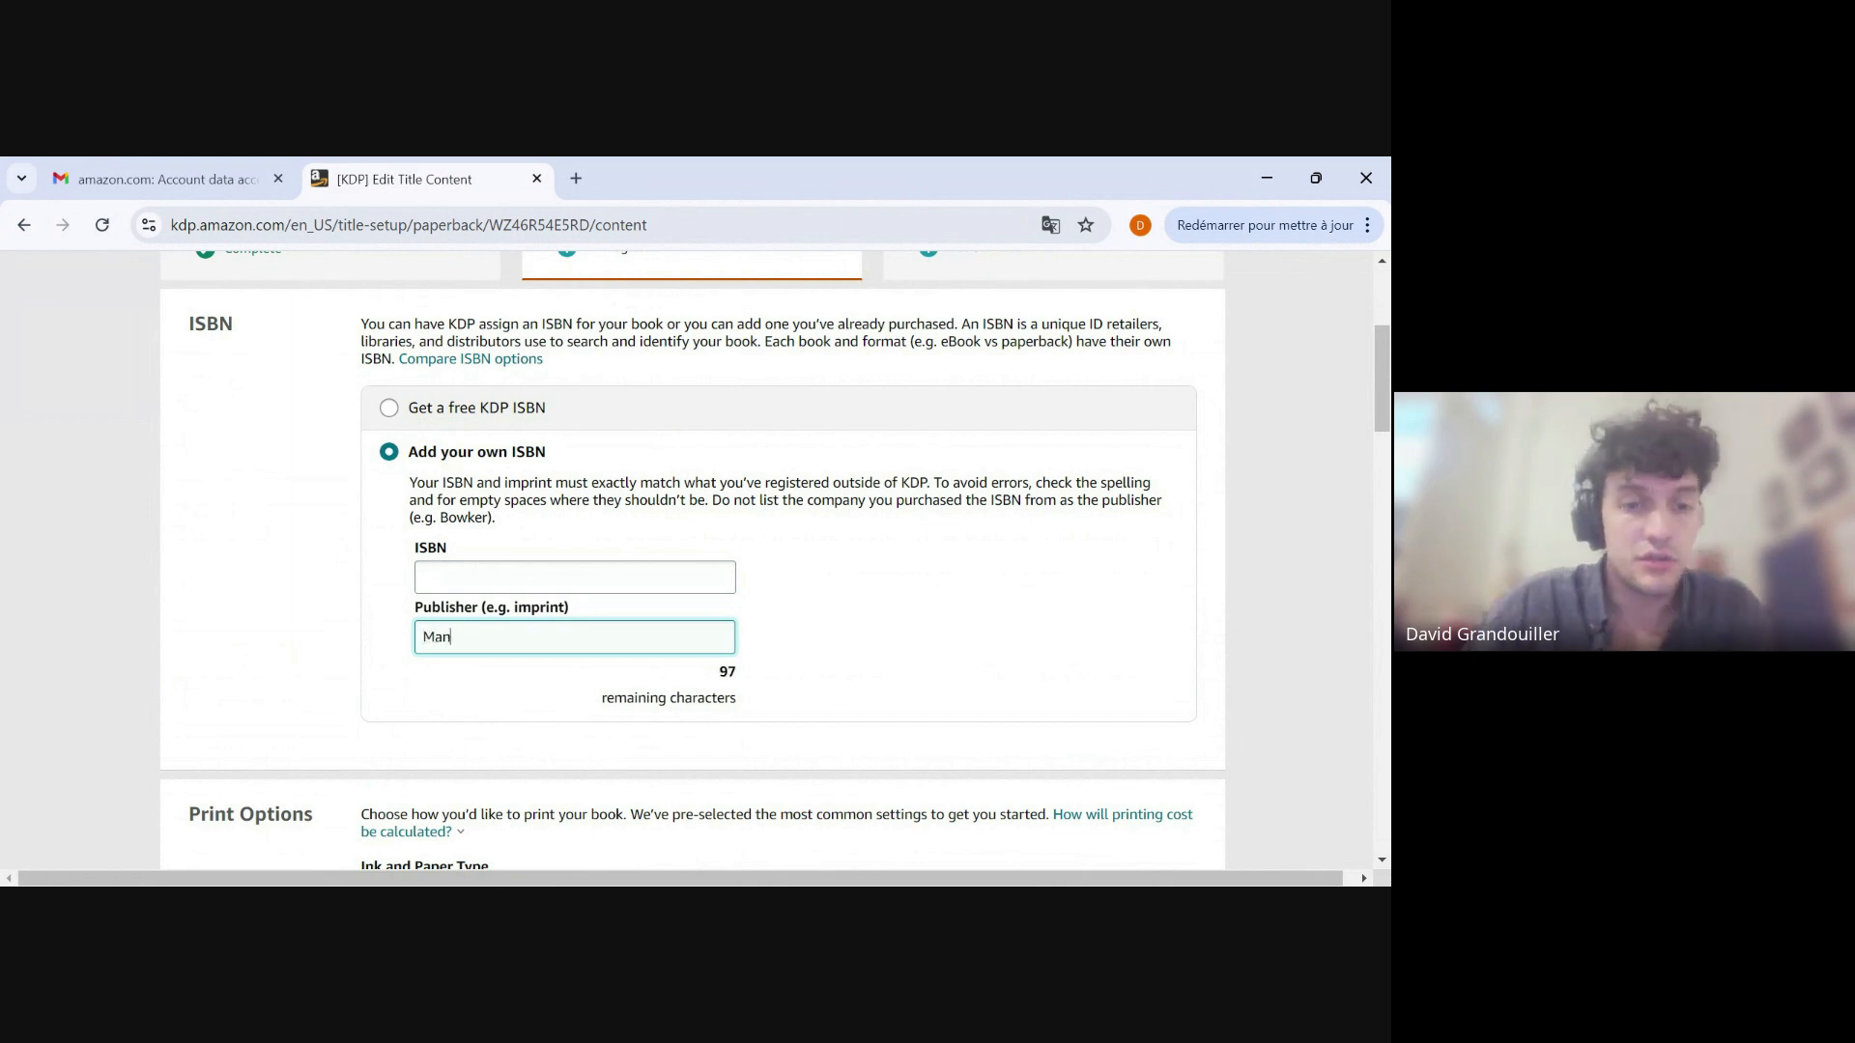
type("uscripts LLC")
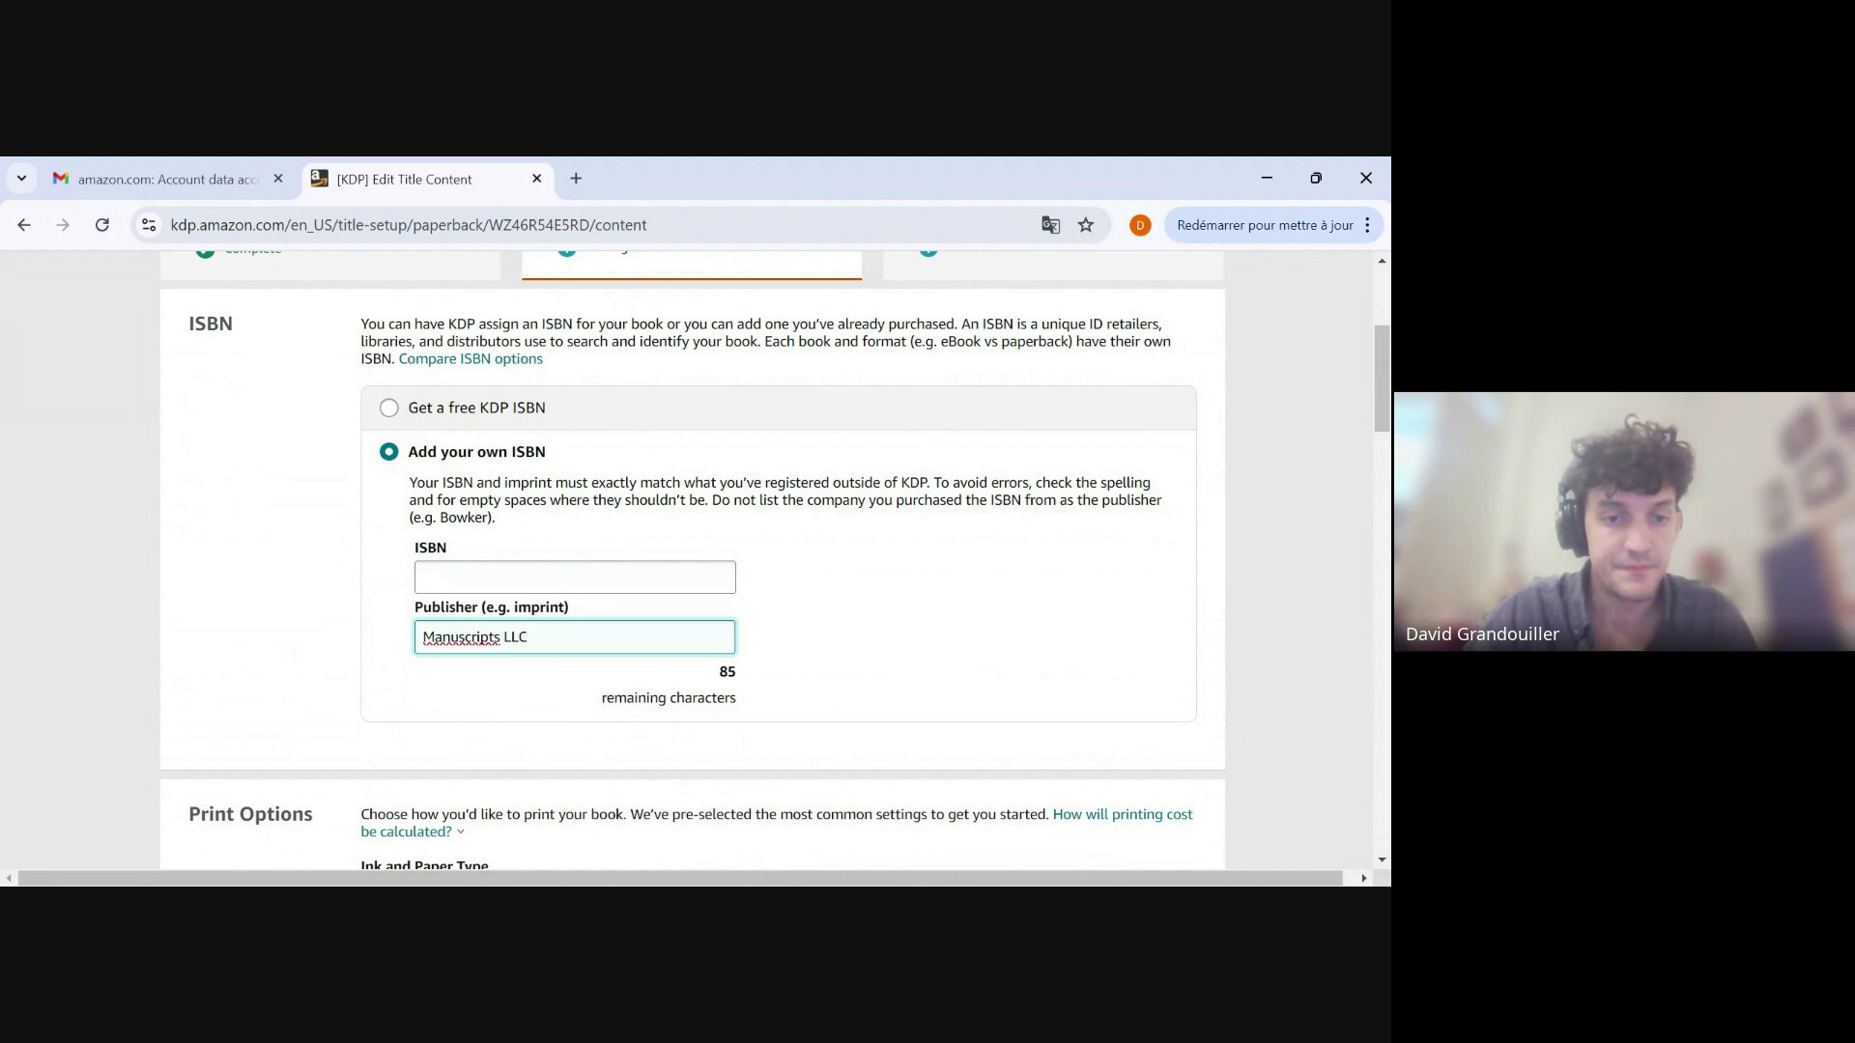
Set the paperback's trim size to 5.5 x 8.5 in in the print options.
scroll(692, 560, "down", 5)
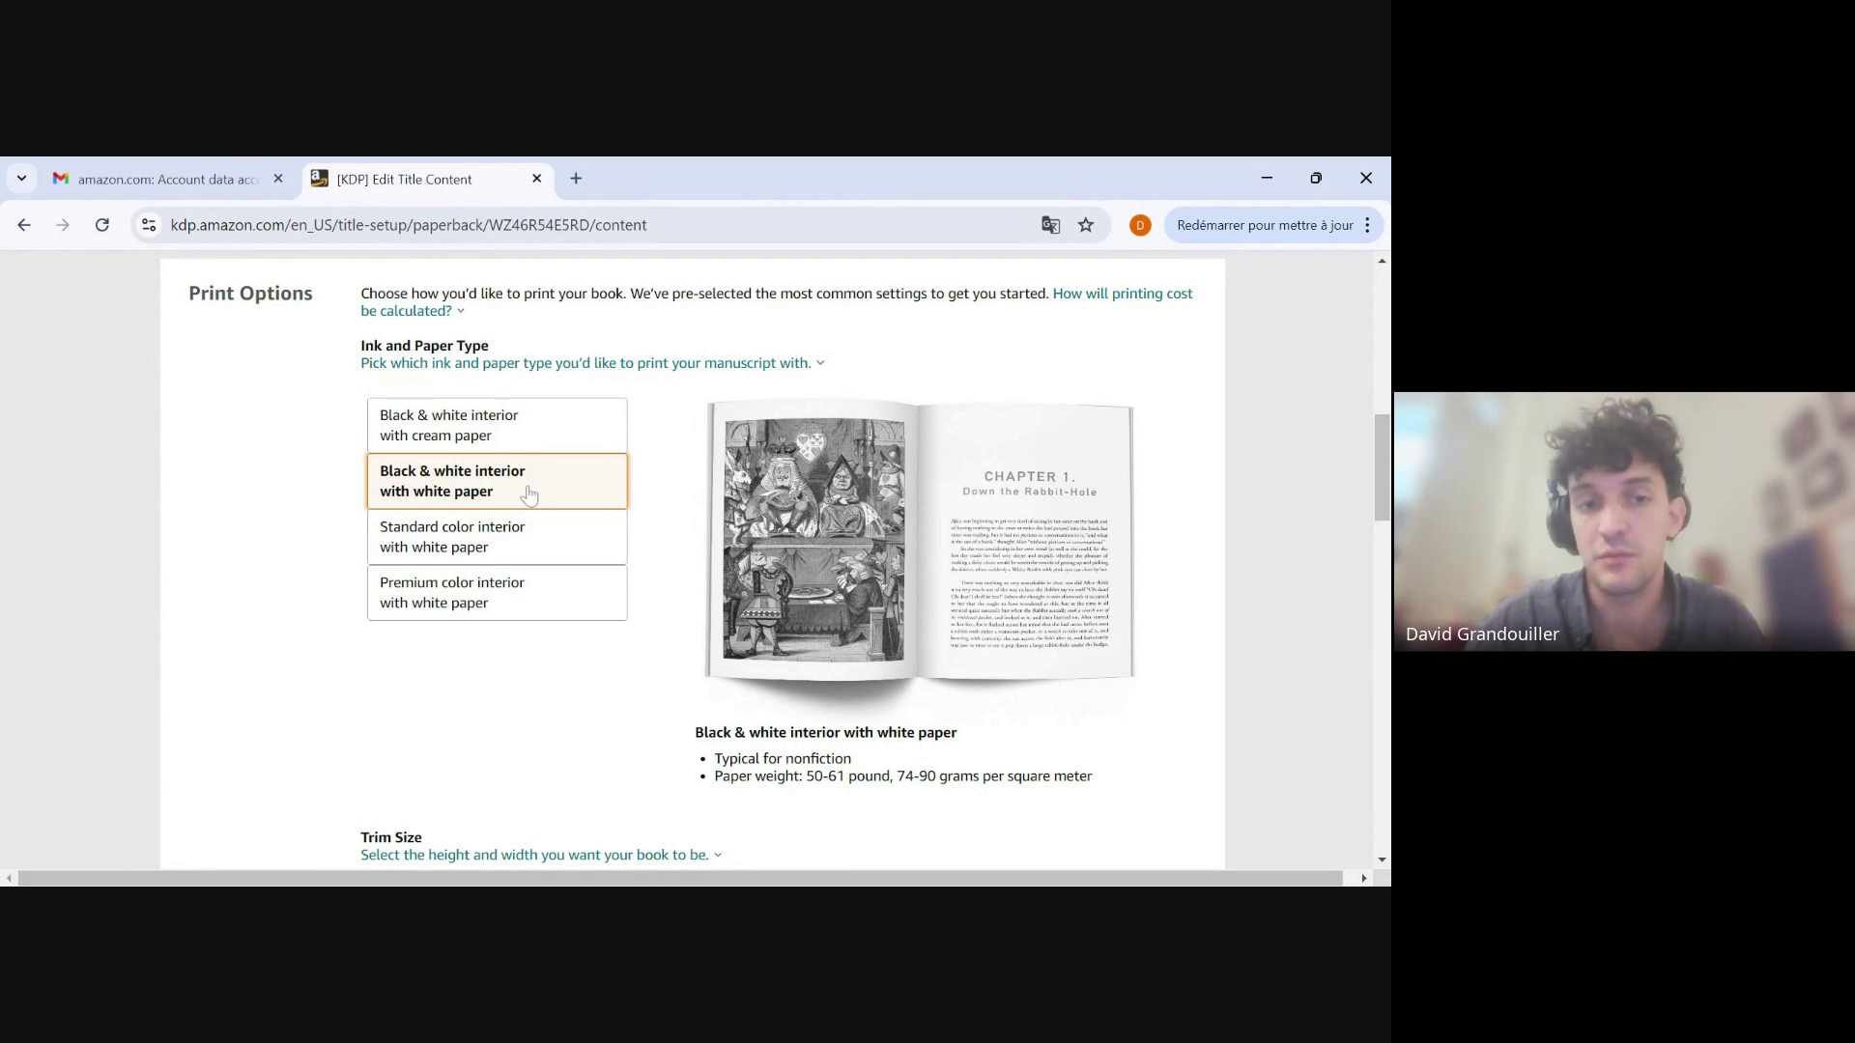
scroll(535, 559, "down", 4)
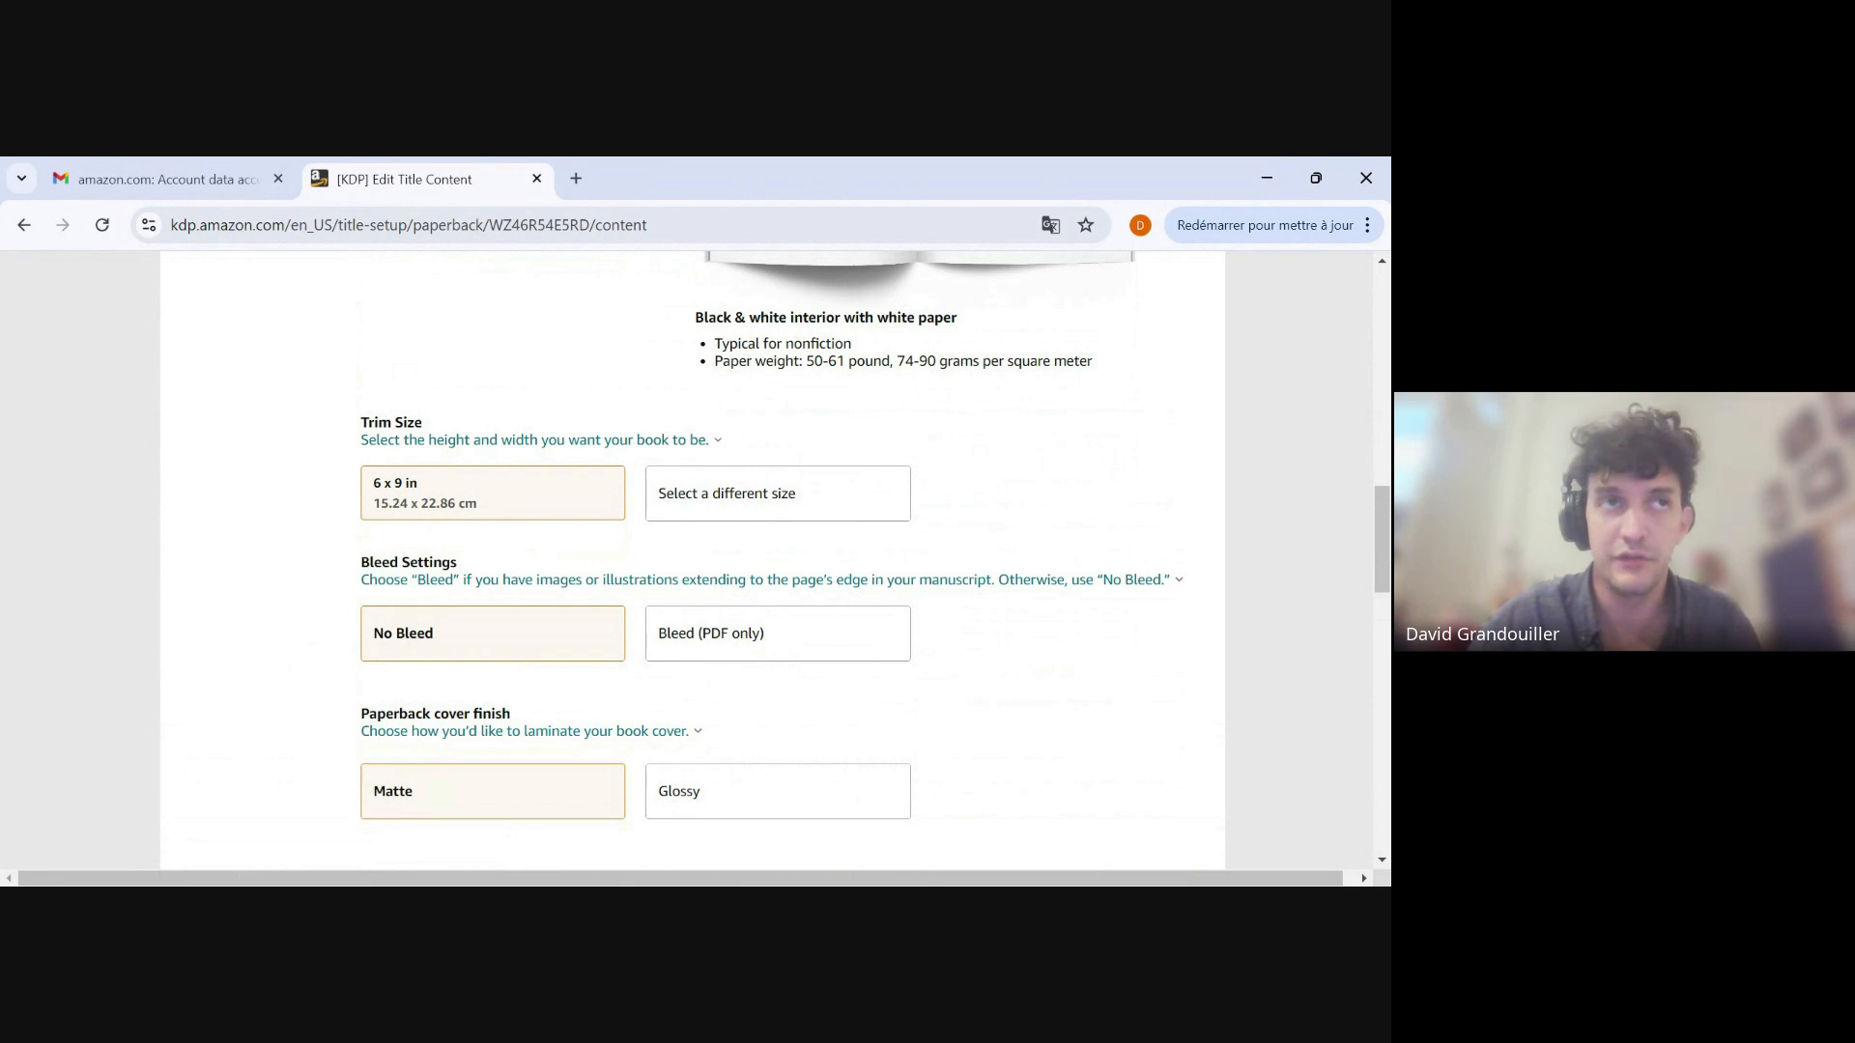
left_click(592, 509)
left_click(702, 504)
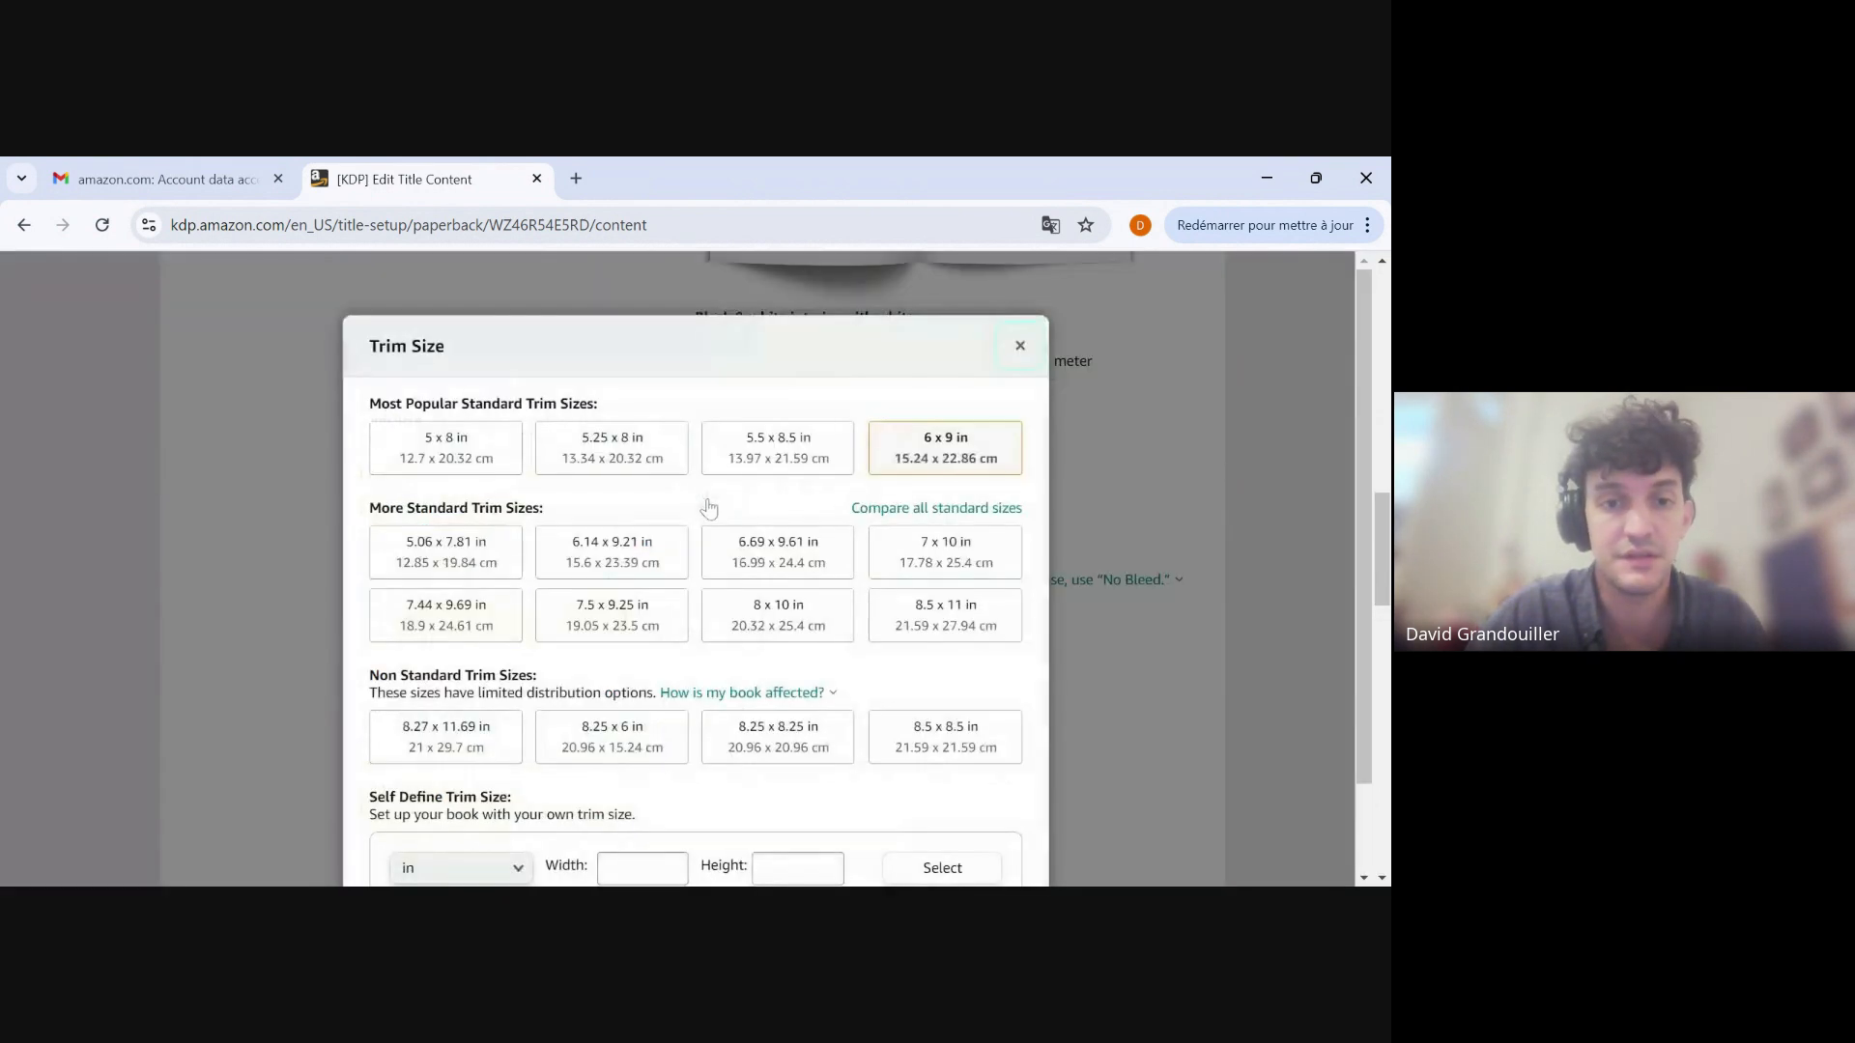
left_click(763, 459)
Upload the manuscript file for the paperback's interior.
scroll(286, 484, "down", 1)
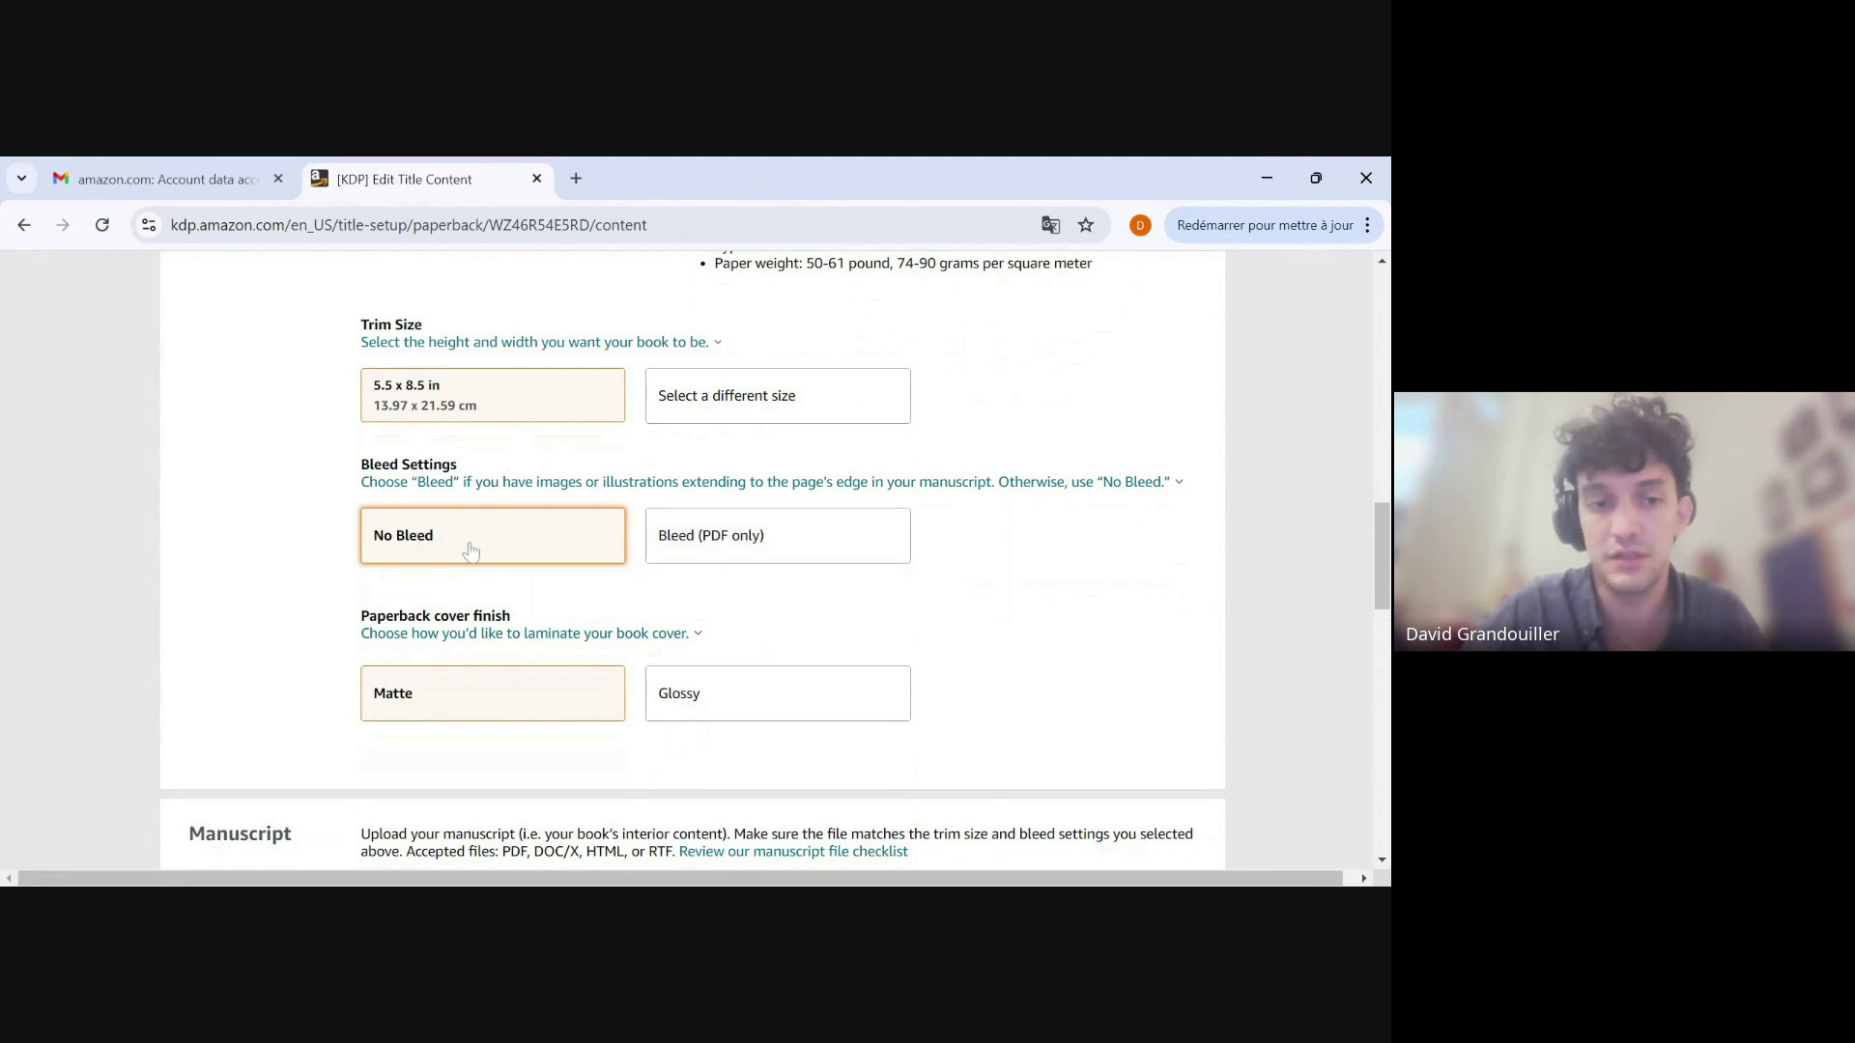
scroll(471, 551, "down", 3)
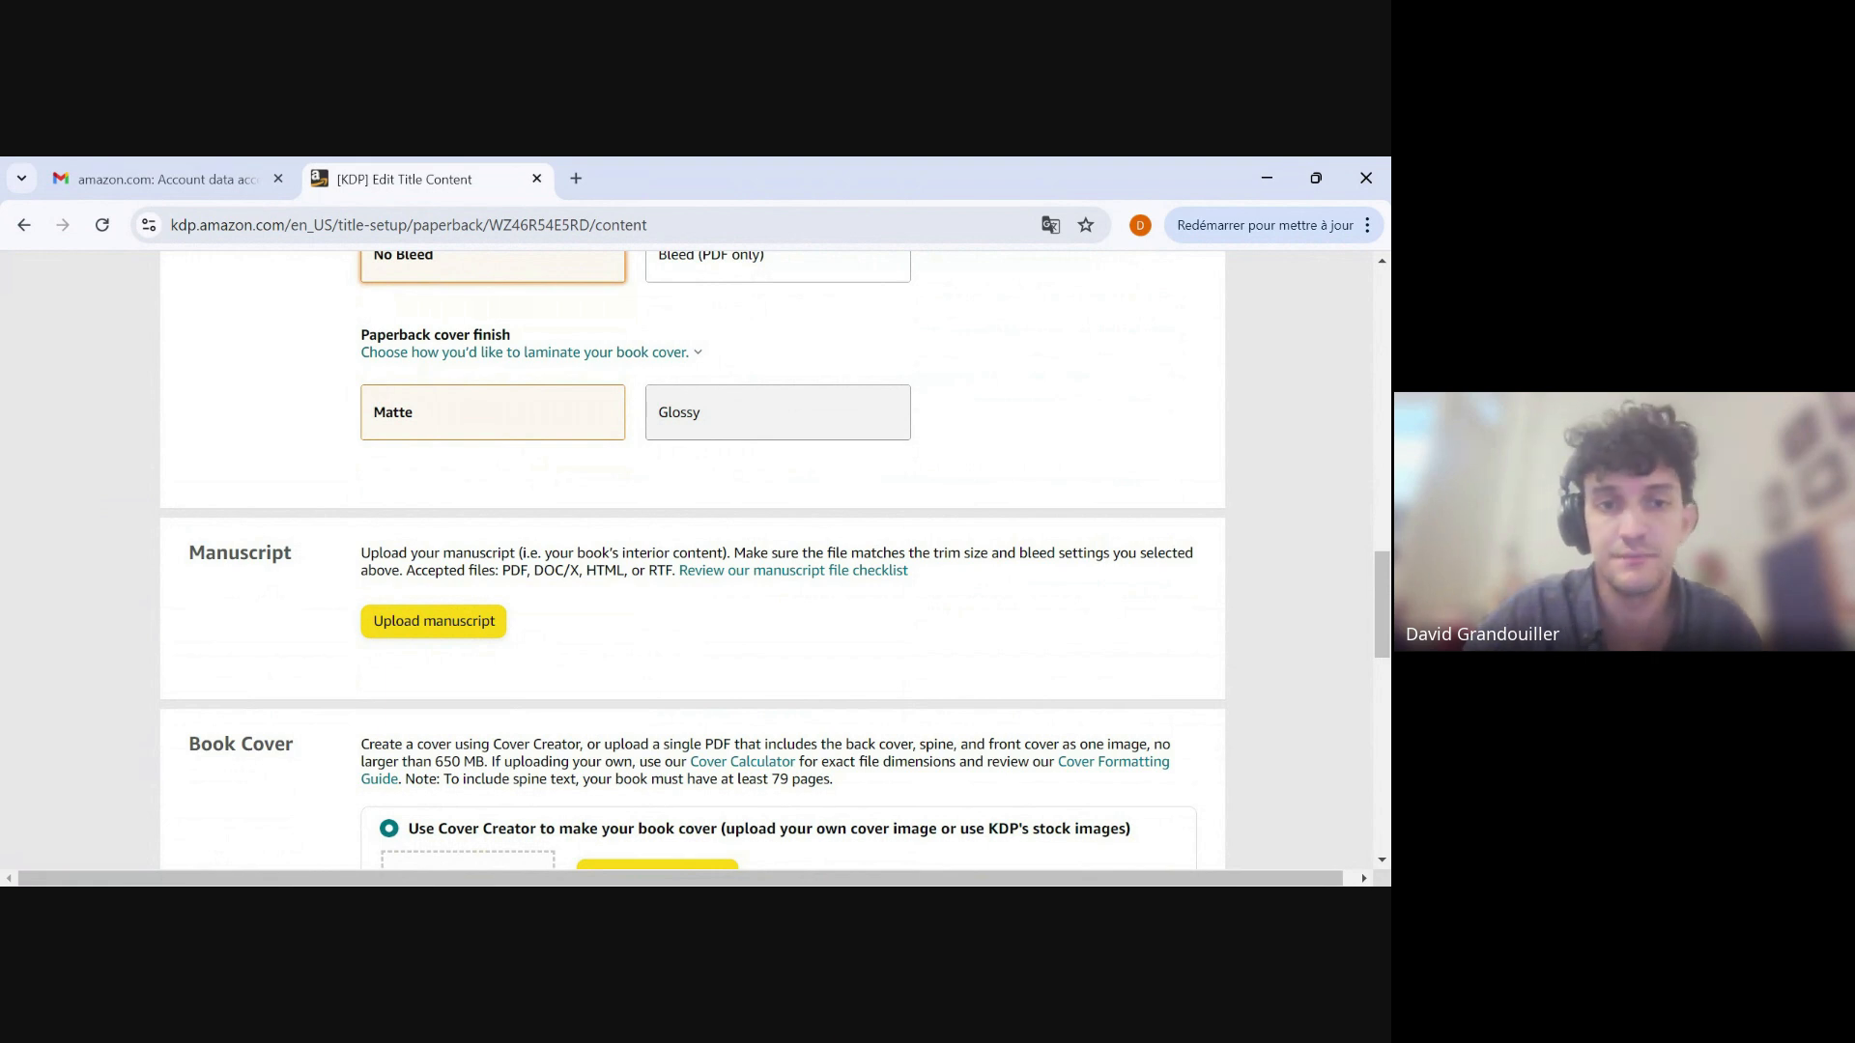
scroll(777, 412, "down", 3)
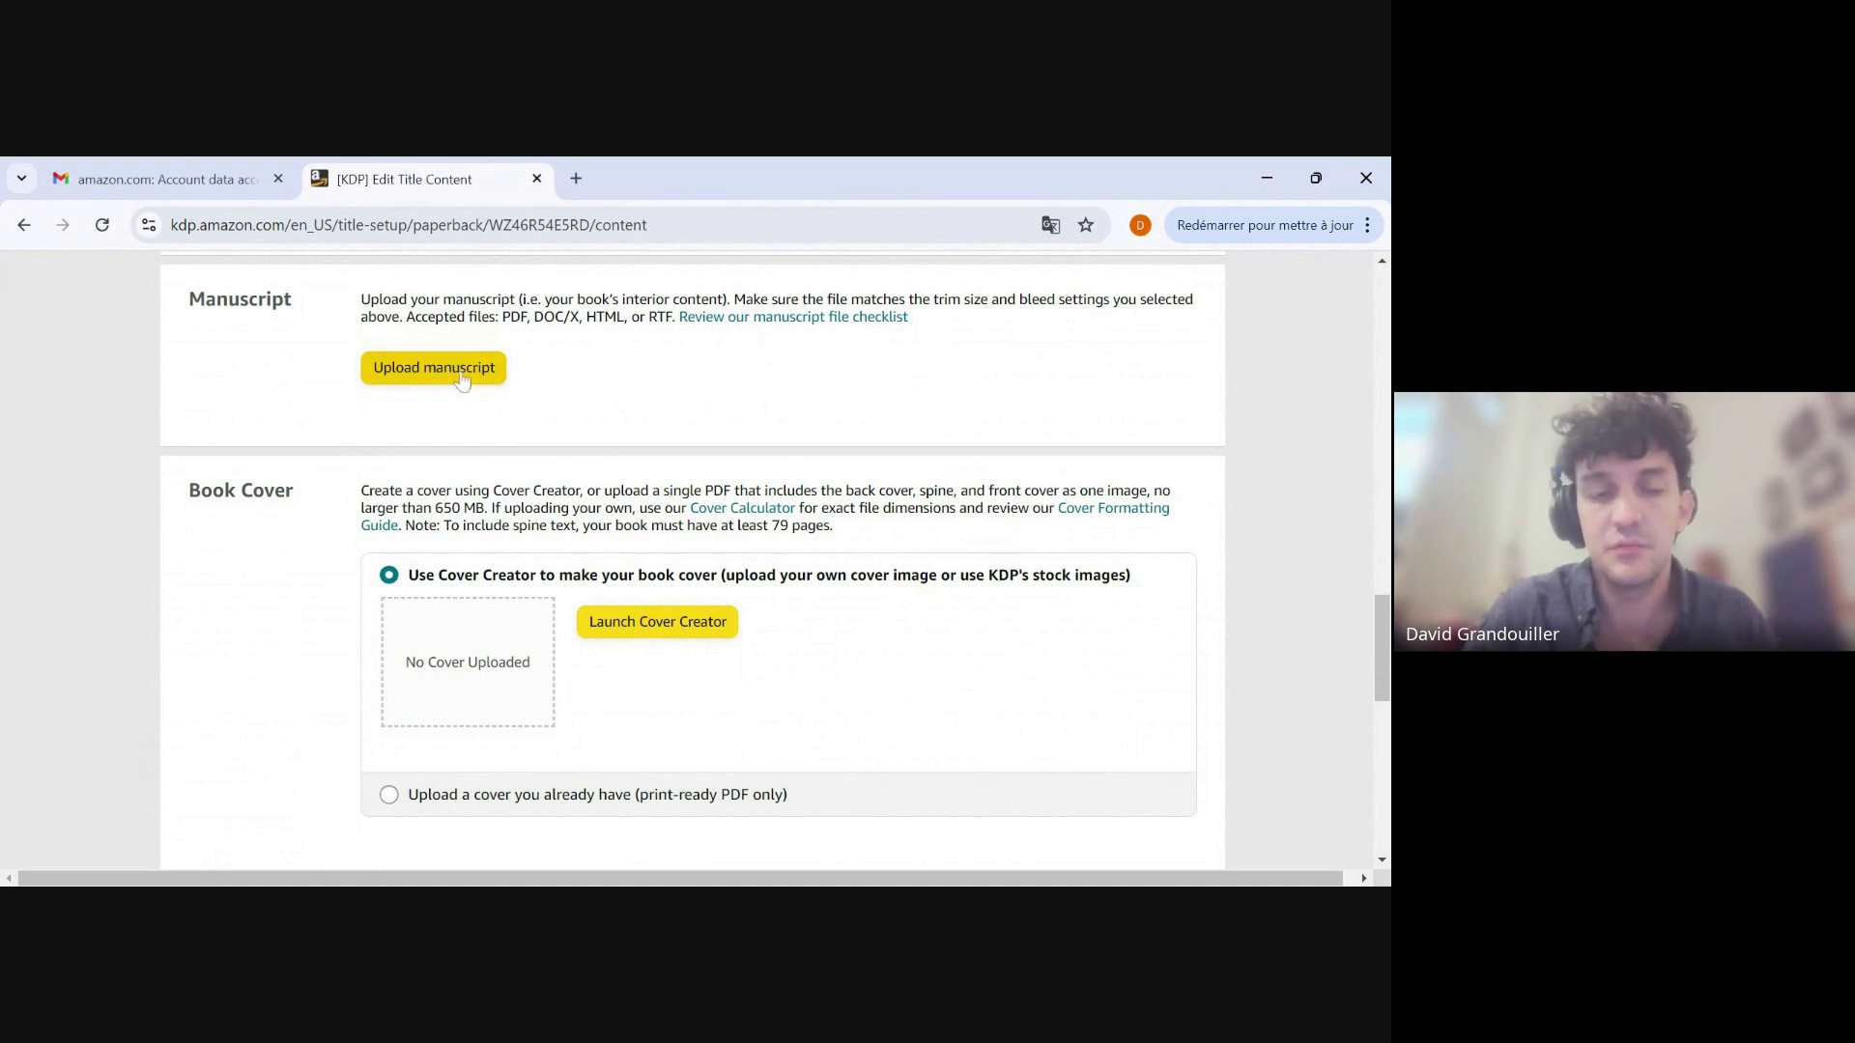
scroll(837, 622, "down", 1)
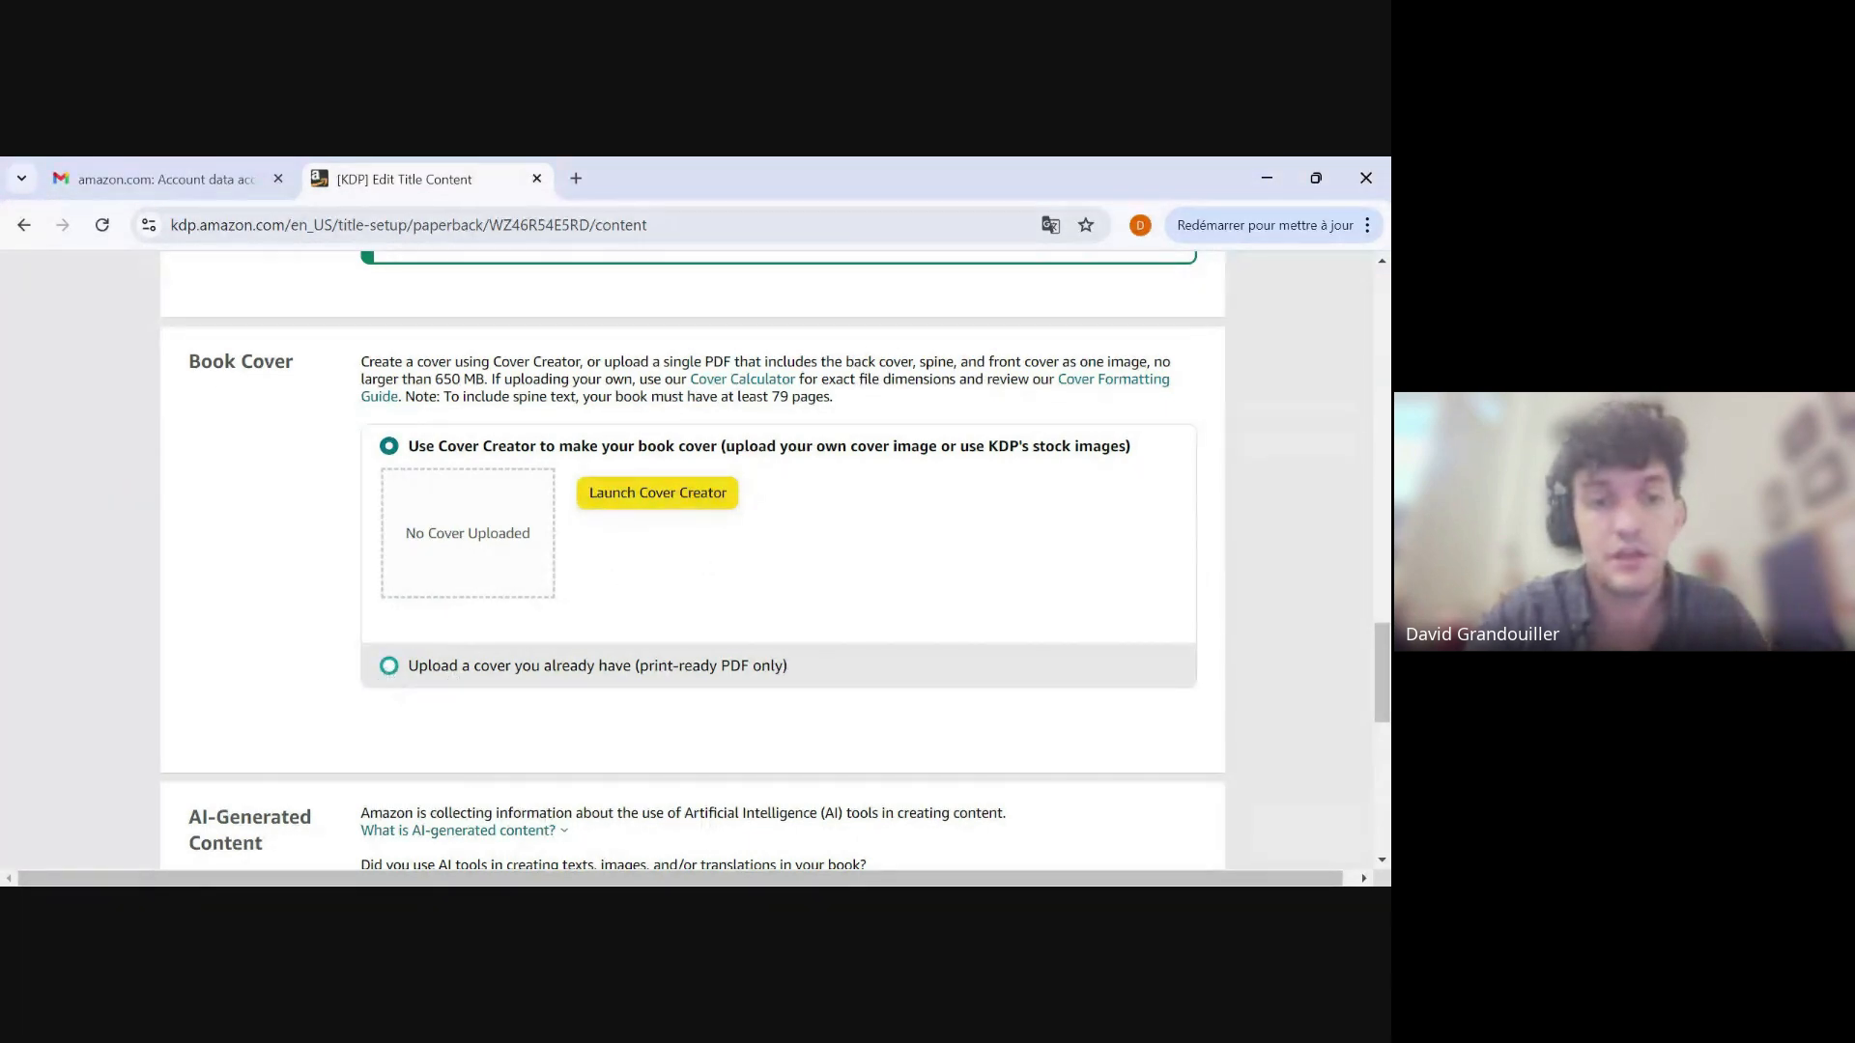
Upload an existing print-ready PDF as the book cover and declare that the cover has a barcode.
left_click(389, 665)
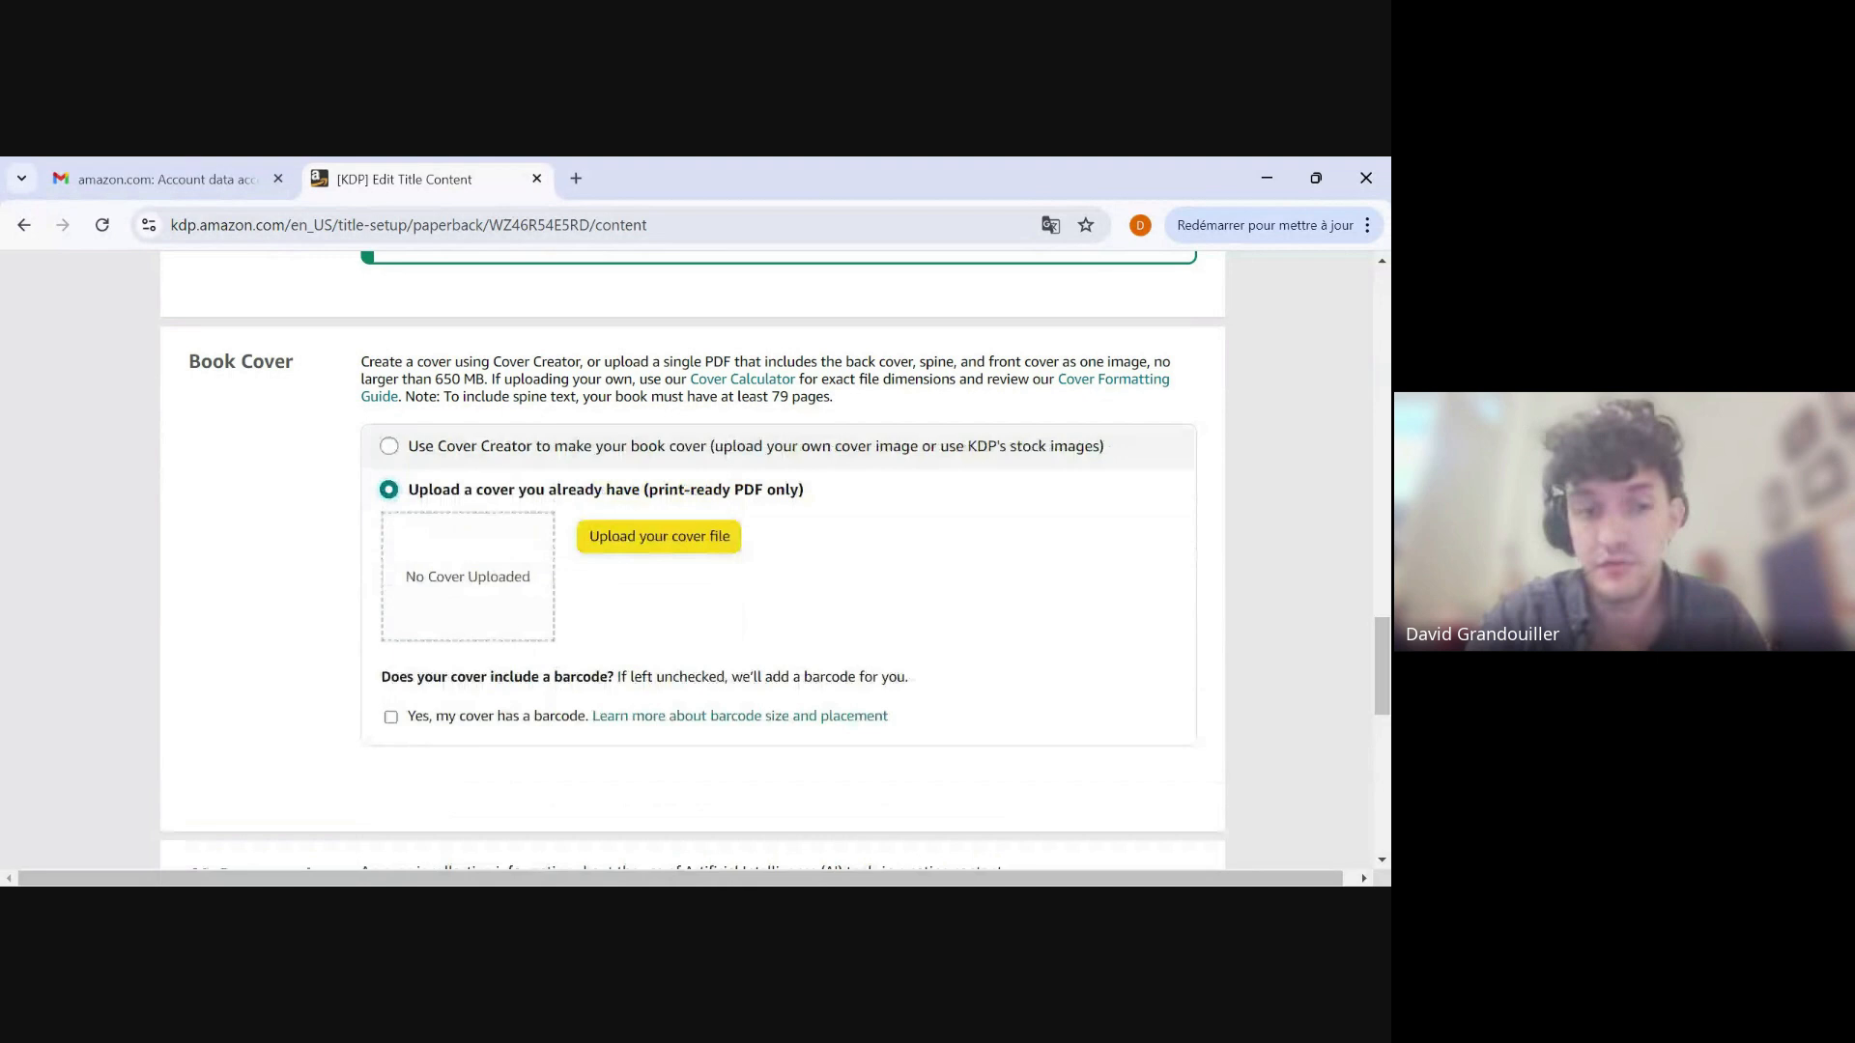
left_click(674, 543)
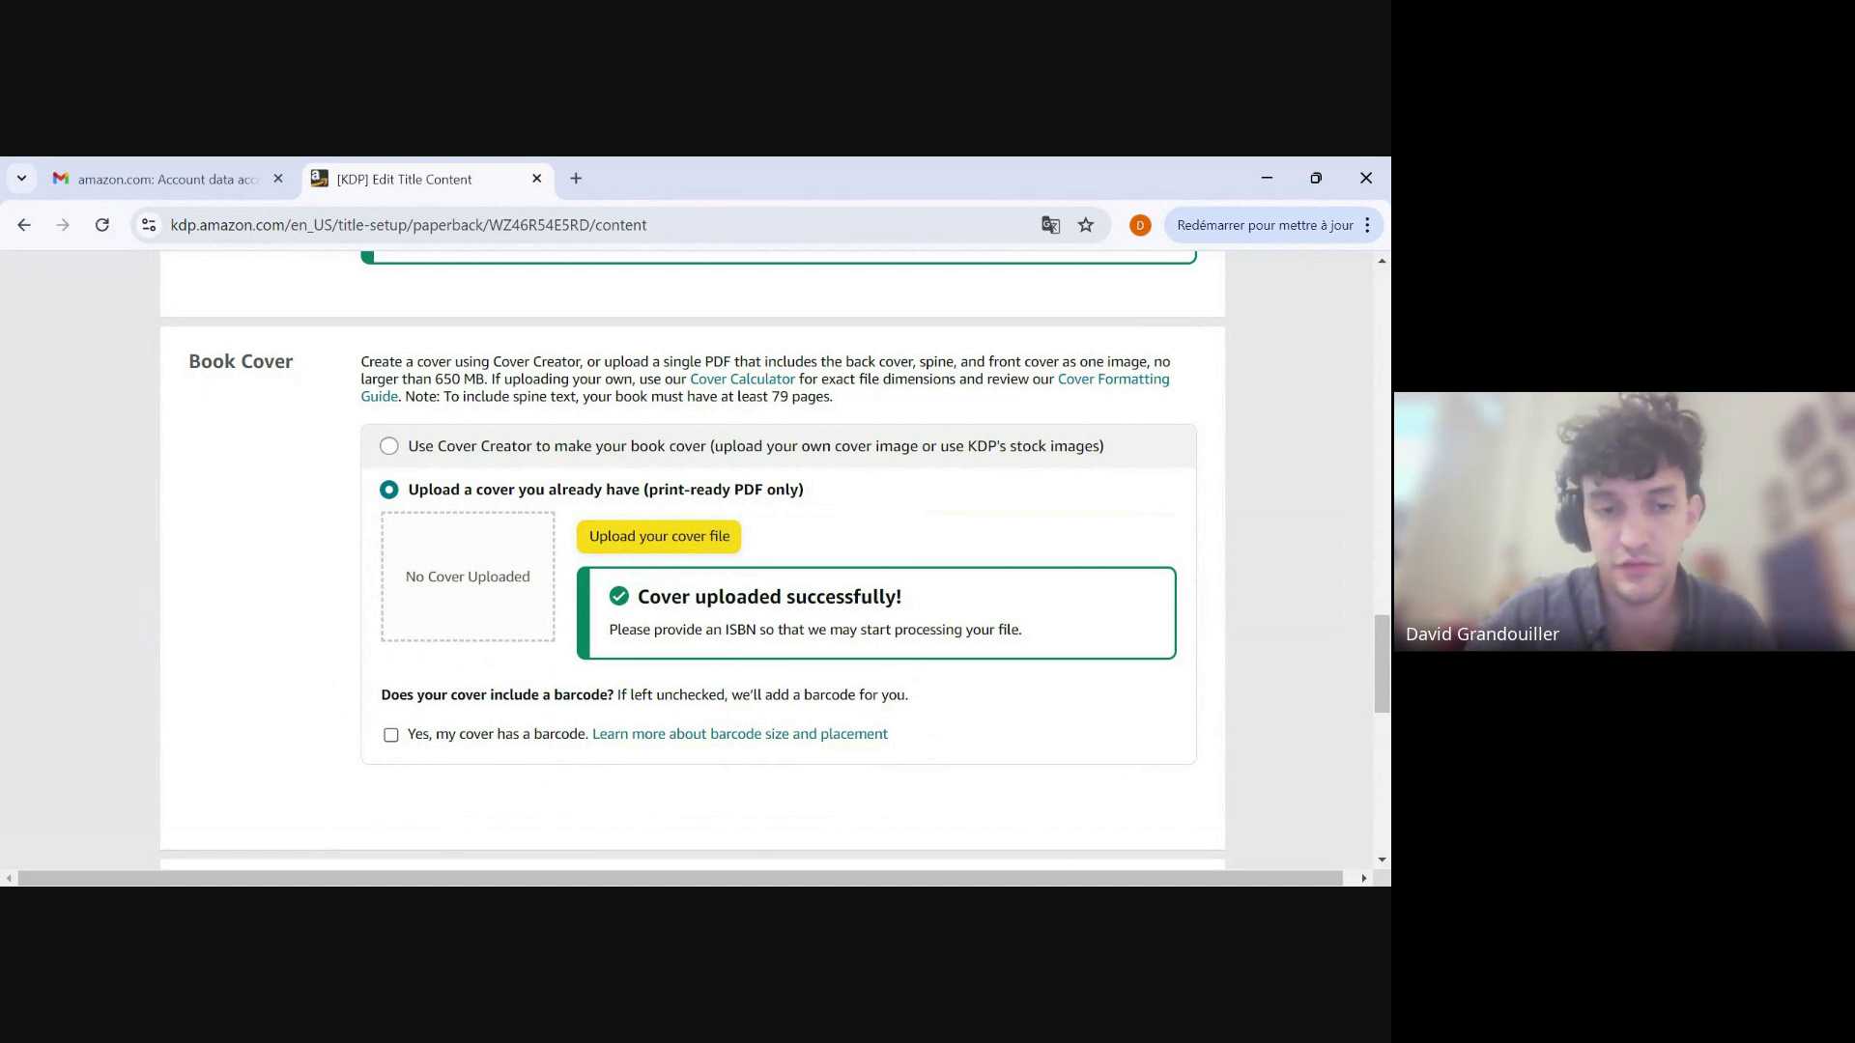
left_click(390, 734)
Declare that no AI tools were used in creating the book, and launch the print preview.
scroll(584, 676, "down", 5)
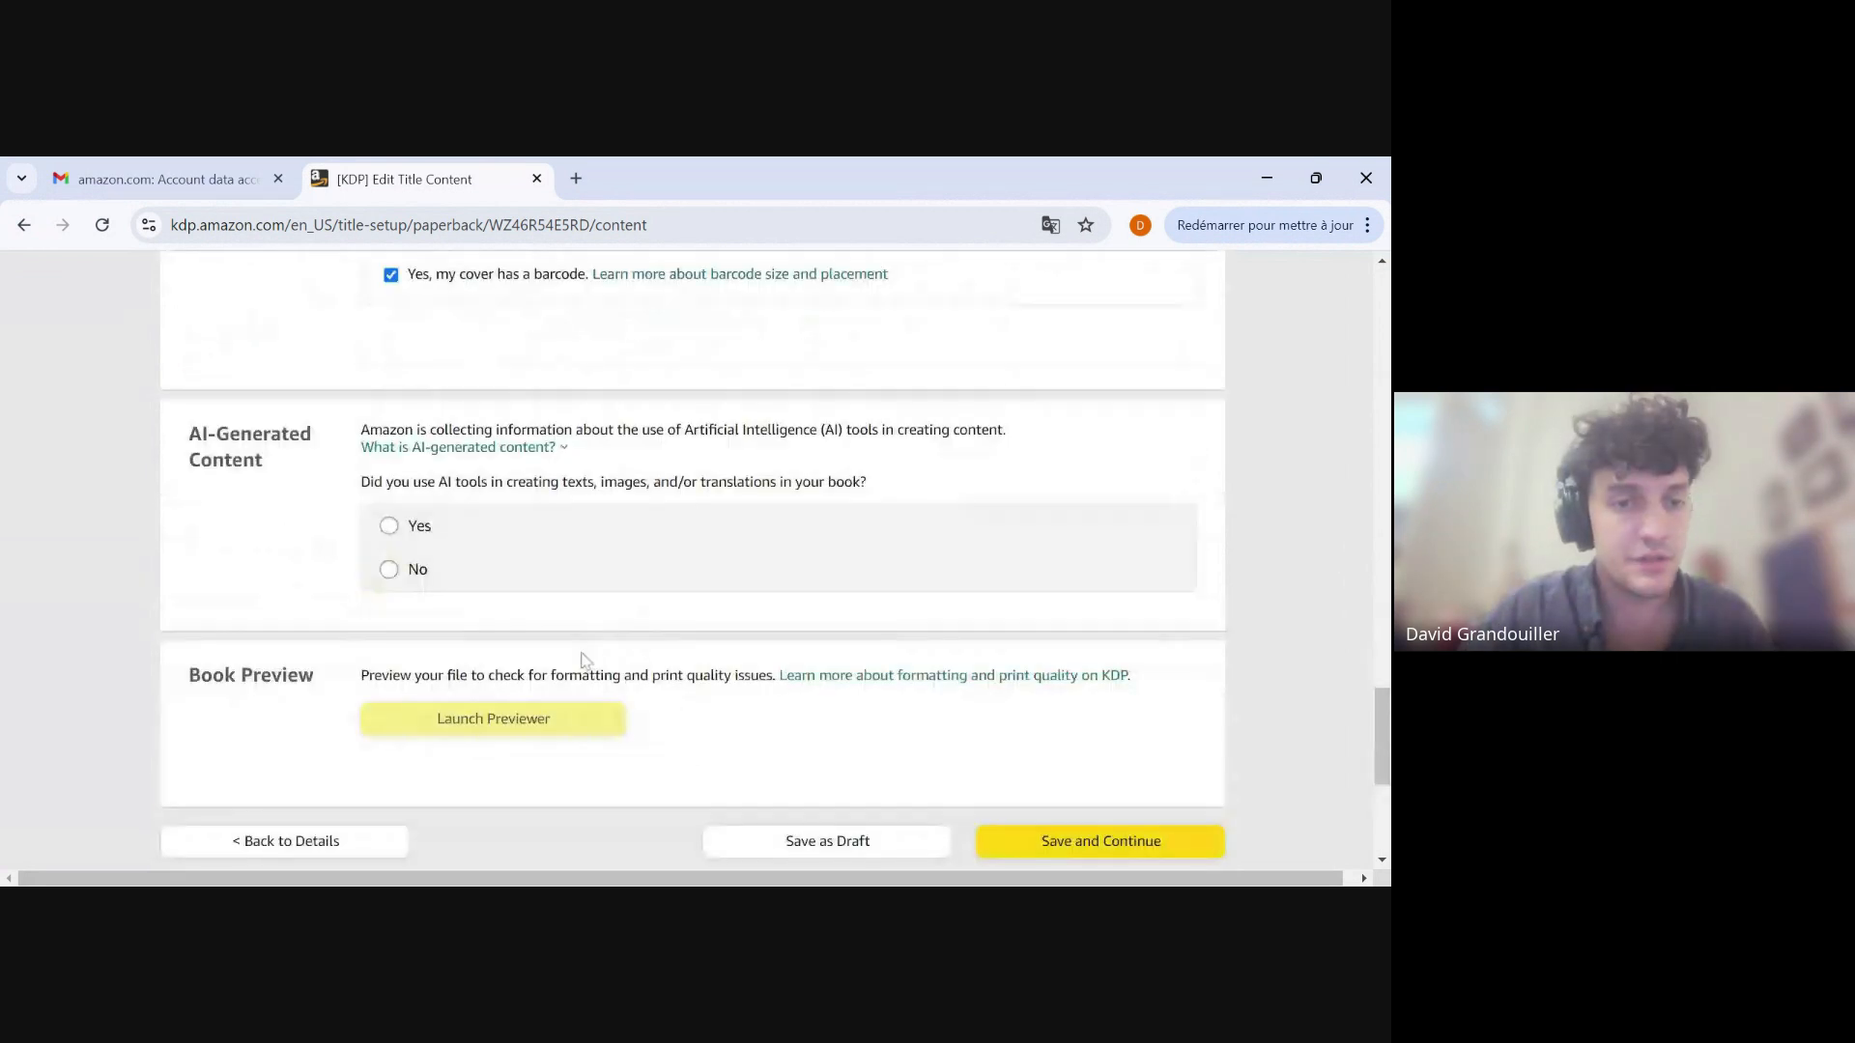
left_click(390, 570)
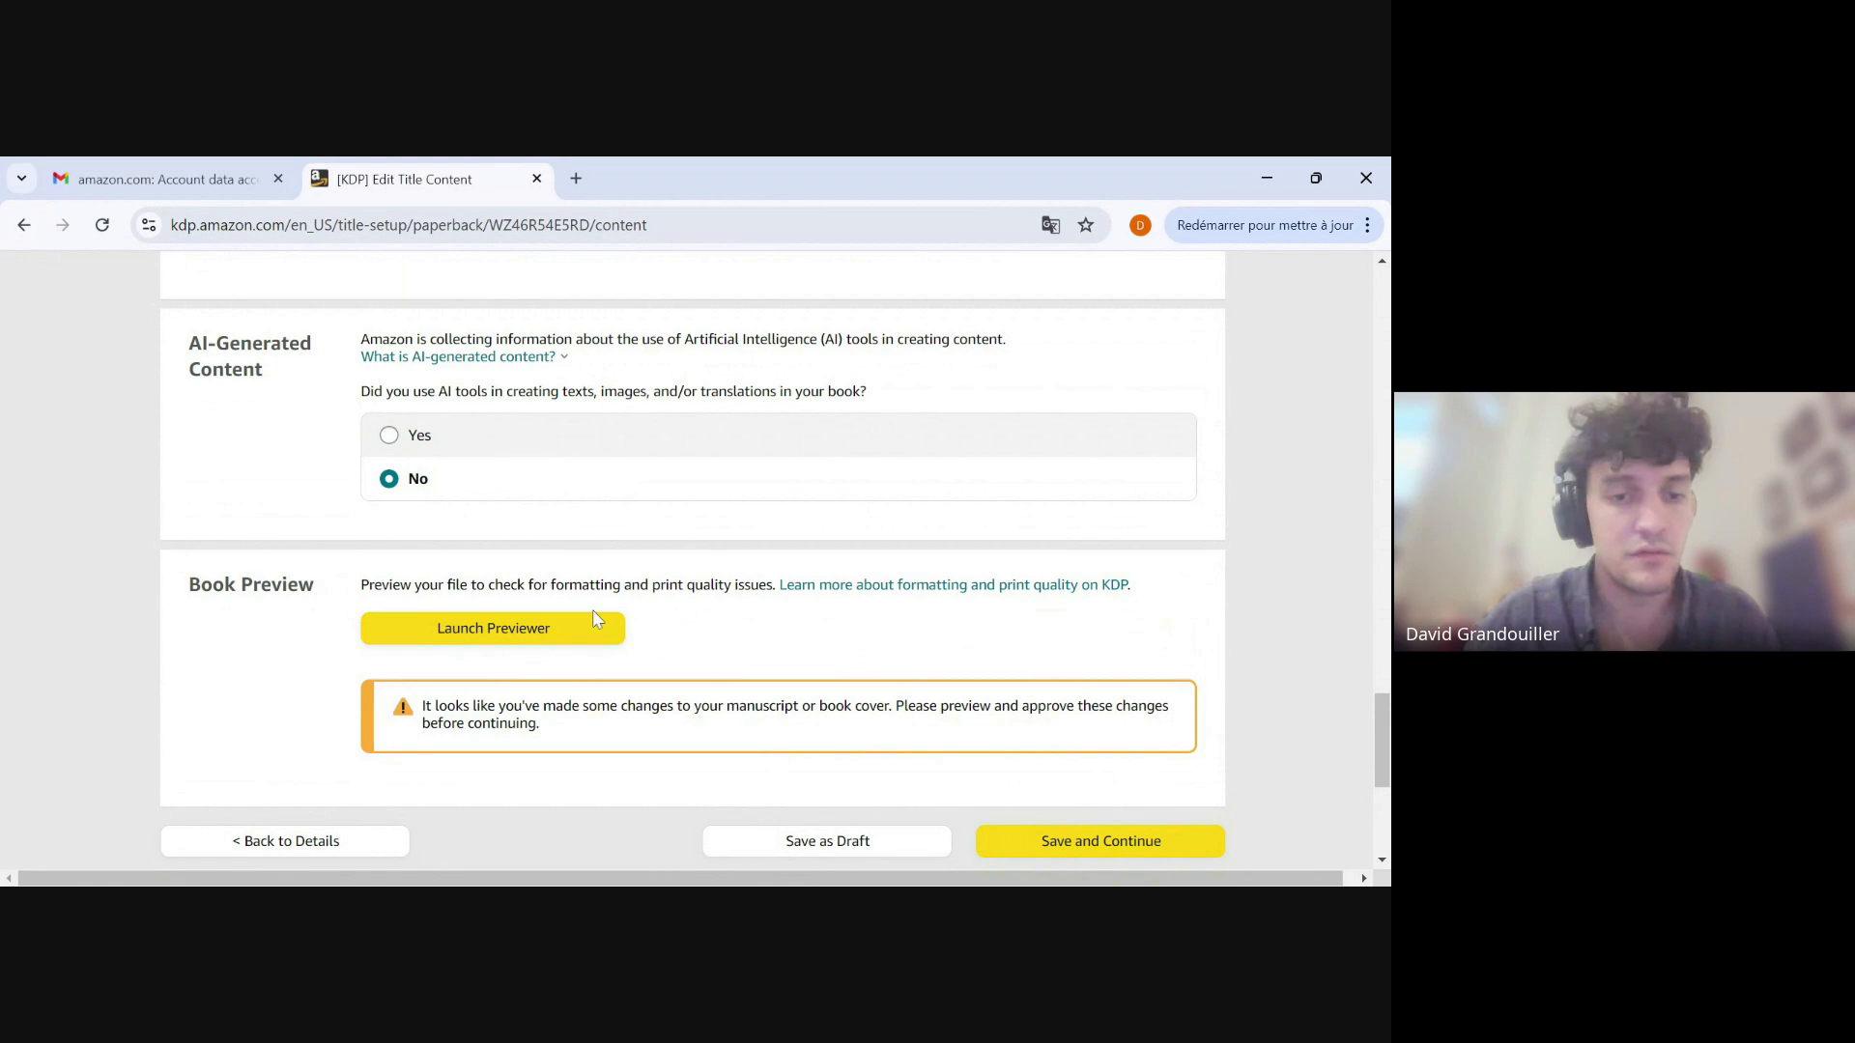
left_click(522, 638)
left_click(675, 659)
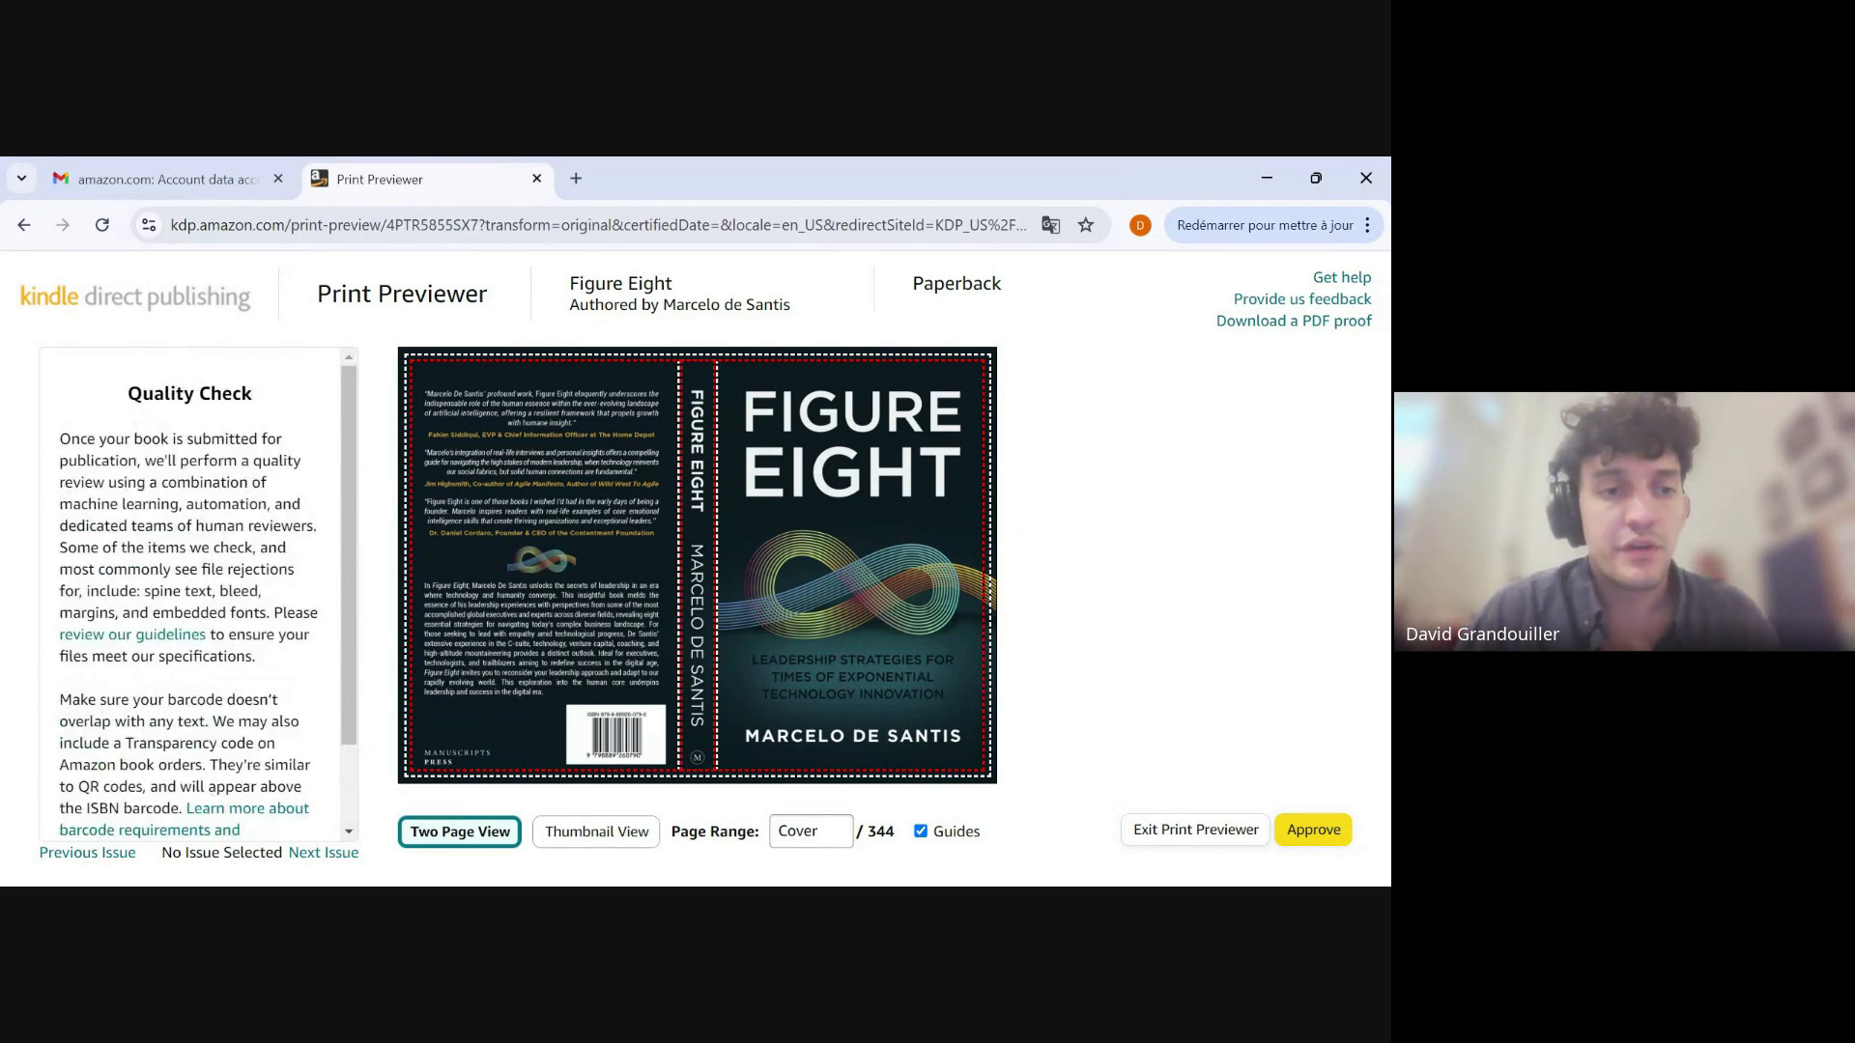
Read the quality check notes accompanying the print preview.
scroll(189, 473, "down", 2)
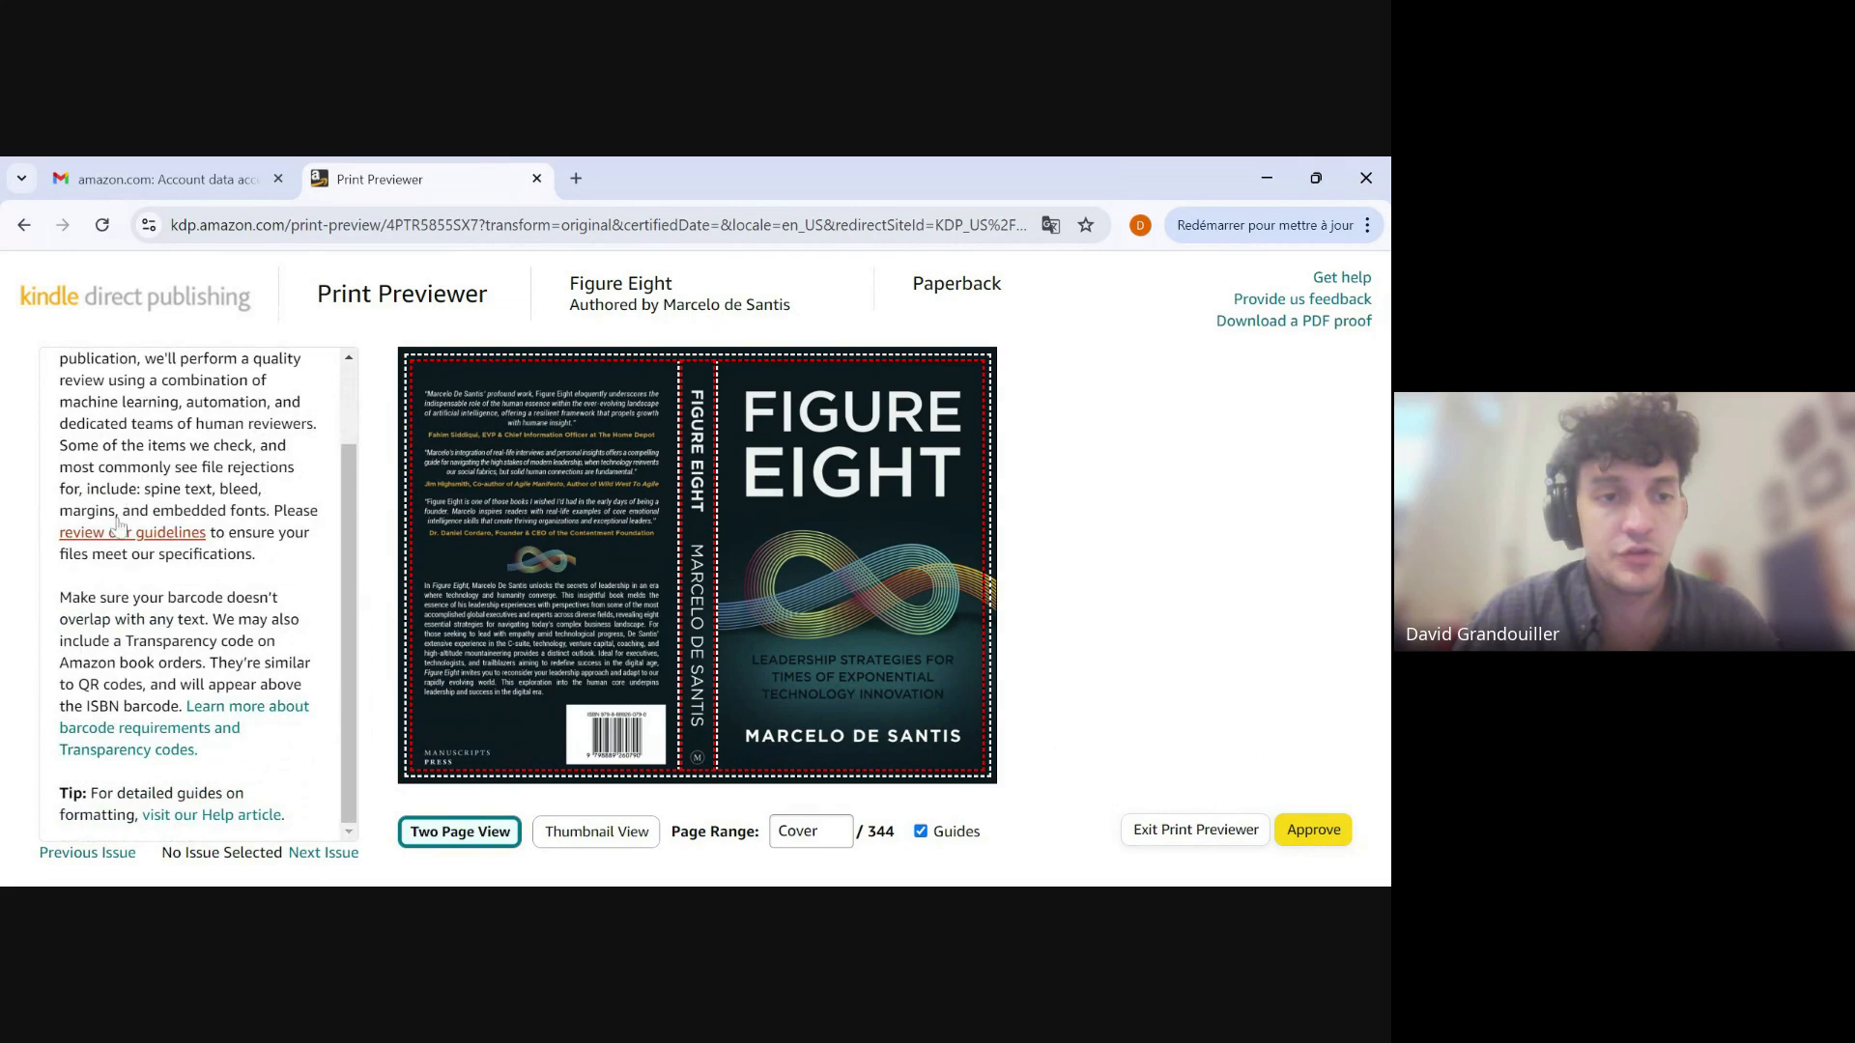
scroll(189, 474, "up", 1)
scroll(190, 590, "down", 1)
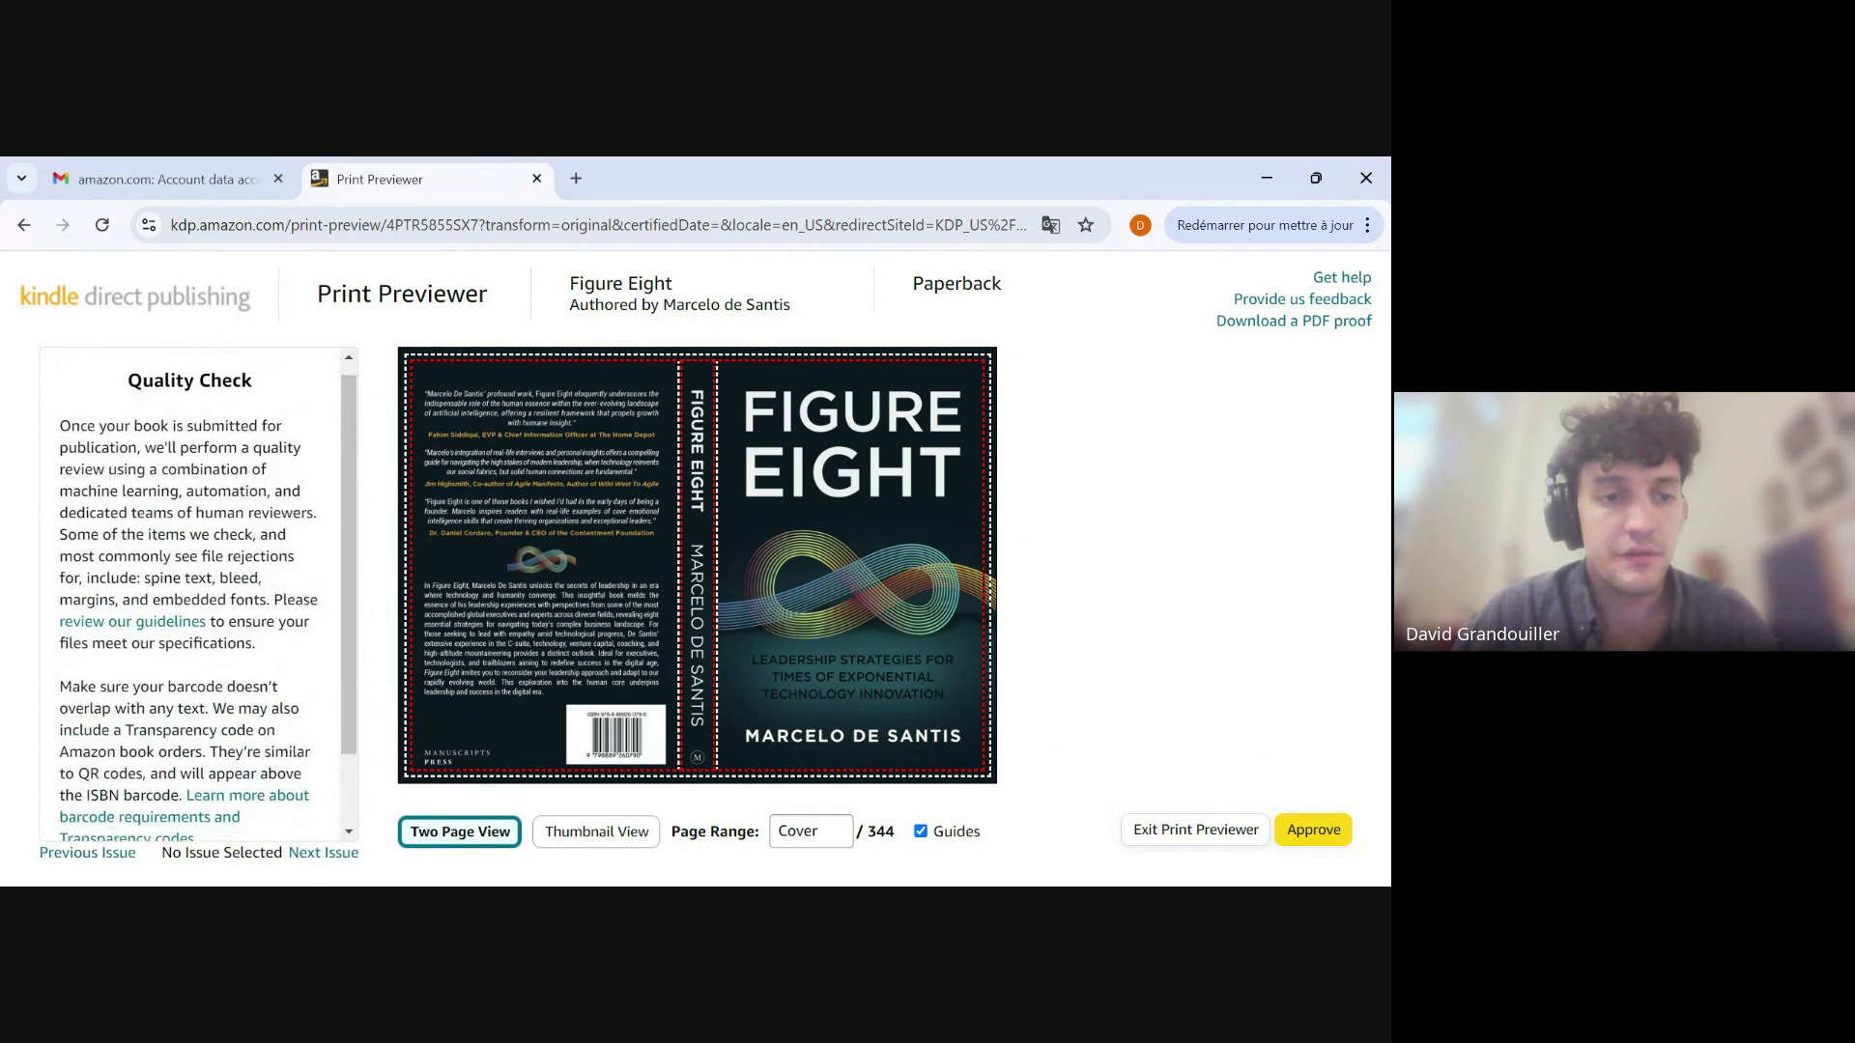
Page through the print preview from the cover to the introduction and approve the book.
mouse_move(971, 570)
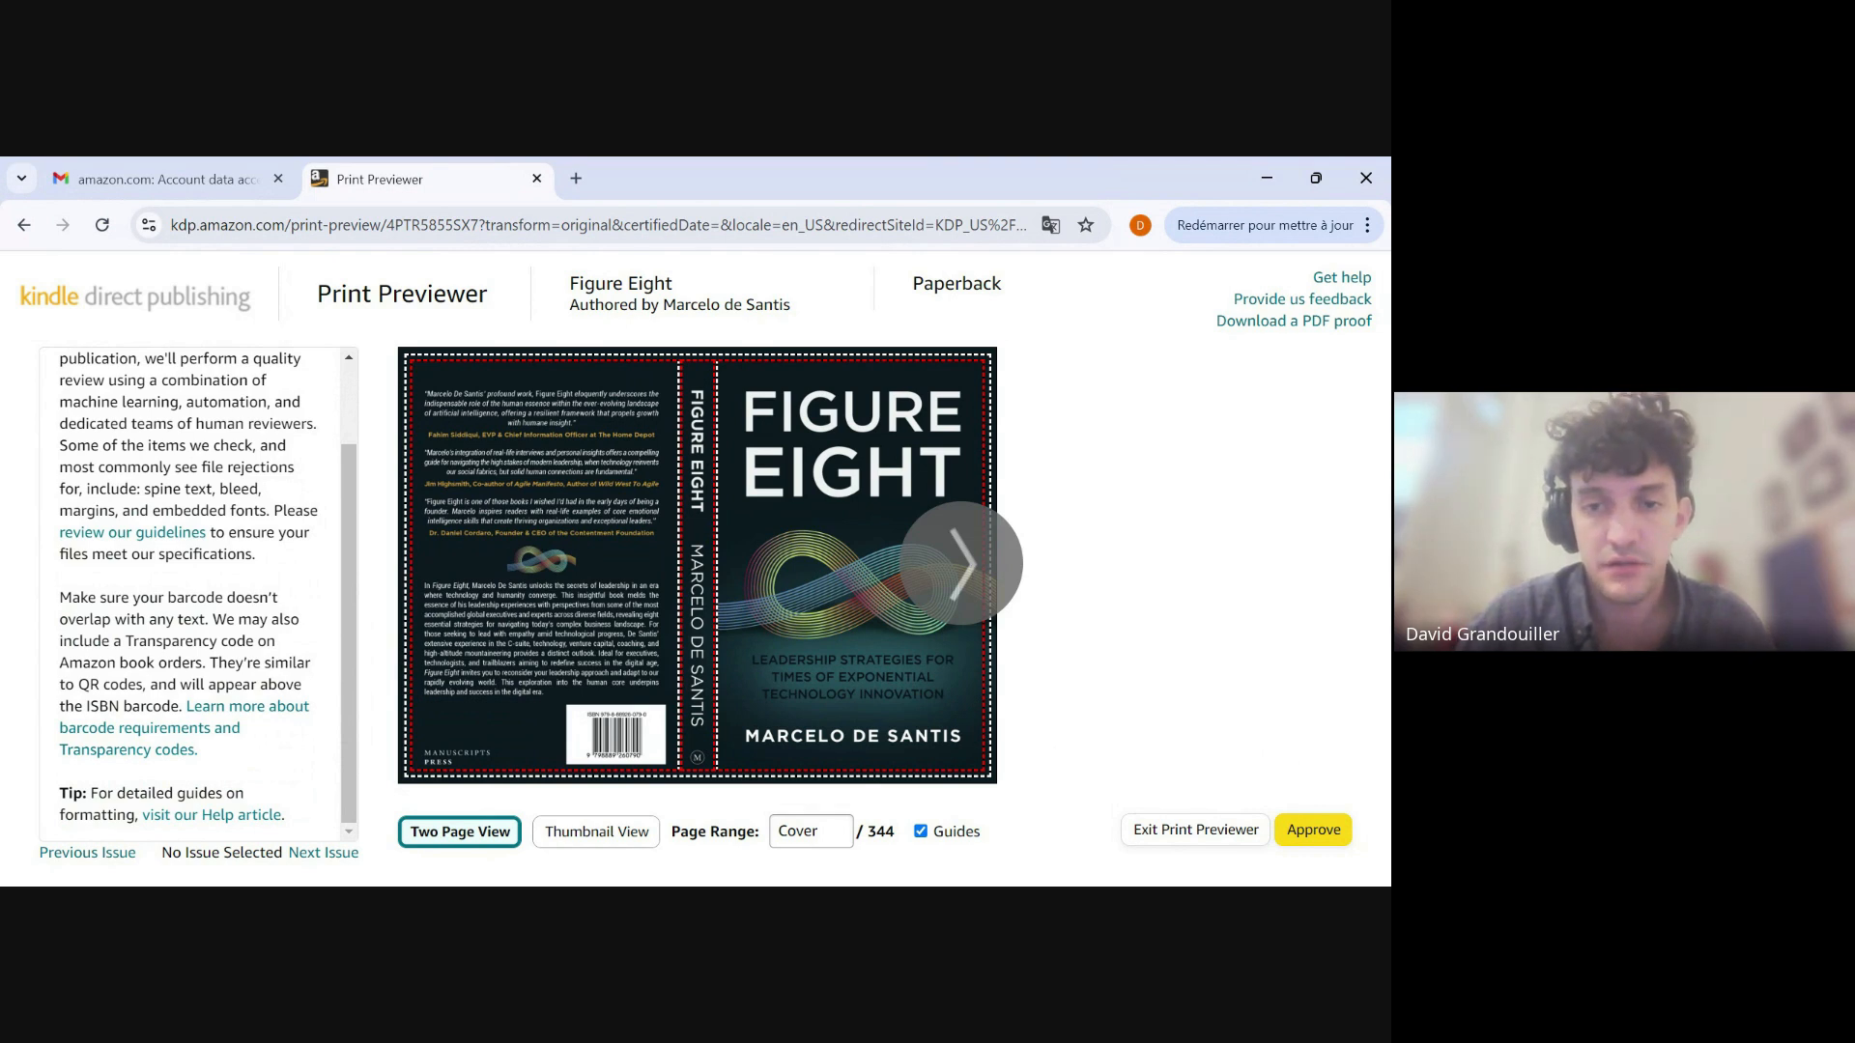
left_click(970, 568)
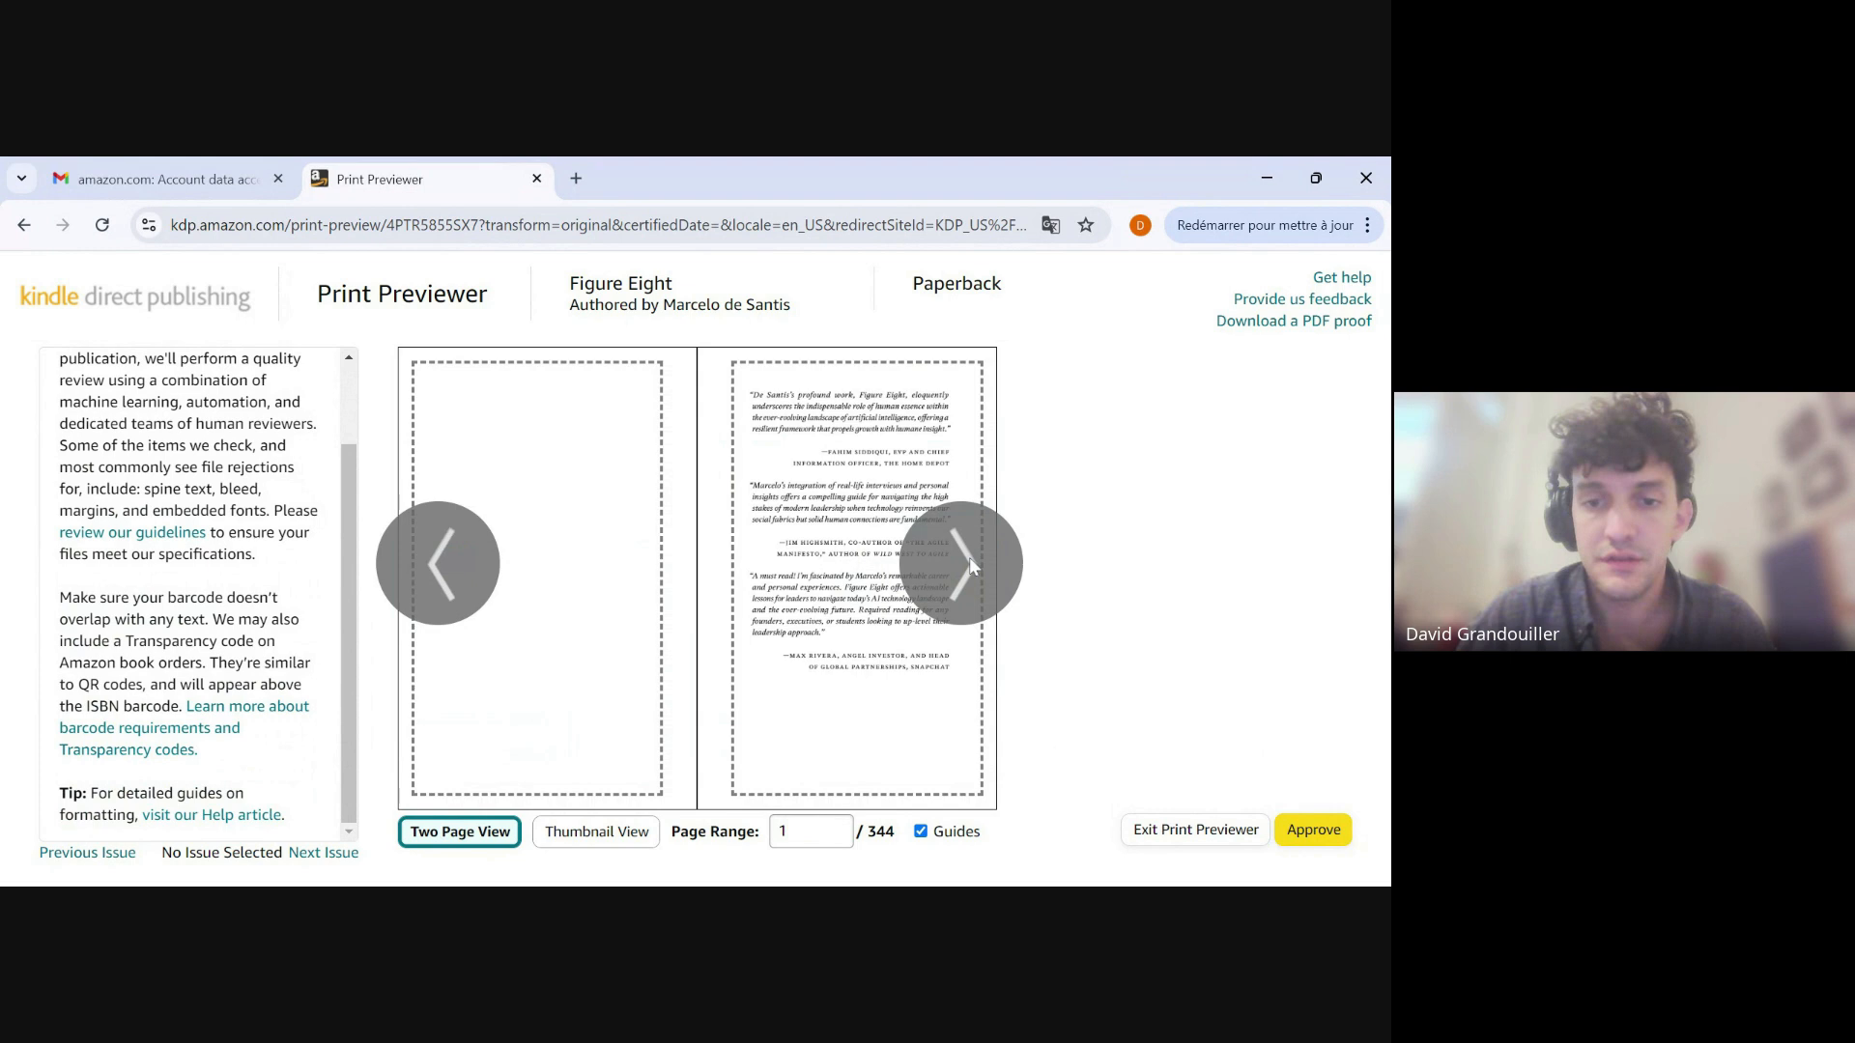
left_click(970, 568)
left_click(970, 568)
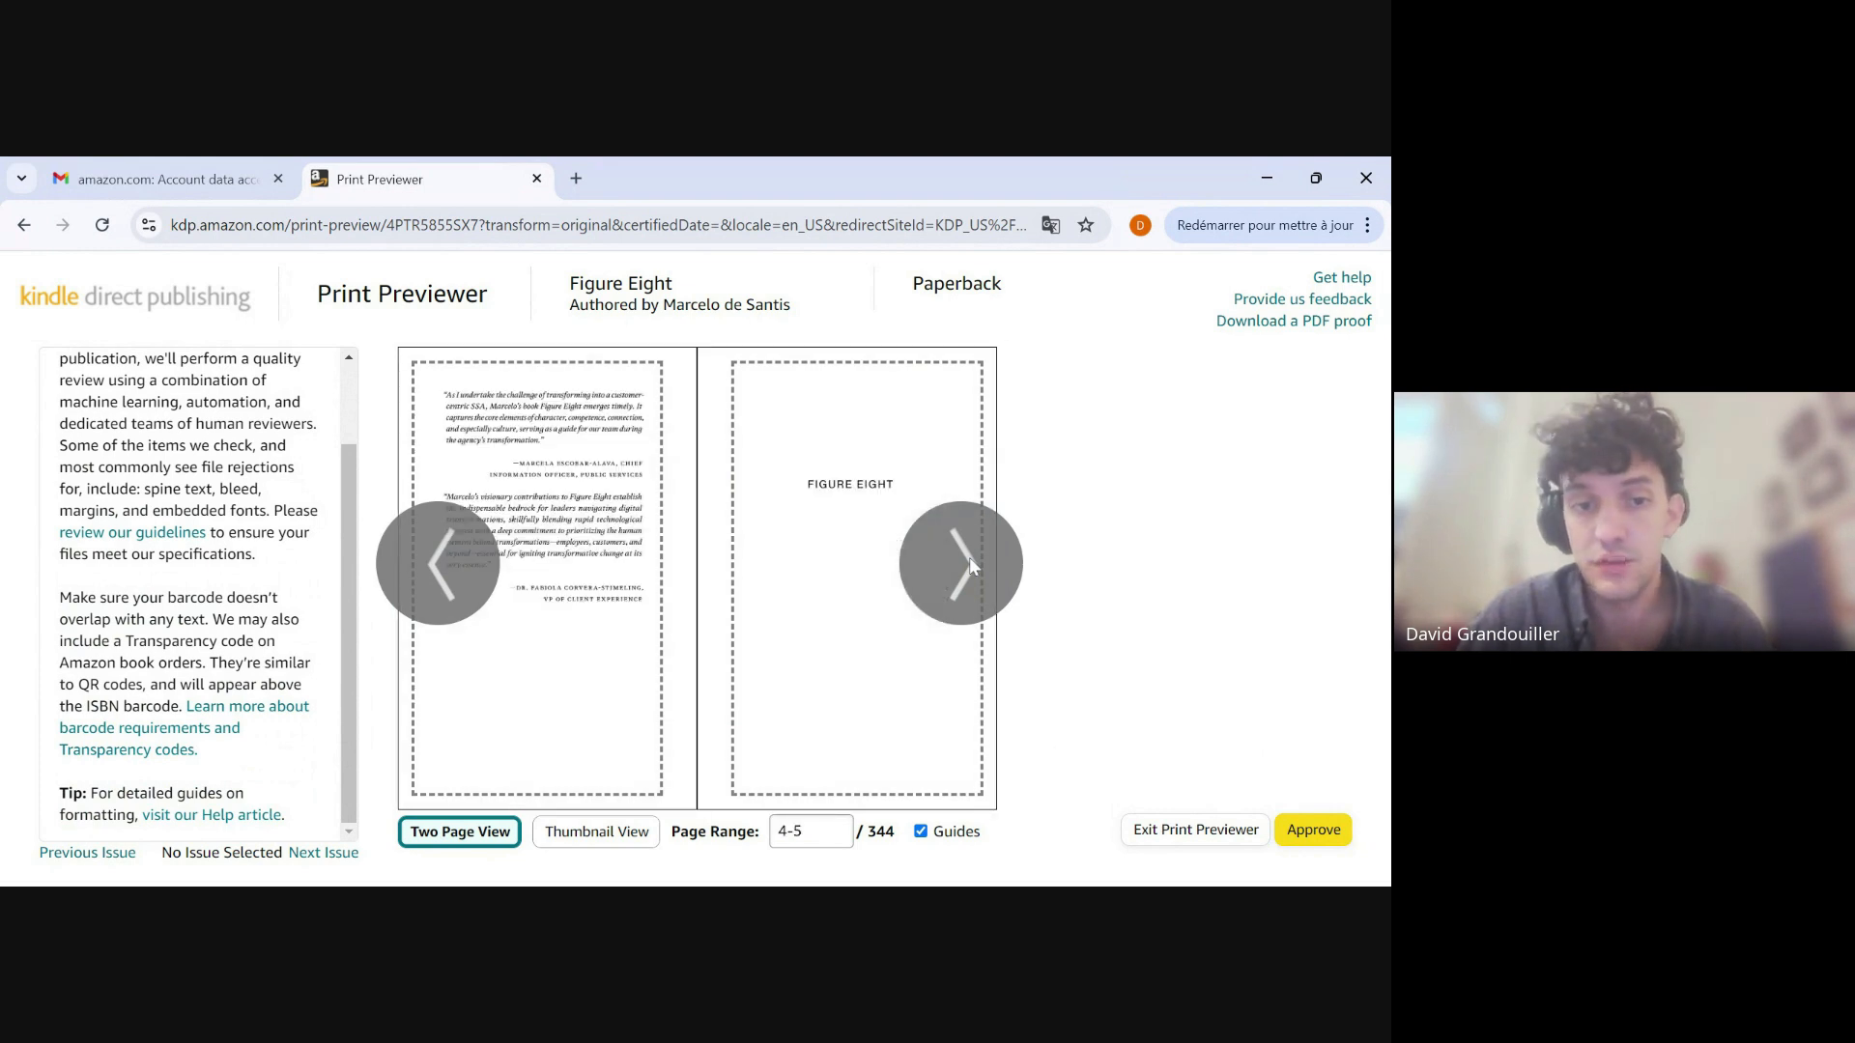
left_click(974, 569)
left_click(973, 568)
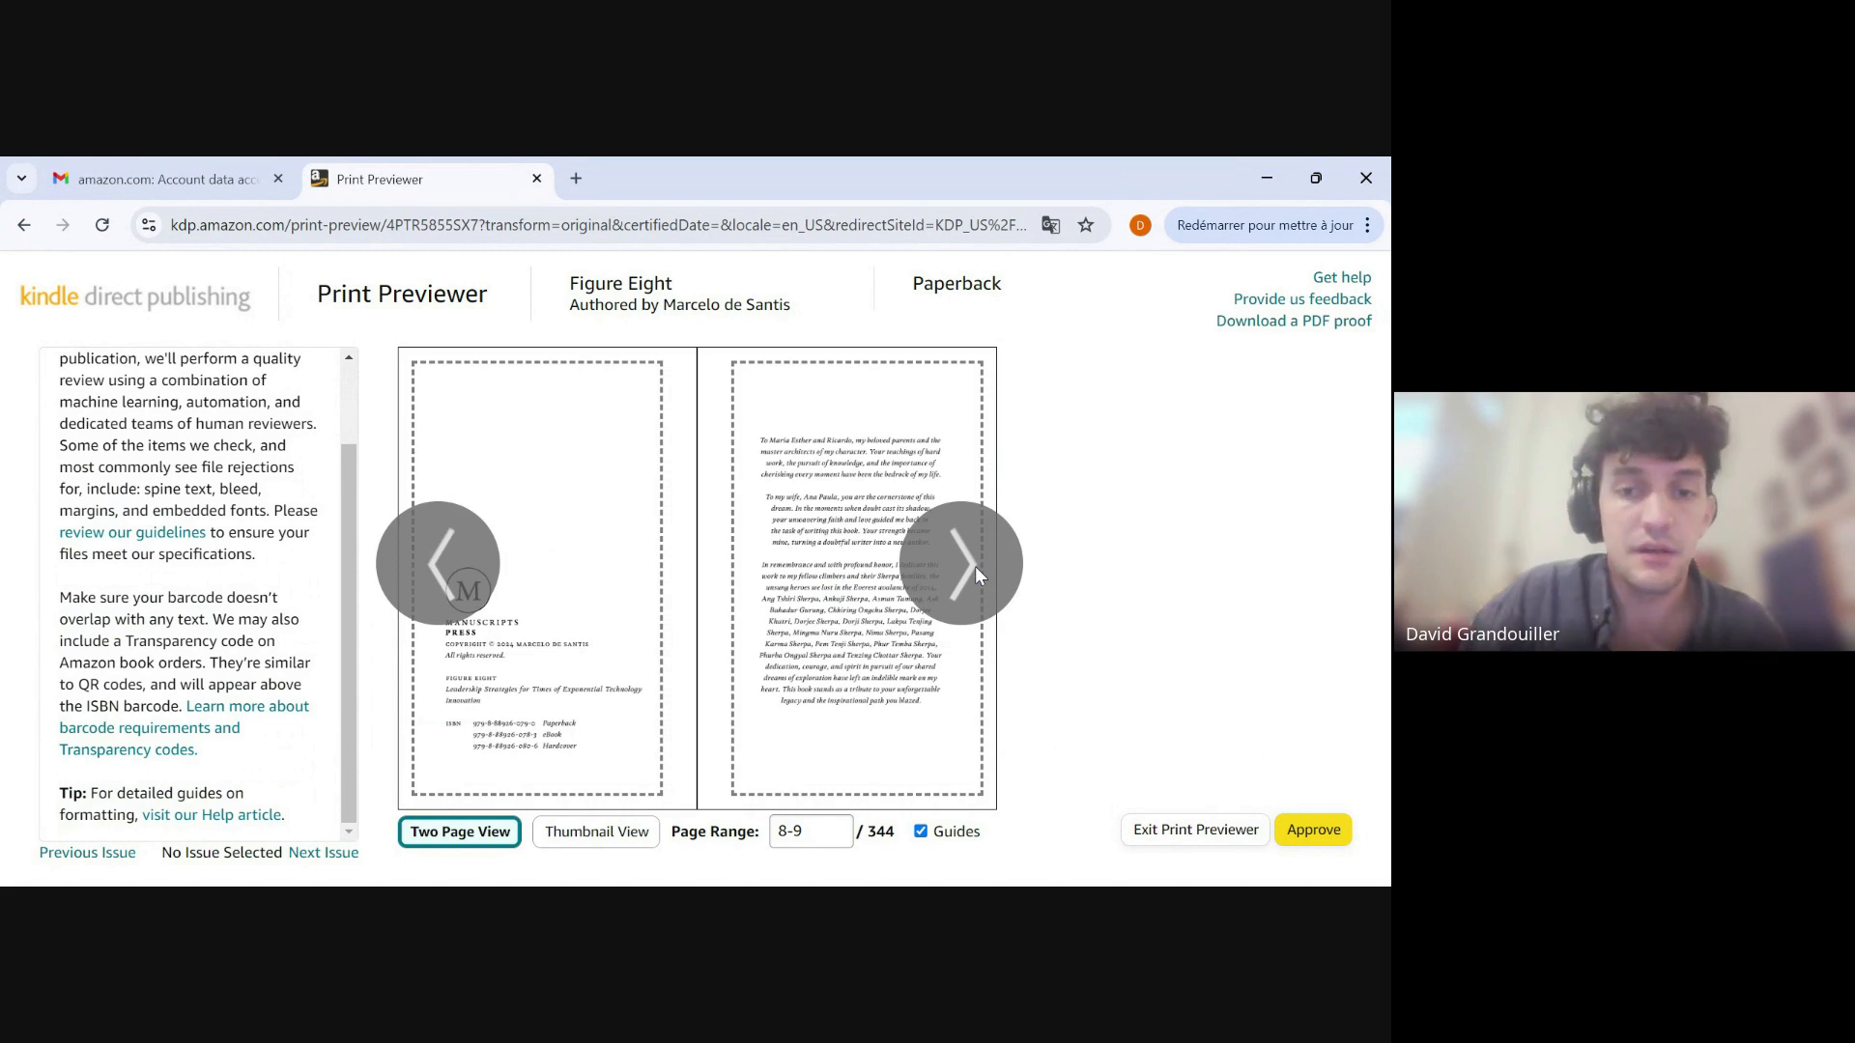
left_click(975, 567)
left_click(976, 566)
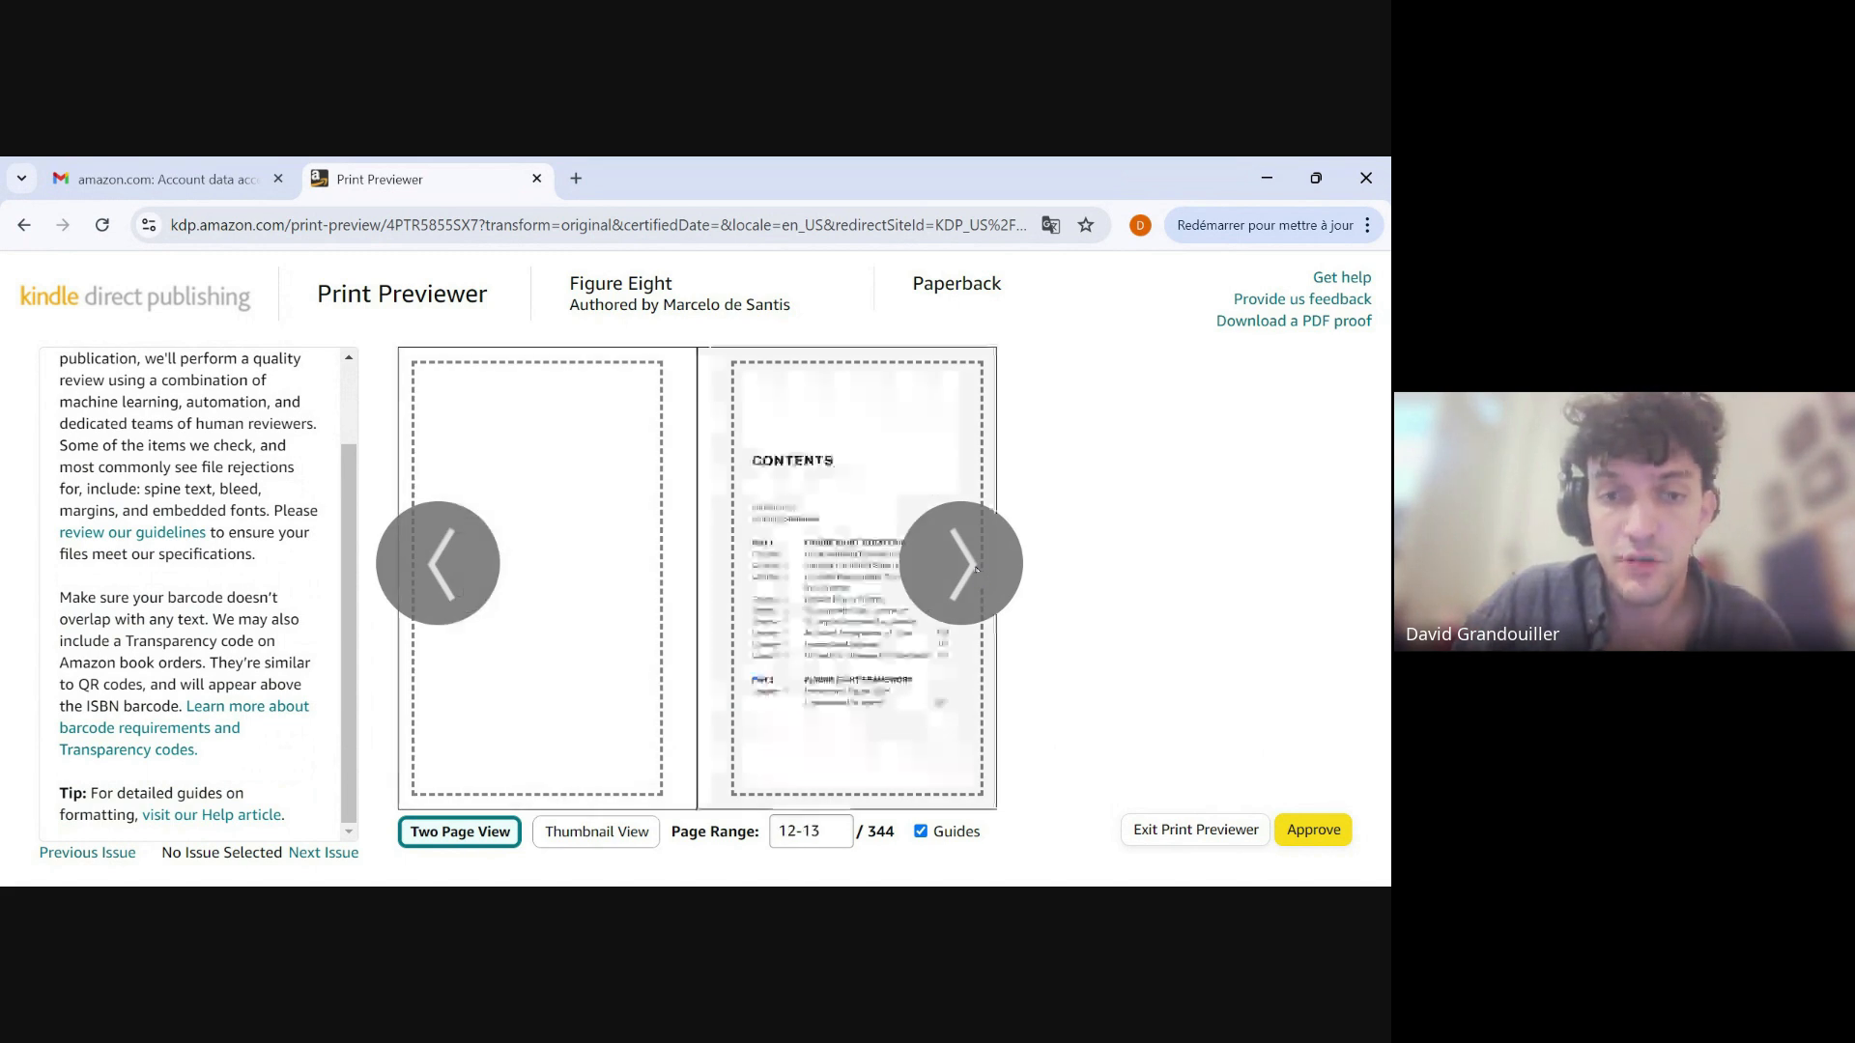
left_click(976, 570)
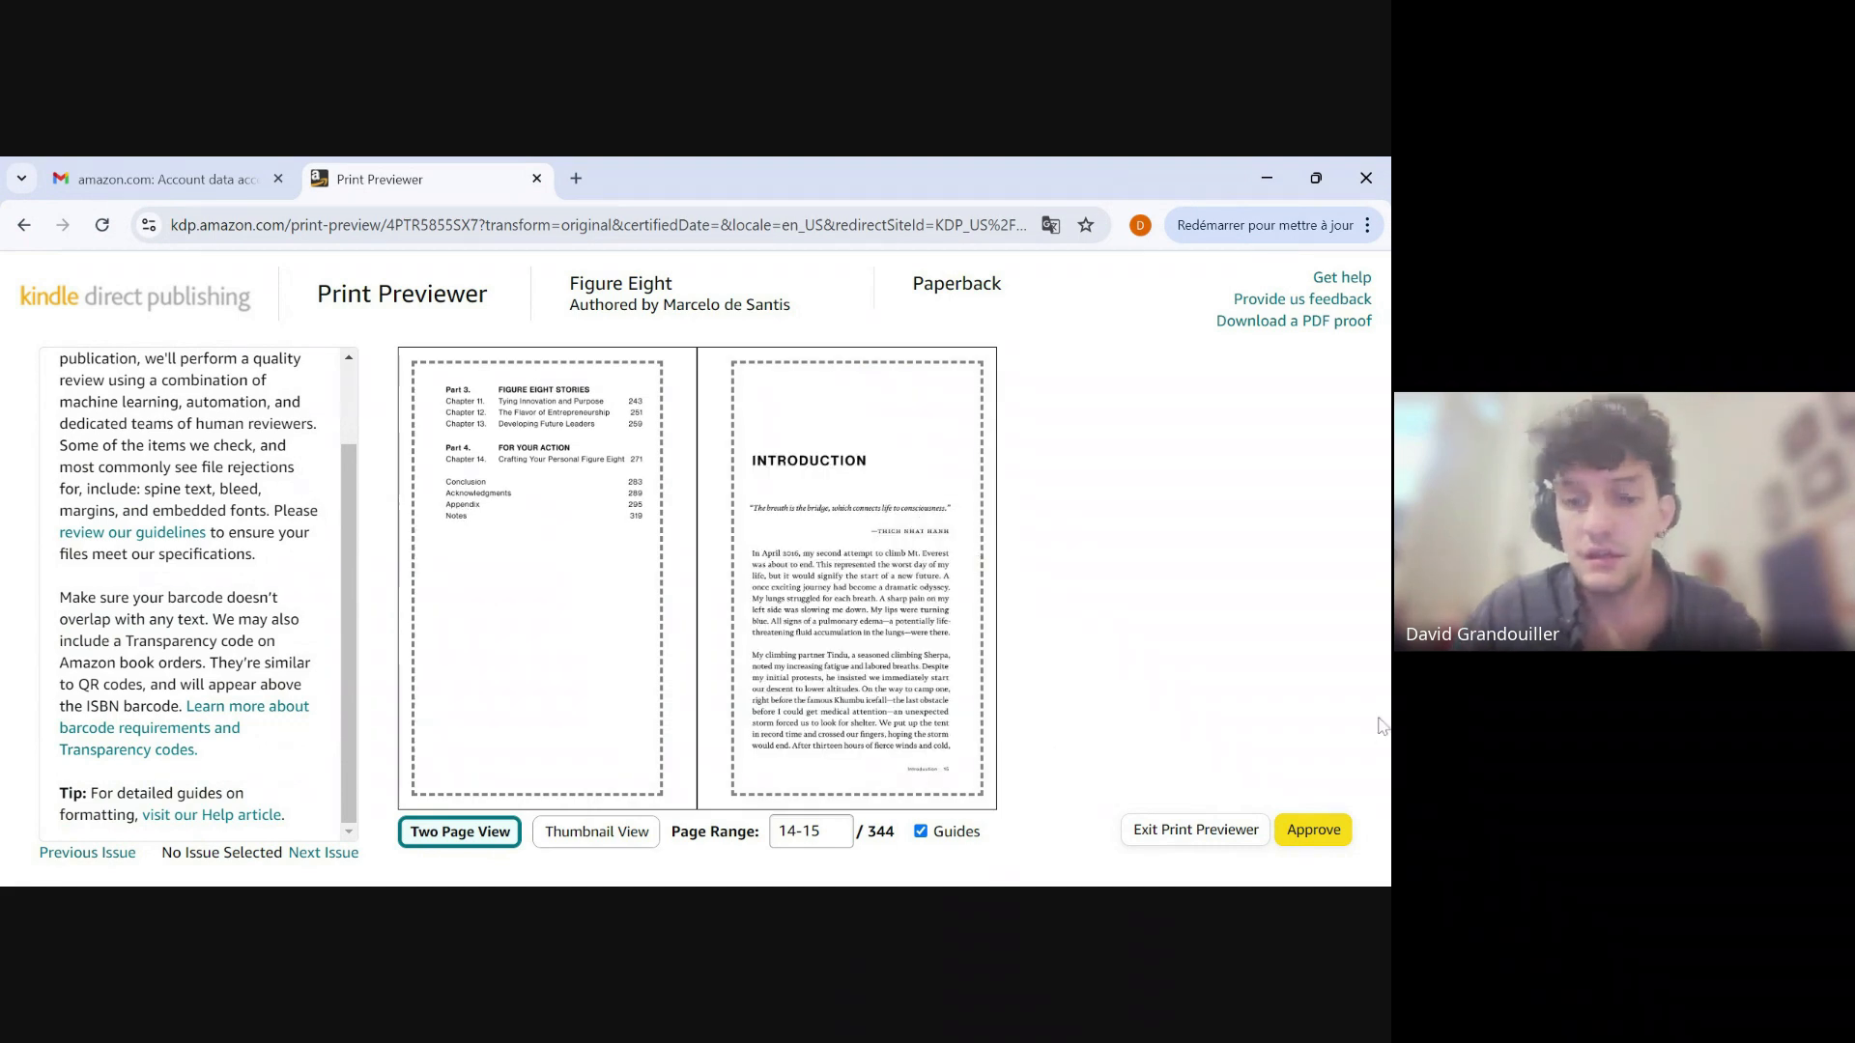
left_click(1316, 831)
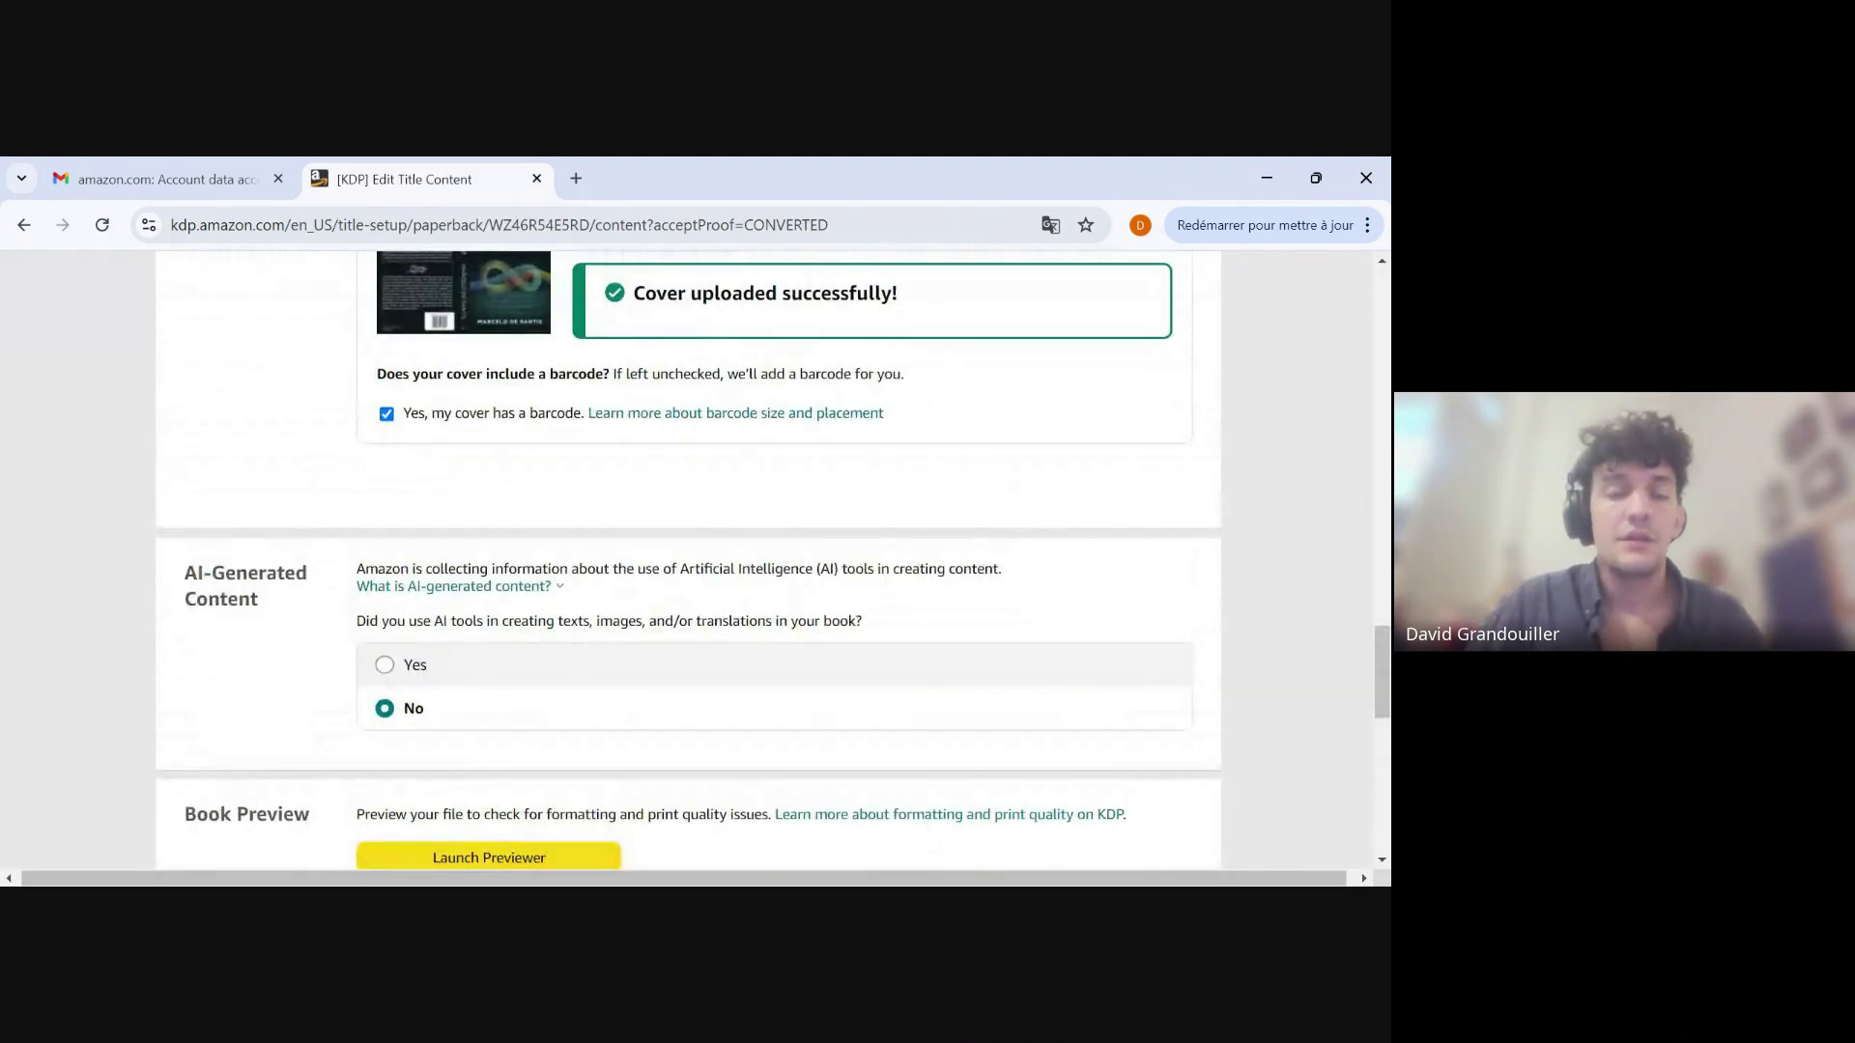
Check the print specification and printing cost summary, and save the paperback content to continue to pricing.
scroll(952, 663, "down", 8)
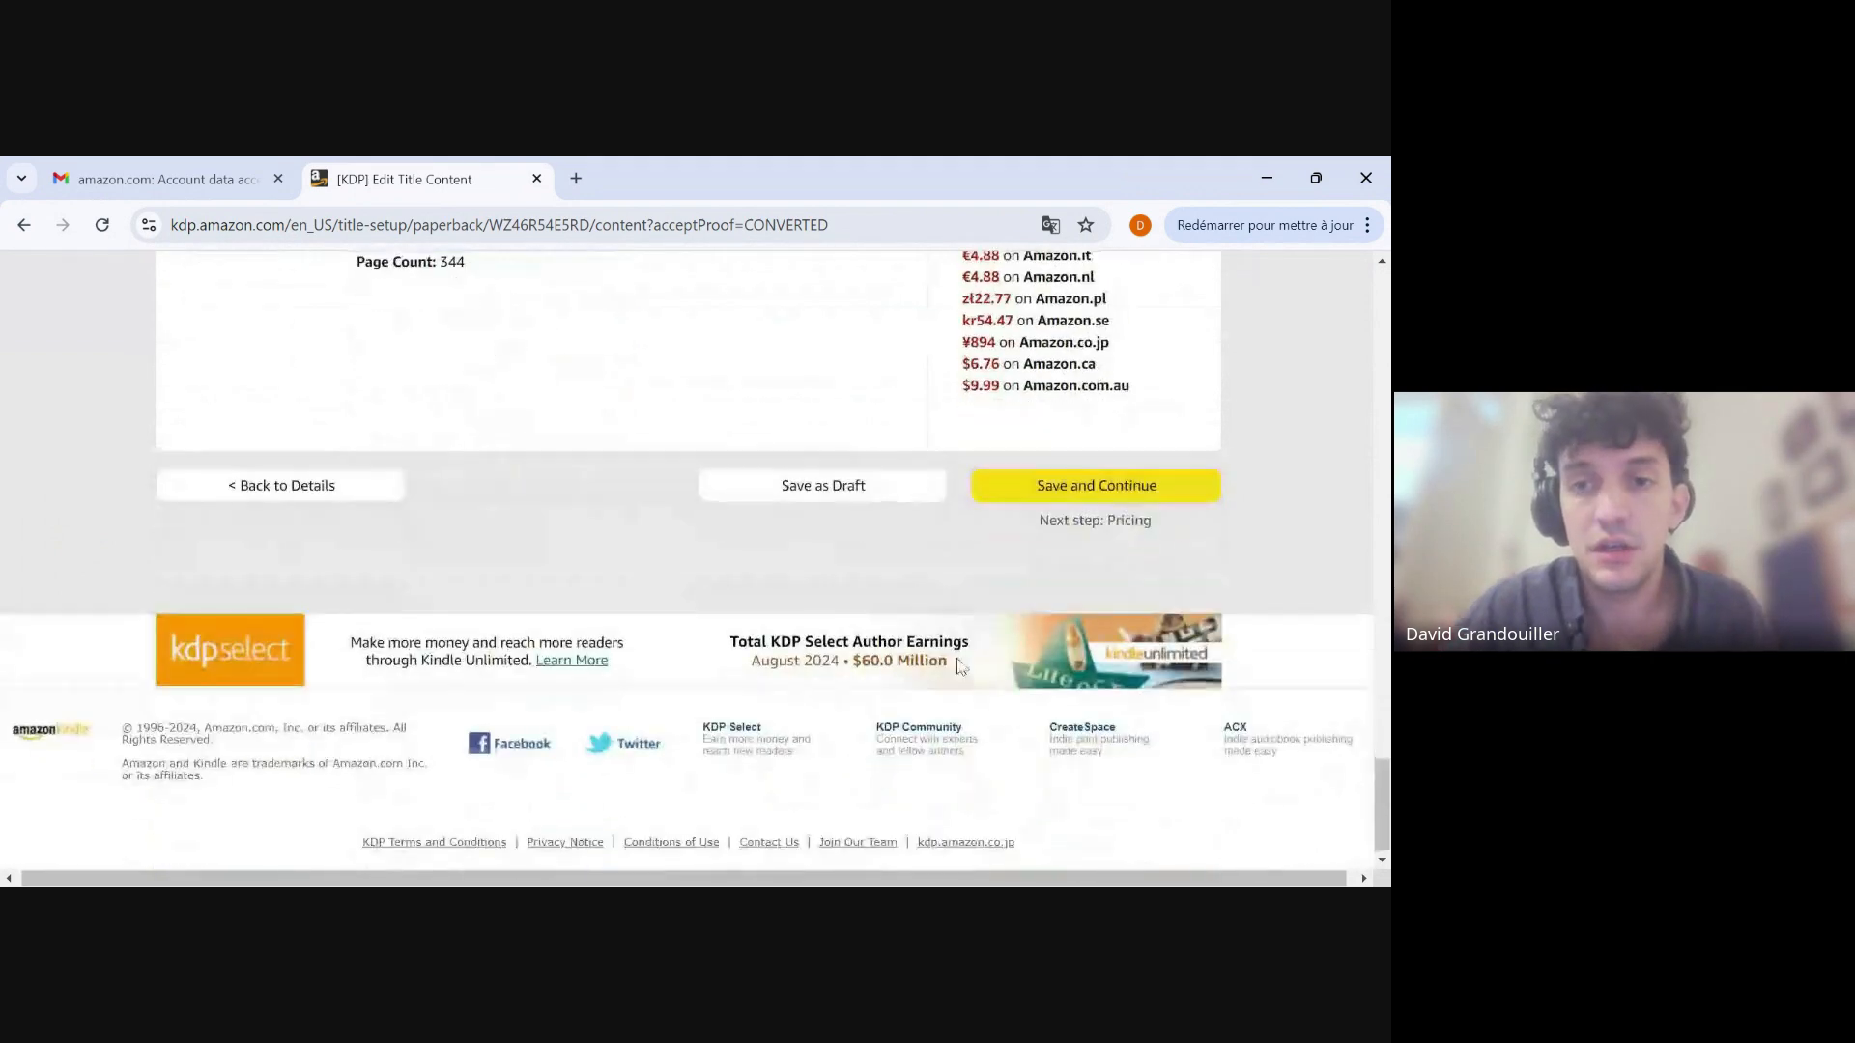
scroll(960, 664, "up", 3)
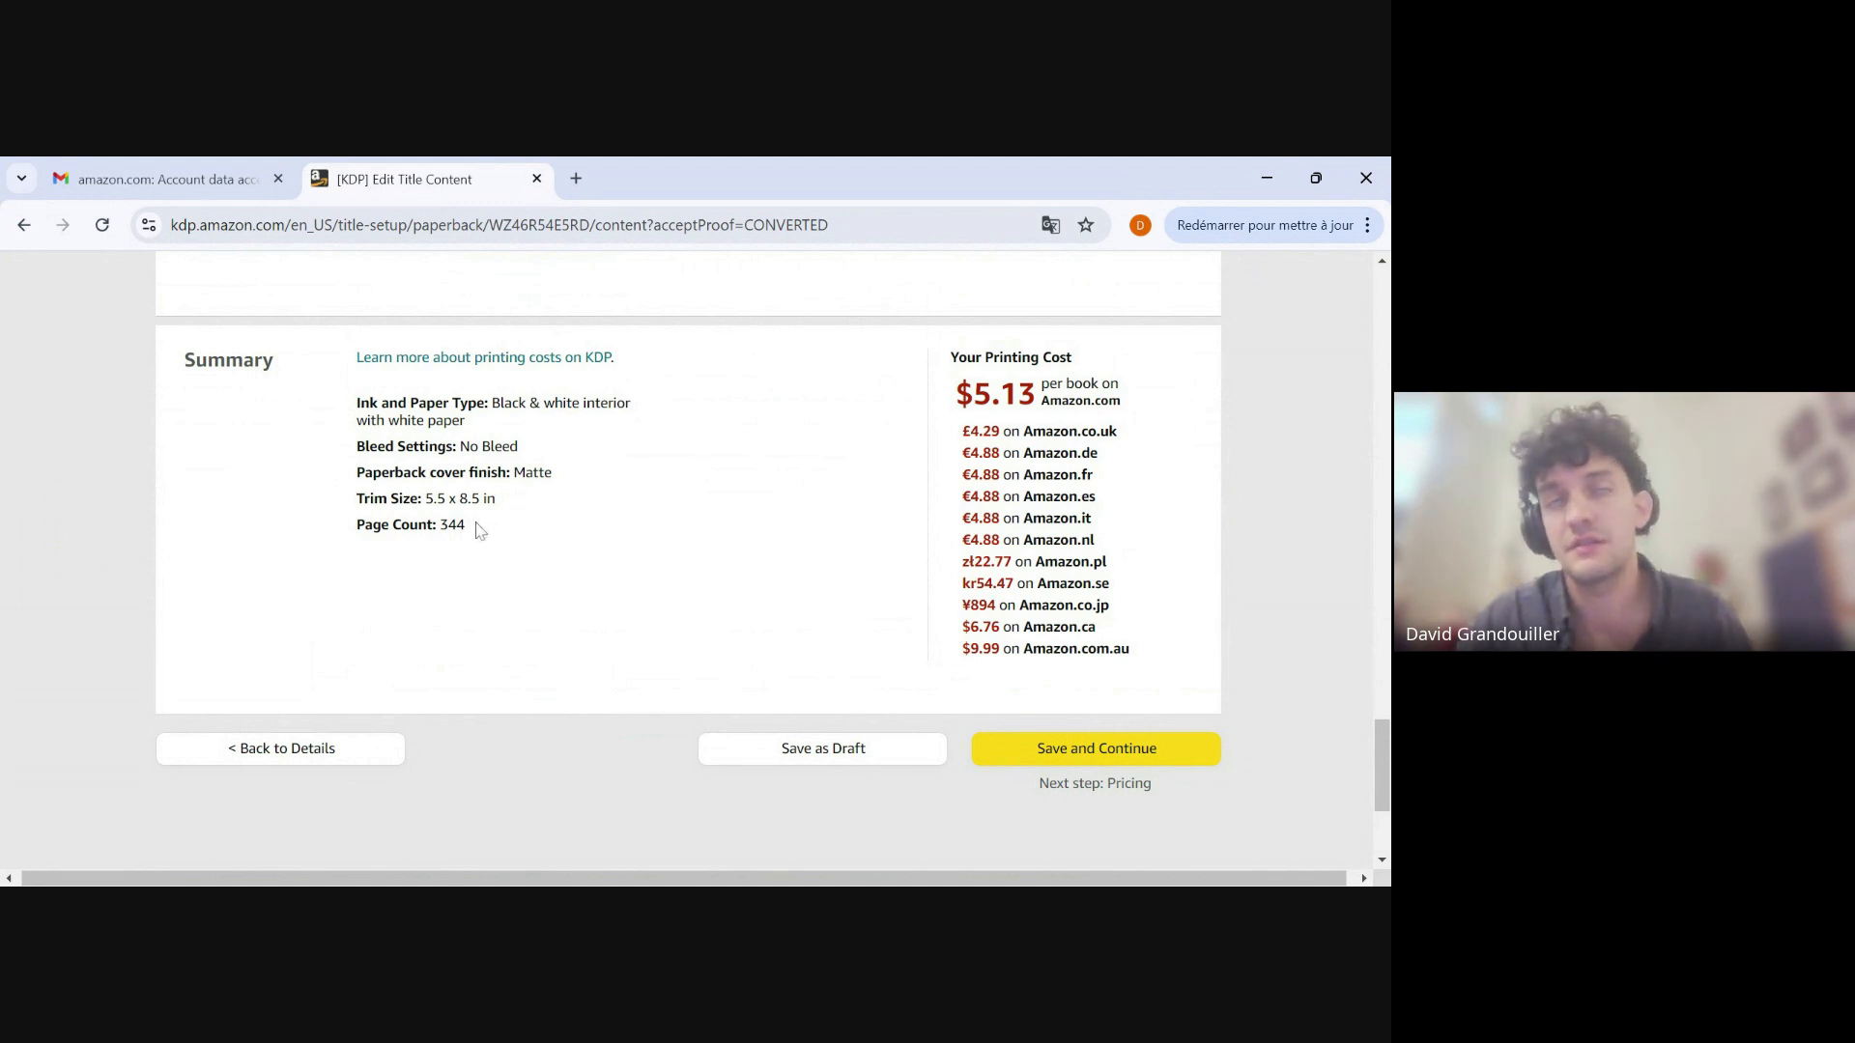
left_click(1109, 756)
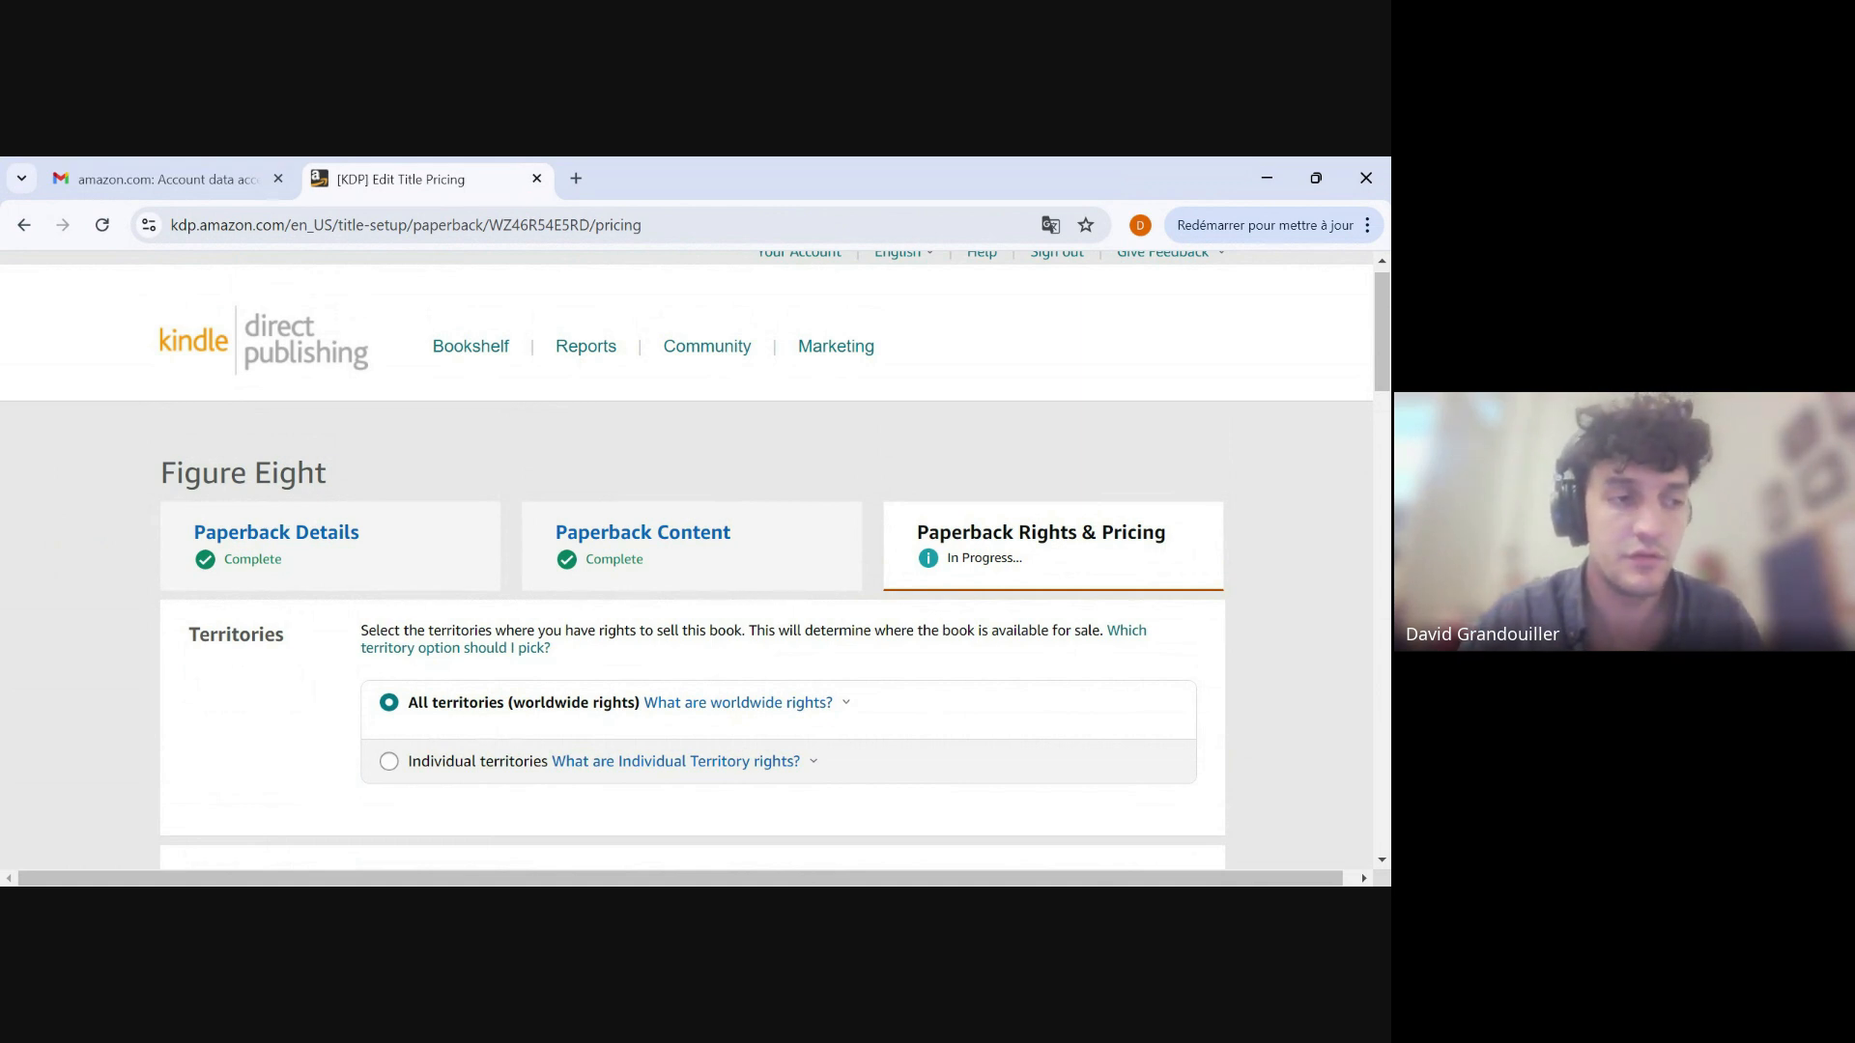
Review the territories, primary marketplace, pricing, terms and book proof sections of the paperback's rights and pricing.
scroll(360, 575, "down", 2)
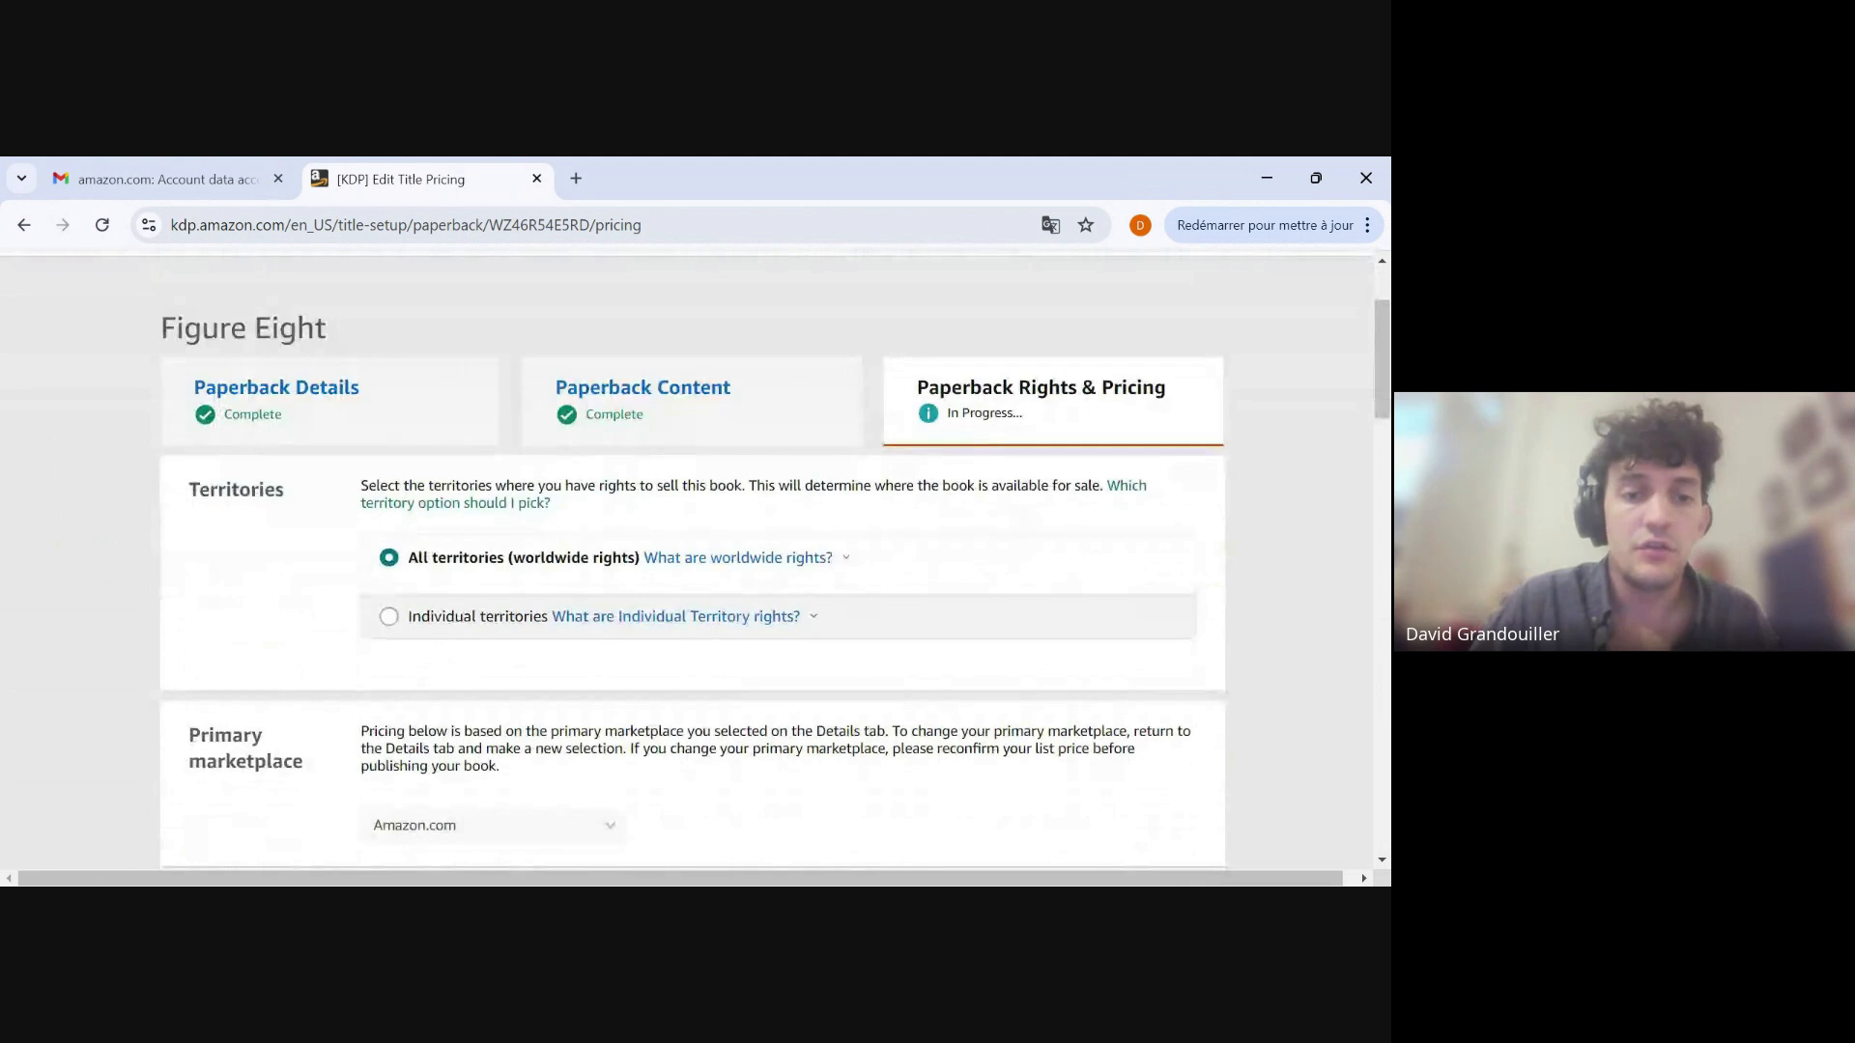
scroll(340, 578, "down", 2)
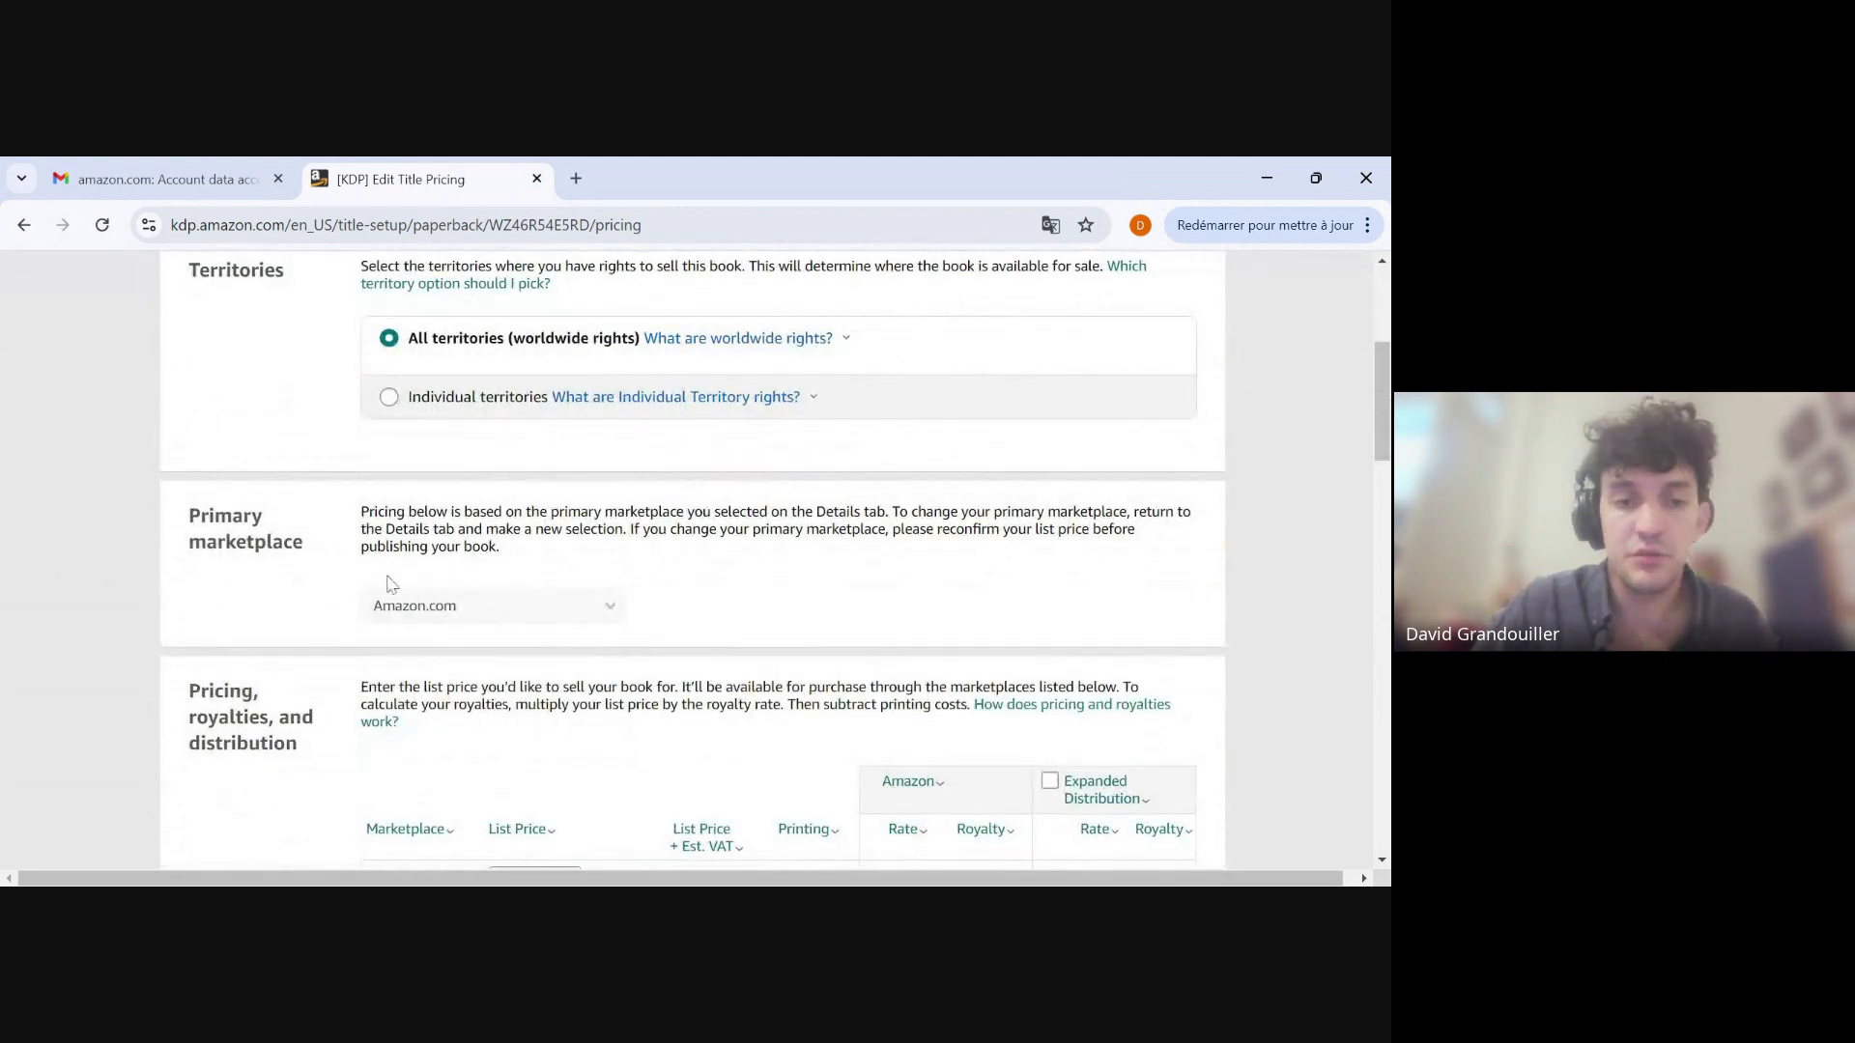
scroll(387, 580, "down", 1)
scroll(326, 666, "down", 1)
scroll(325, 666, "down", 2)
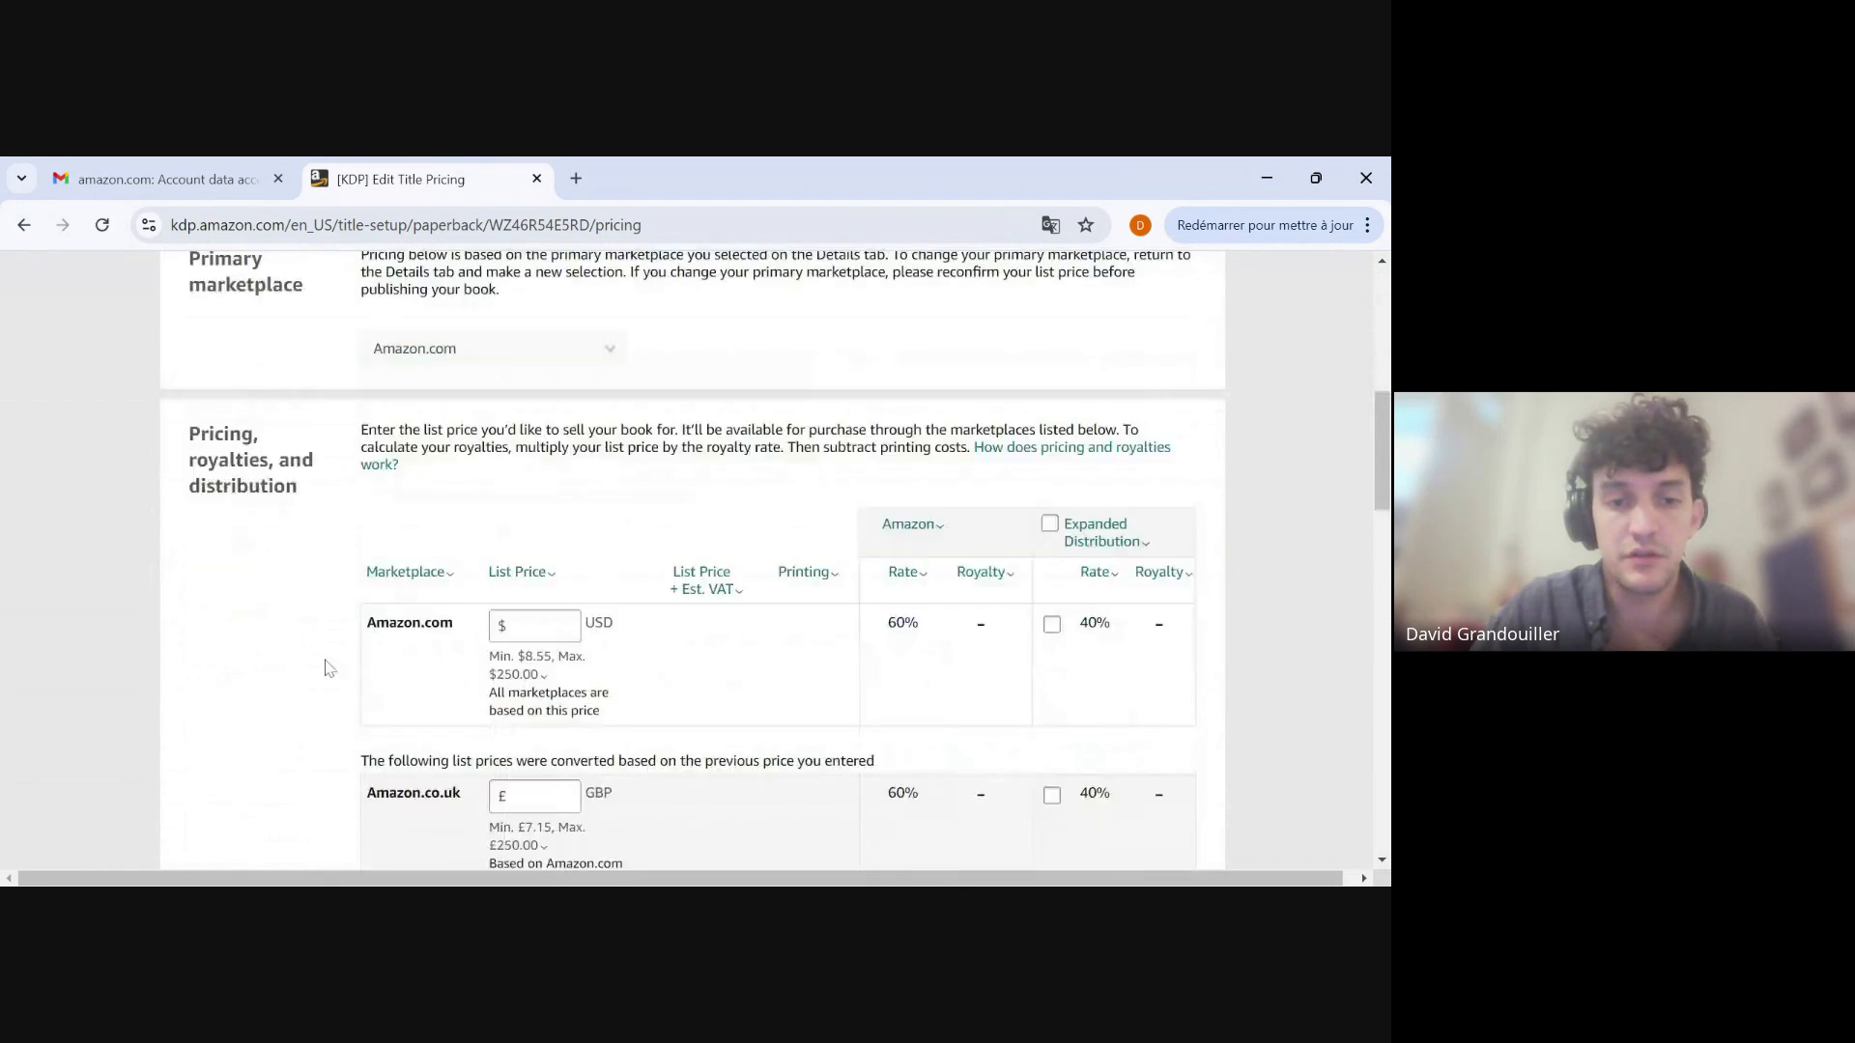
scroll(283, 696, "down", 8)
scroll(283, 692, "down", 5)
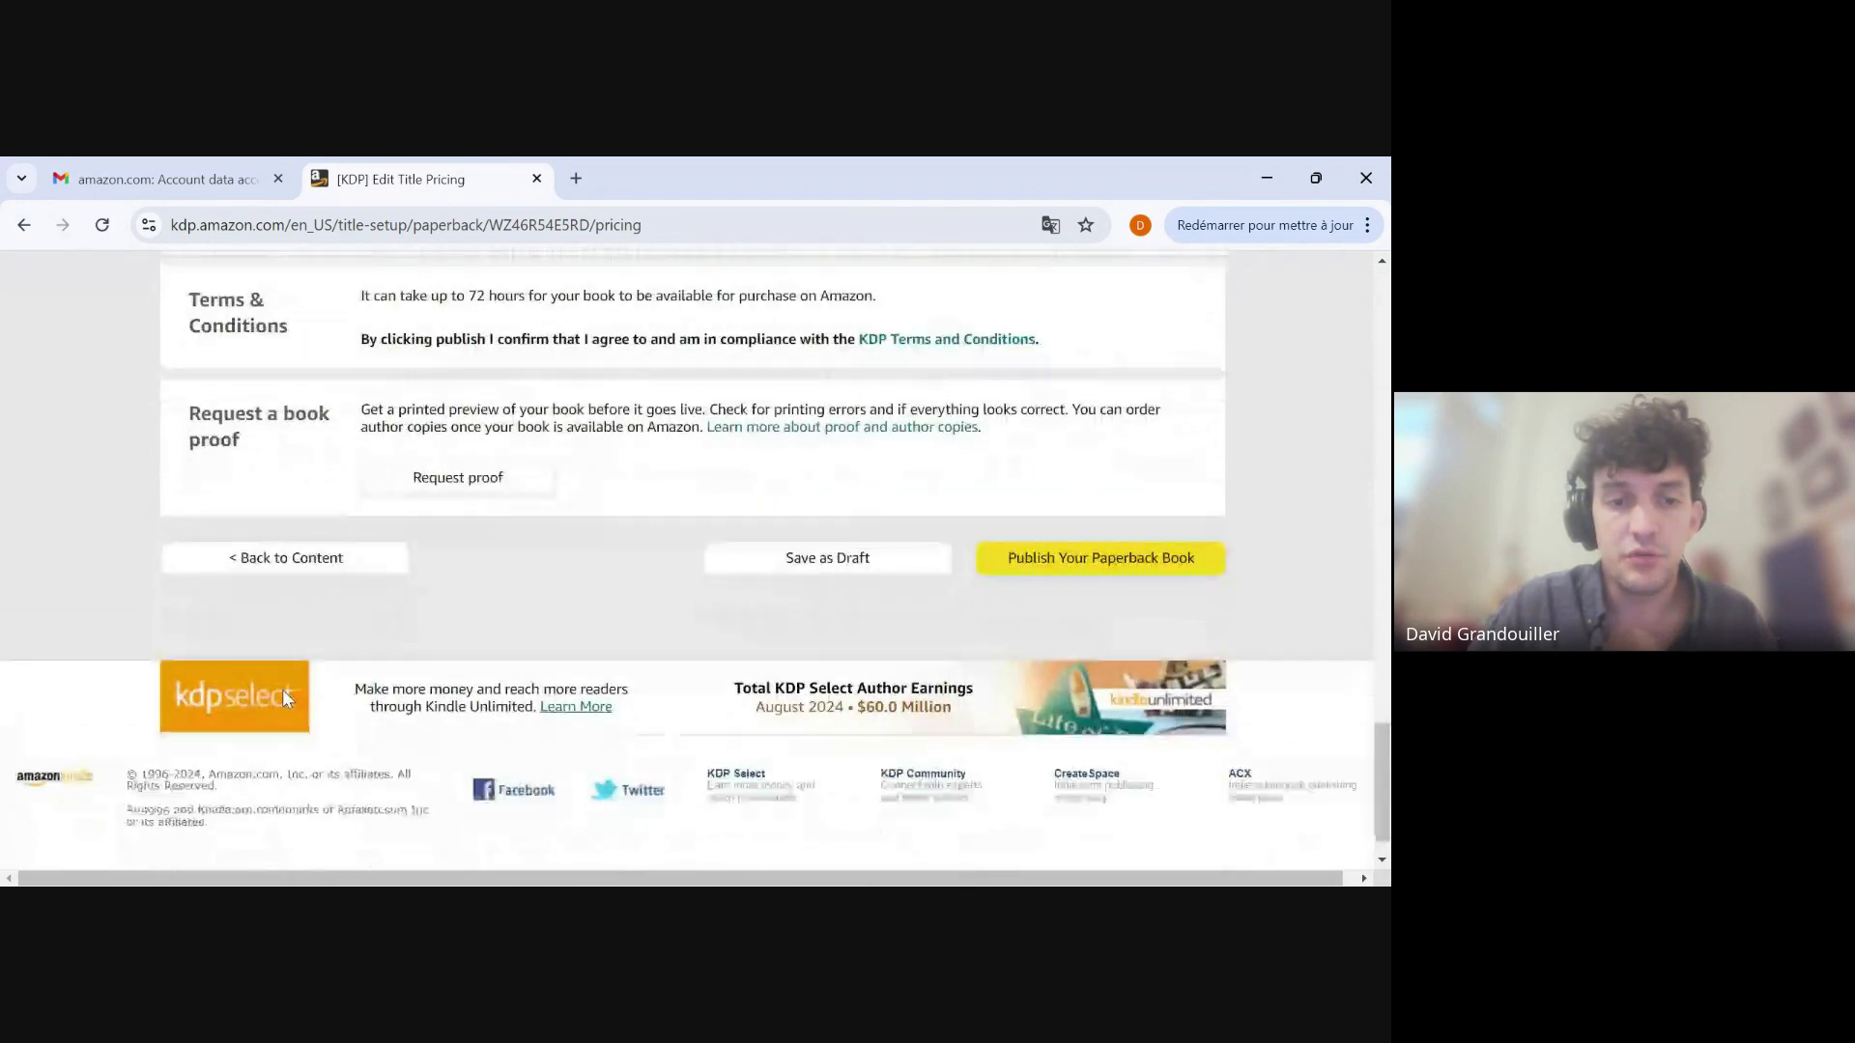
scroll(283, 691, "up", 12)
scroll(601, 586, "up", 2)
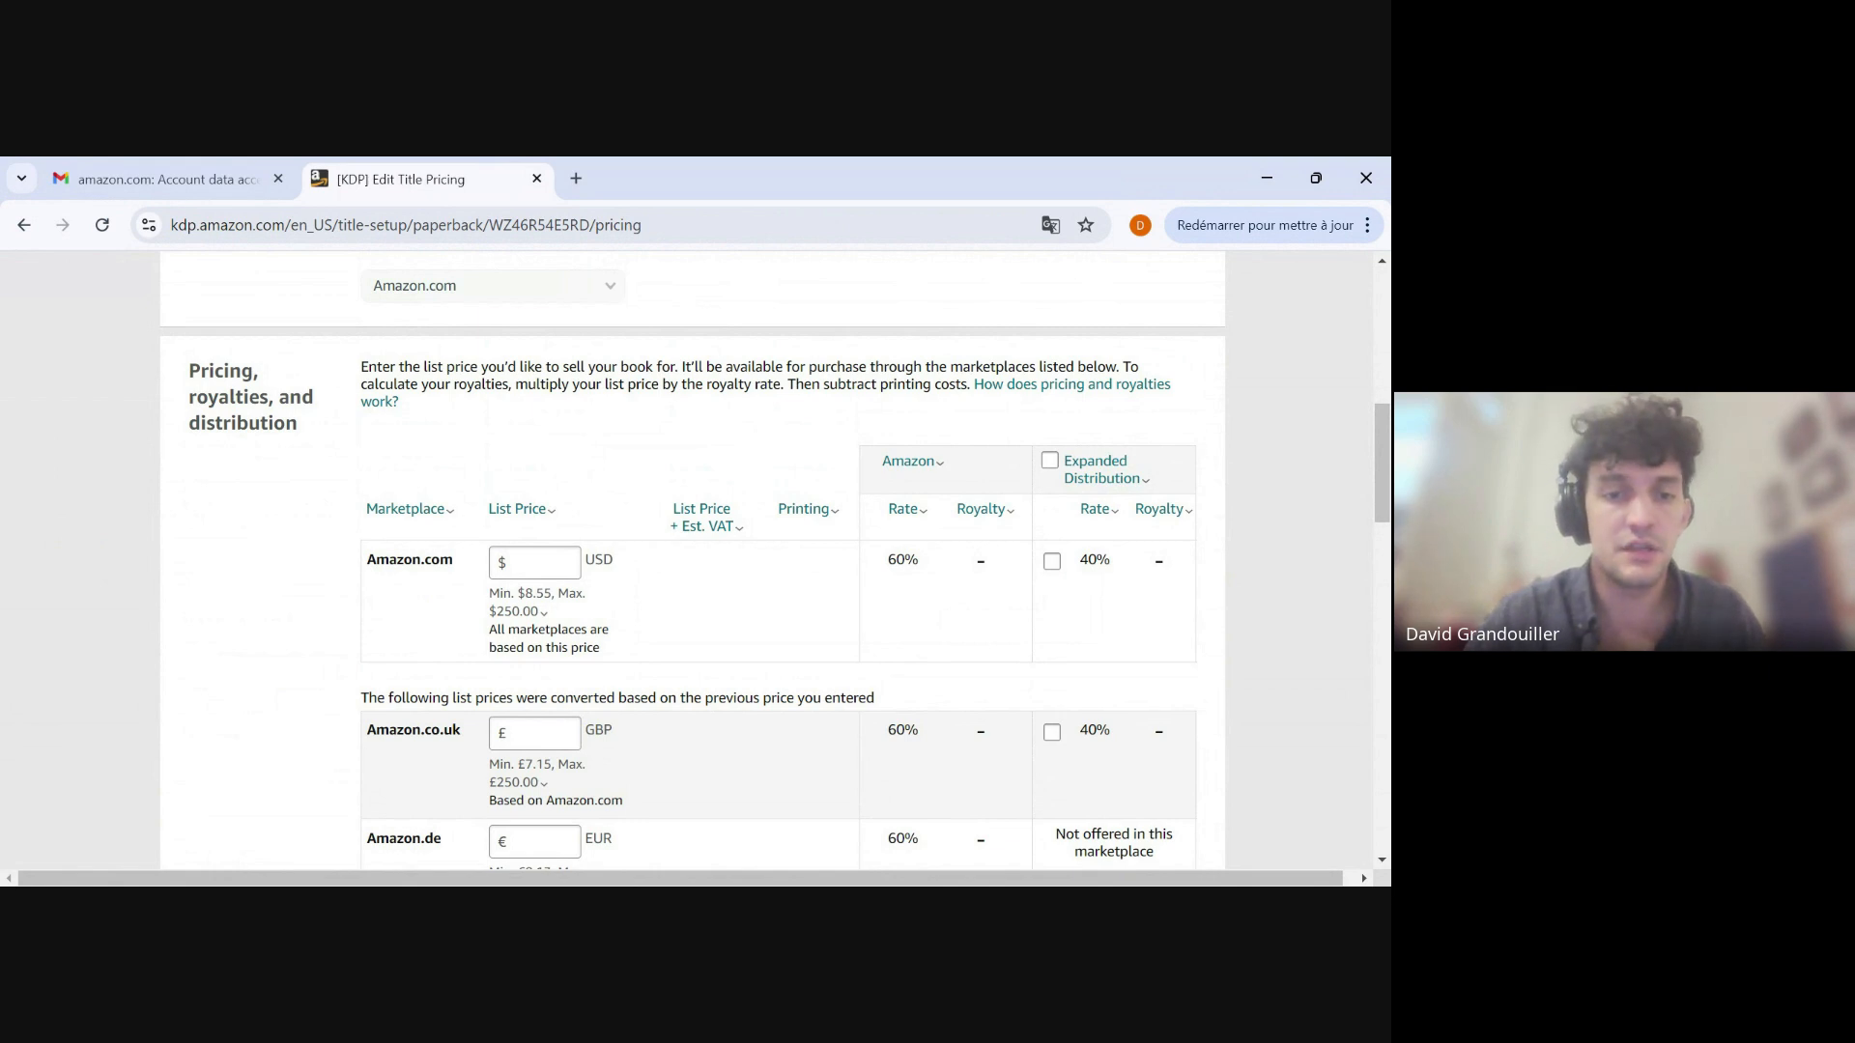
Set the Amazon.com list price to 19.99 USD and let the other marketplaces convert from it.
left_click(573, 562)
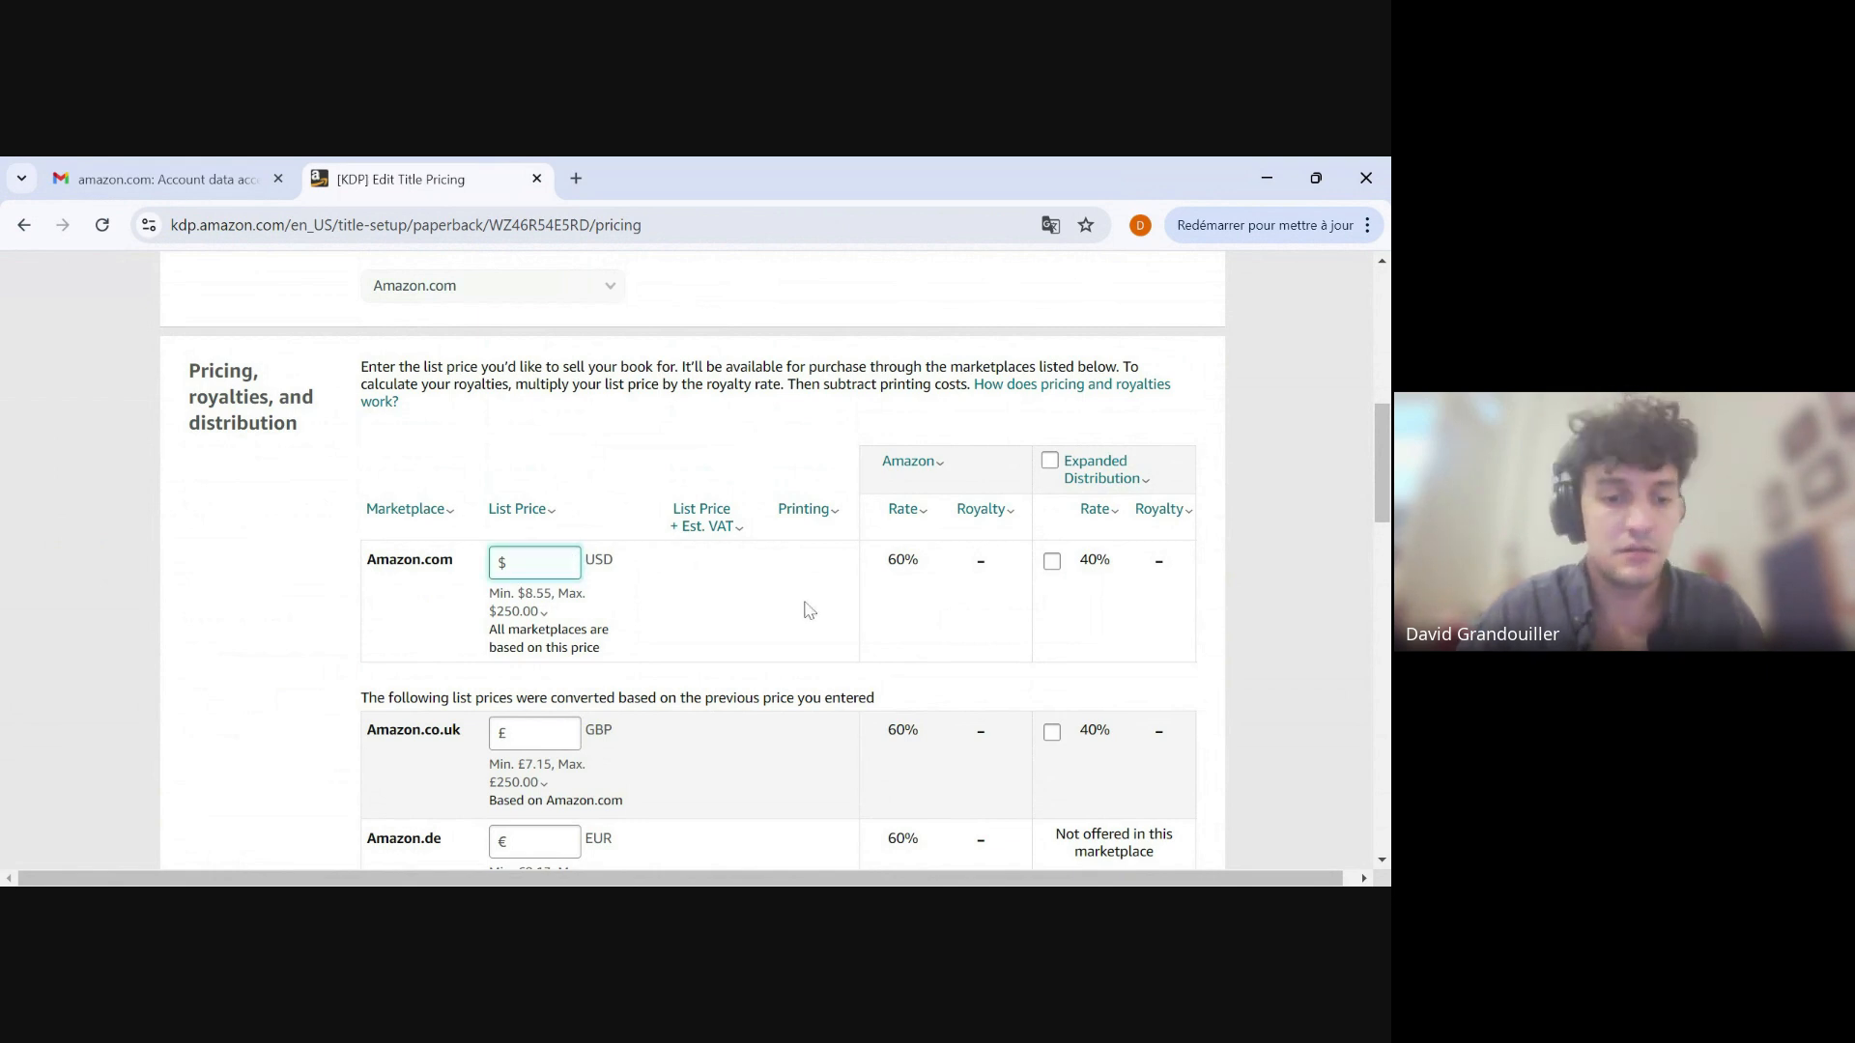
type("19.99")
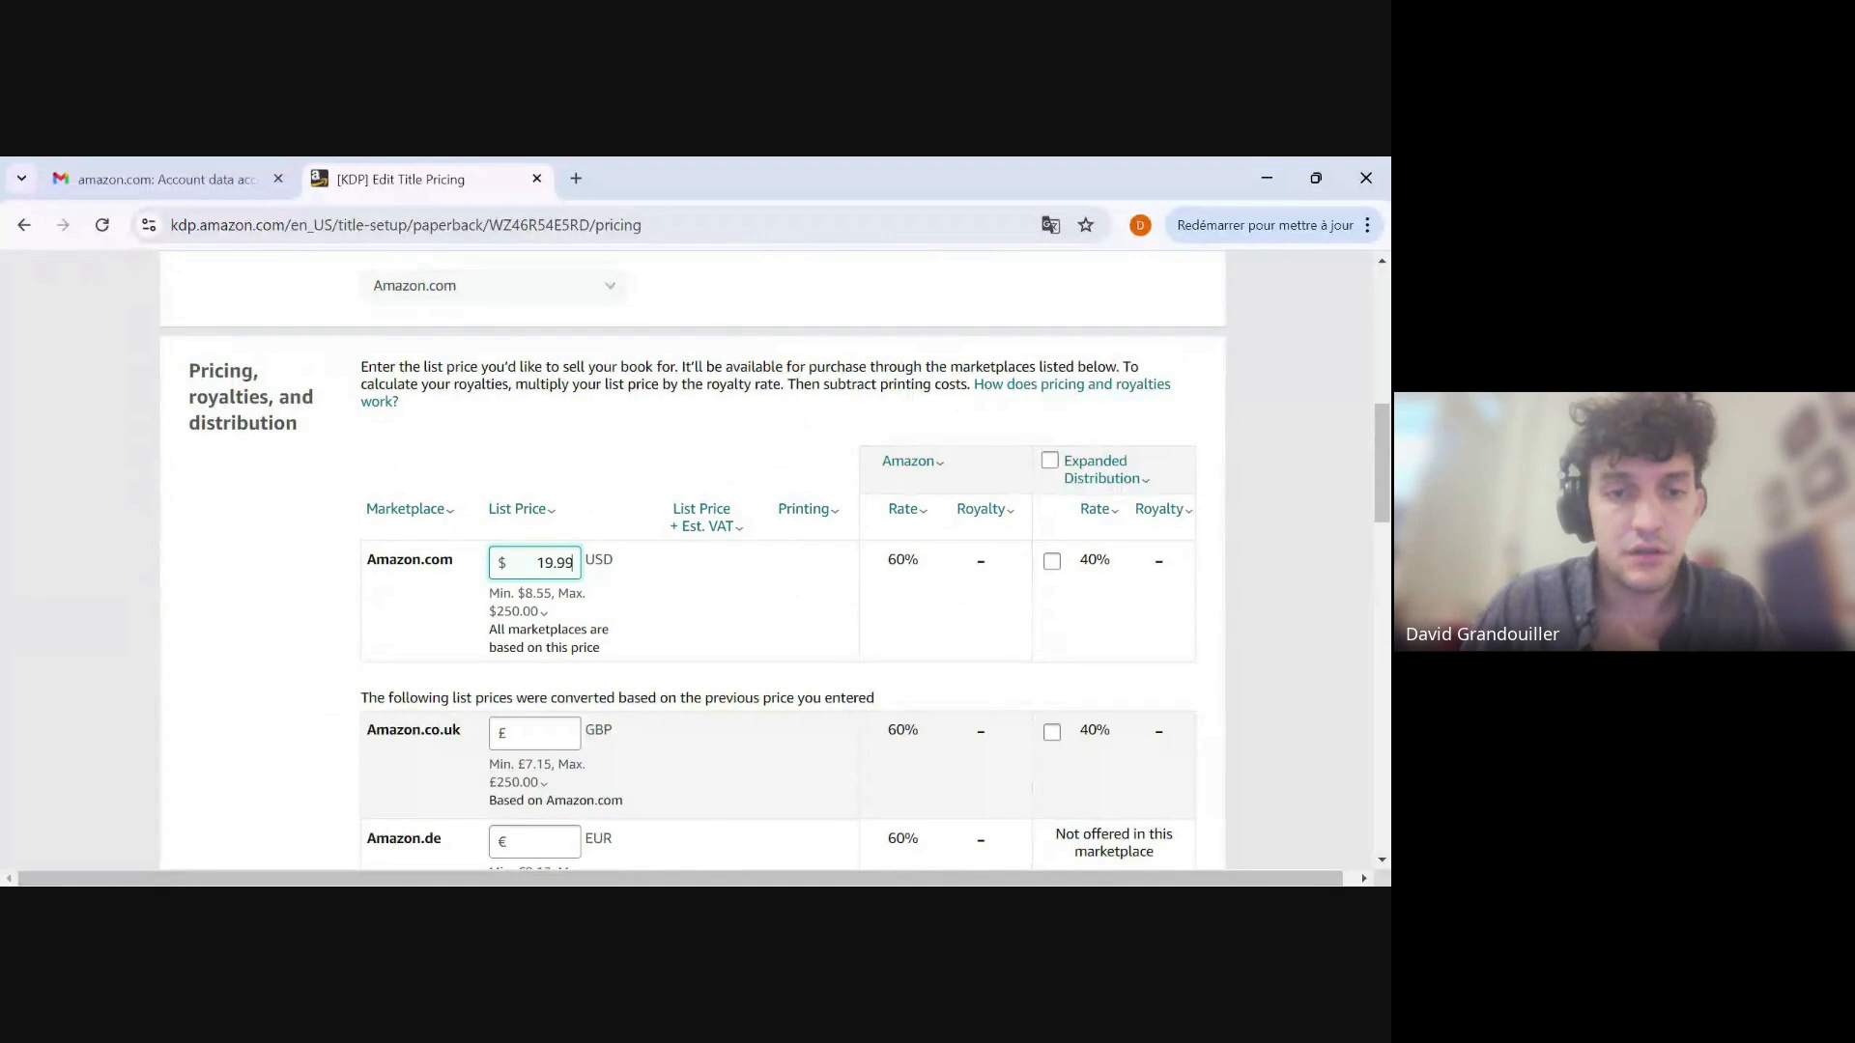
left_click(754, 614)
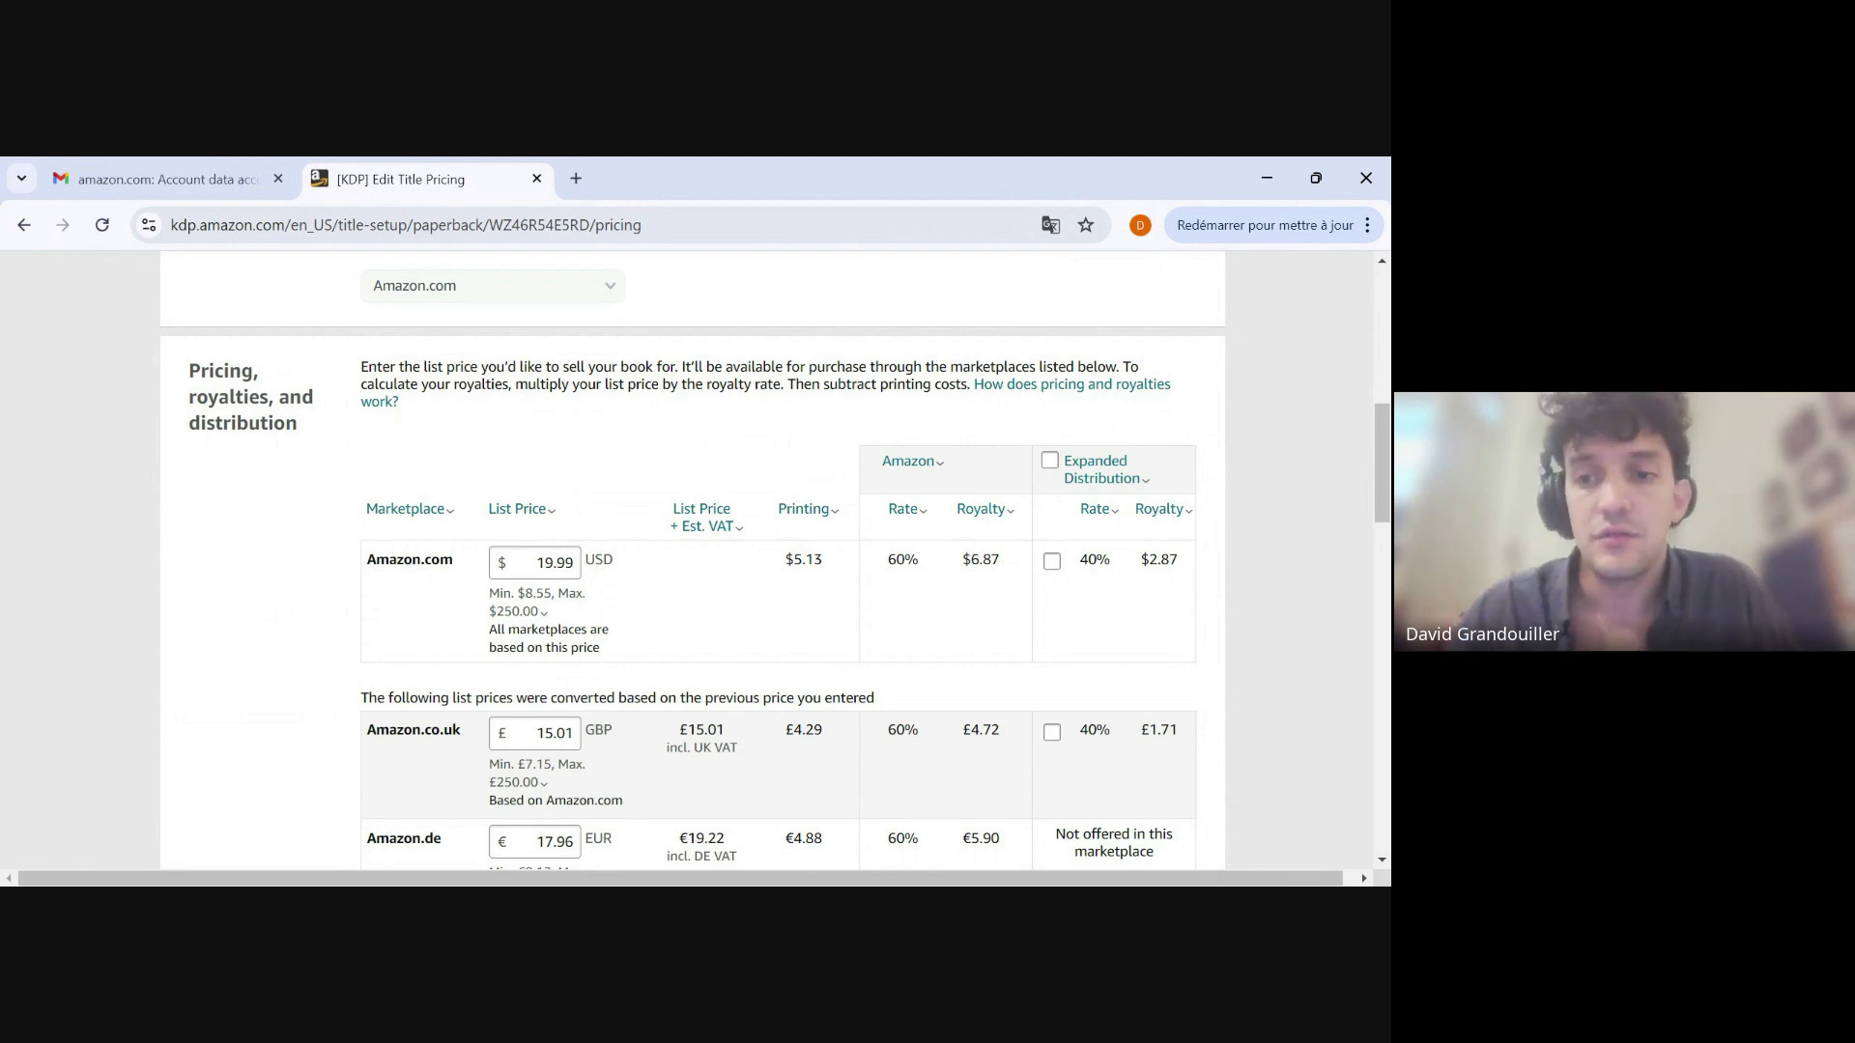
Read the Expanded Distribution explanation and save the paperback's rights and pricing as a draft.
left_click(1103, 469)
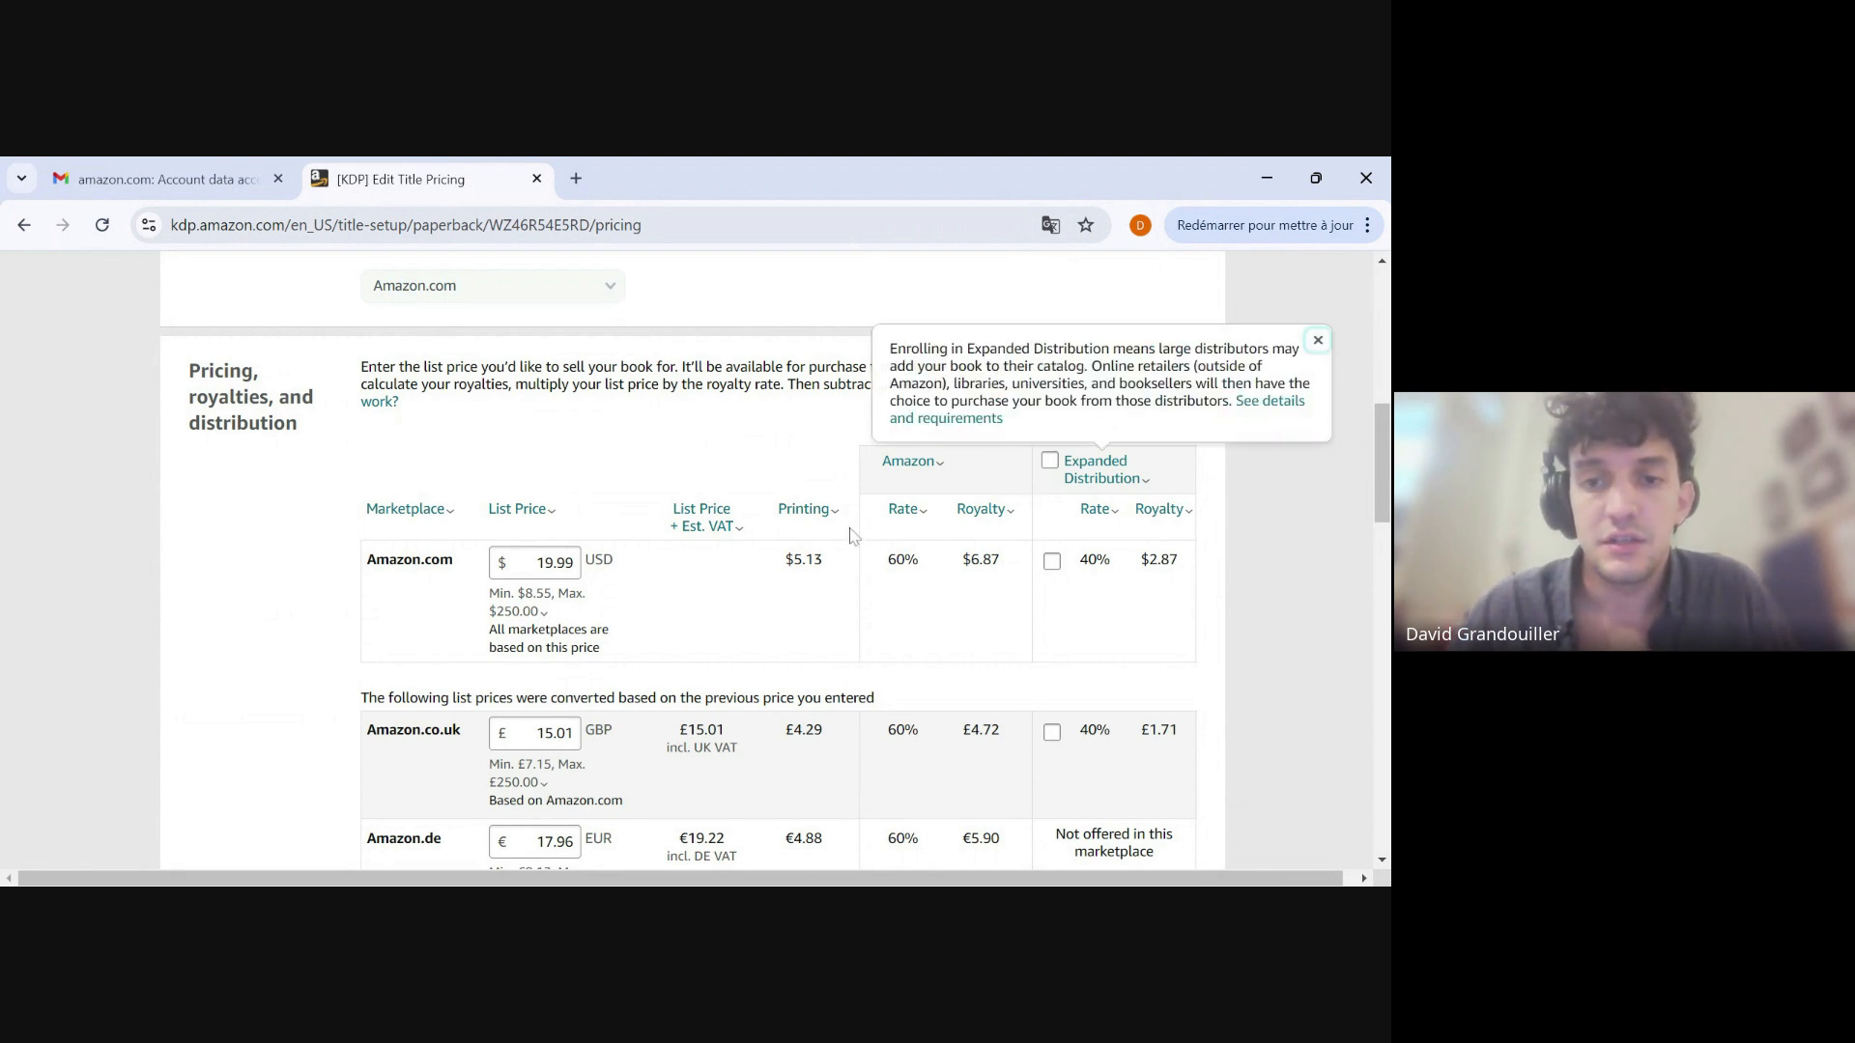
left_click(757, 451)
scroll(553, 379, "down", 16)
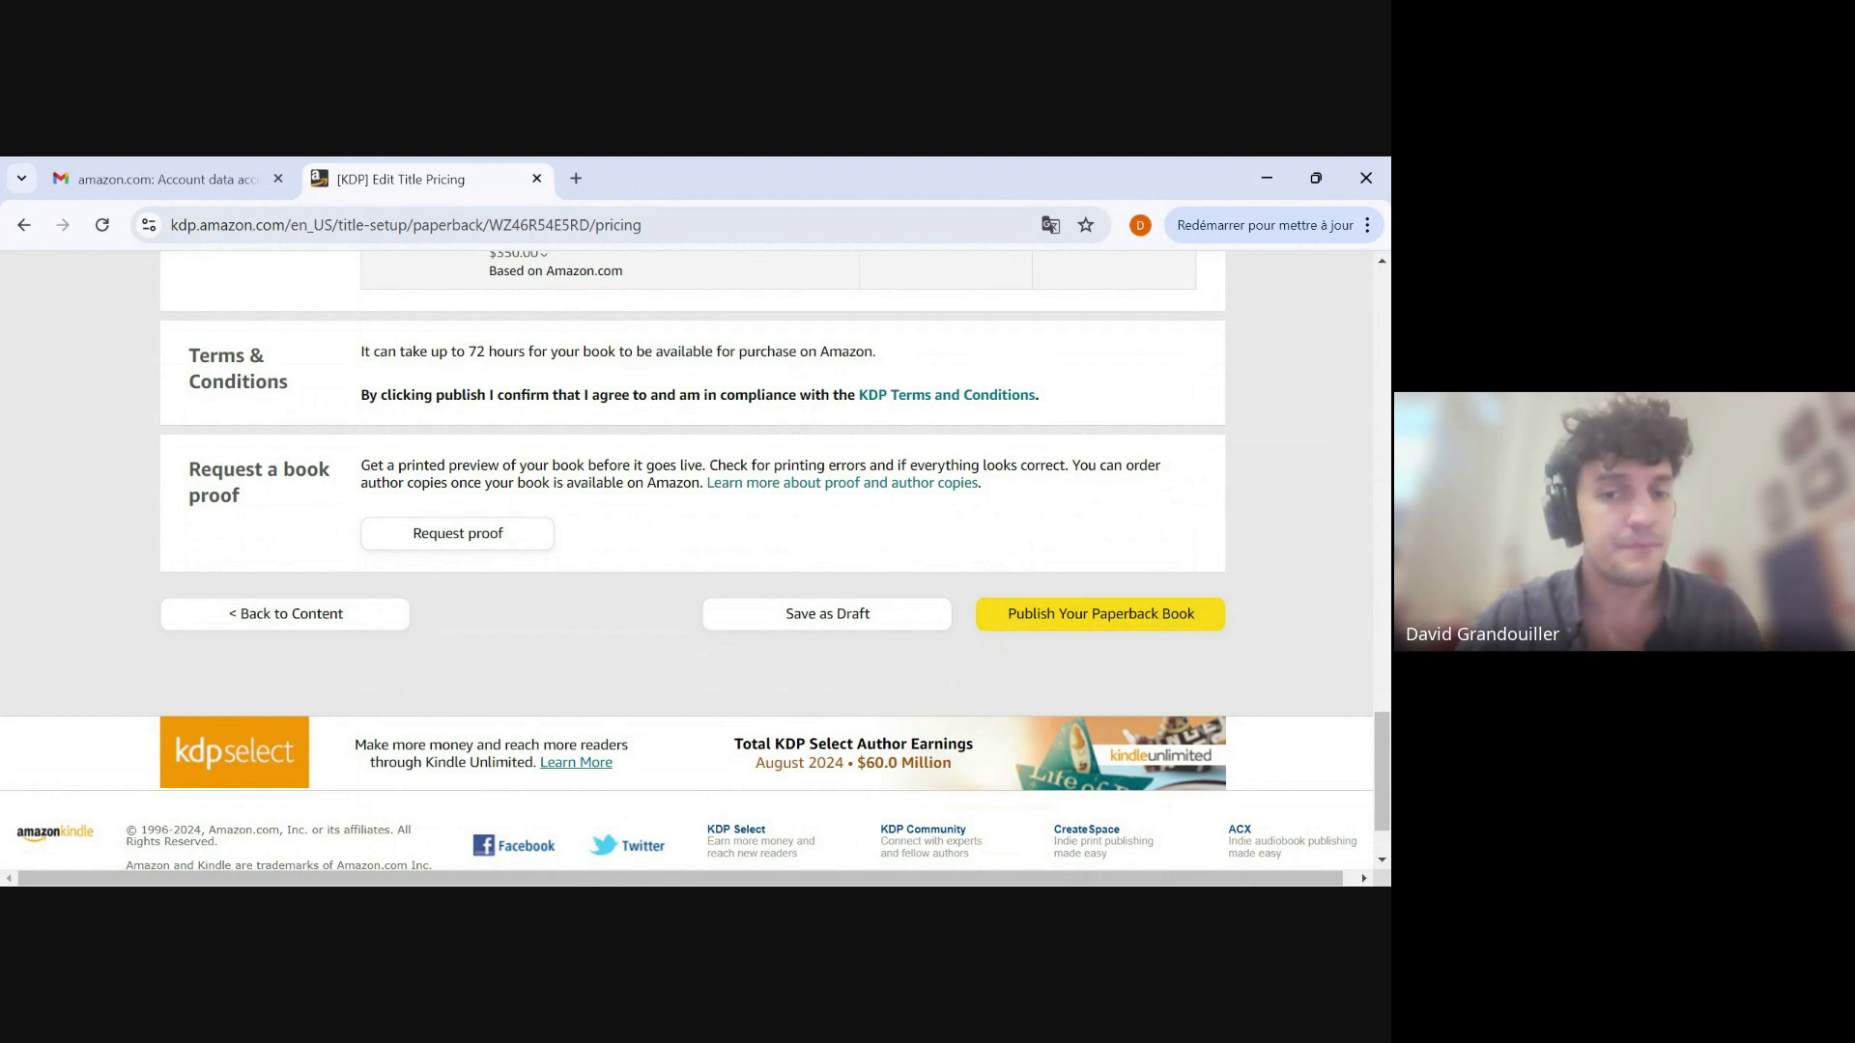
left_click(827, 618)
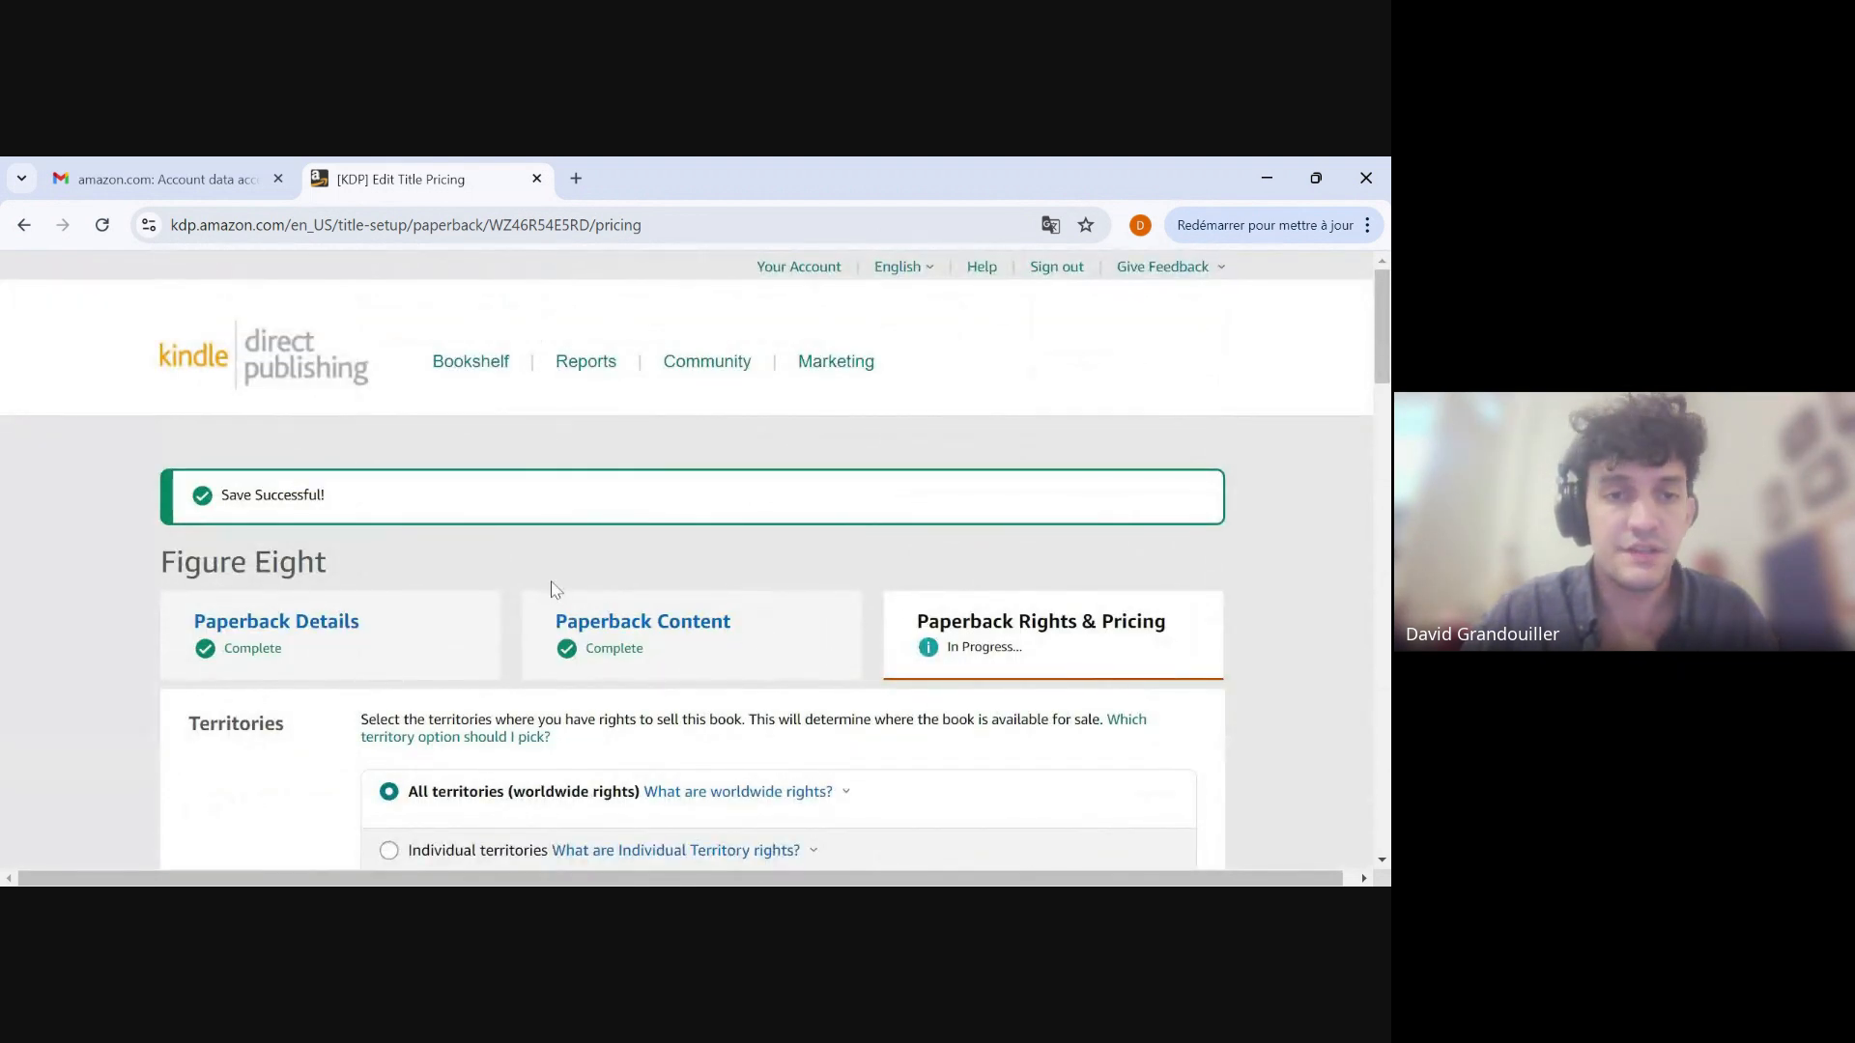
Return to the bookshelf and check the draft status of the Figure Eight paperback.
left_click(461, 373)
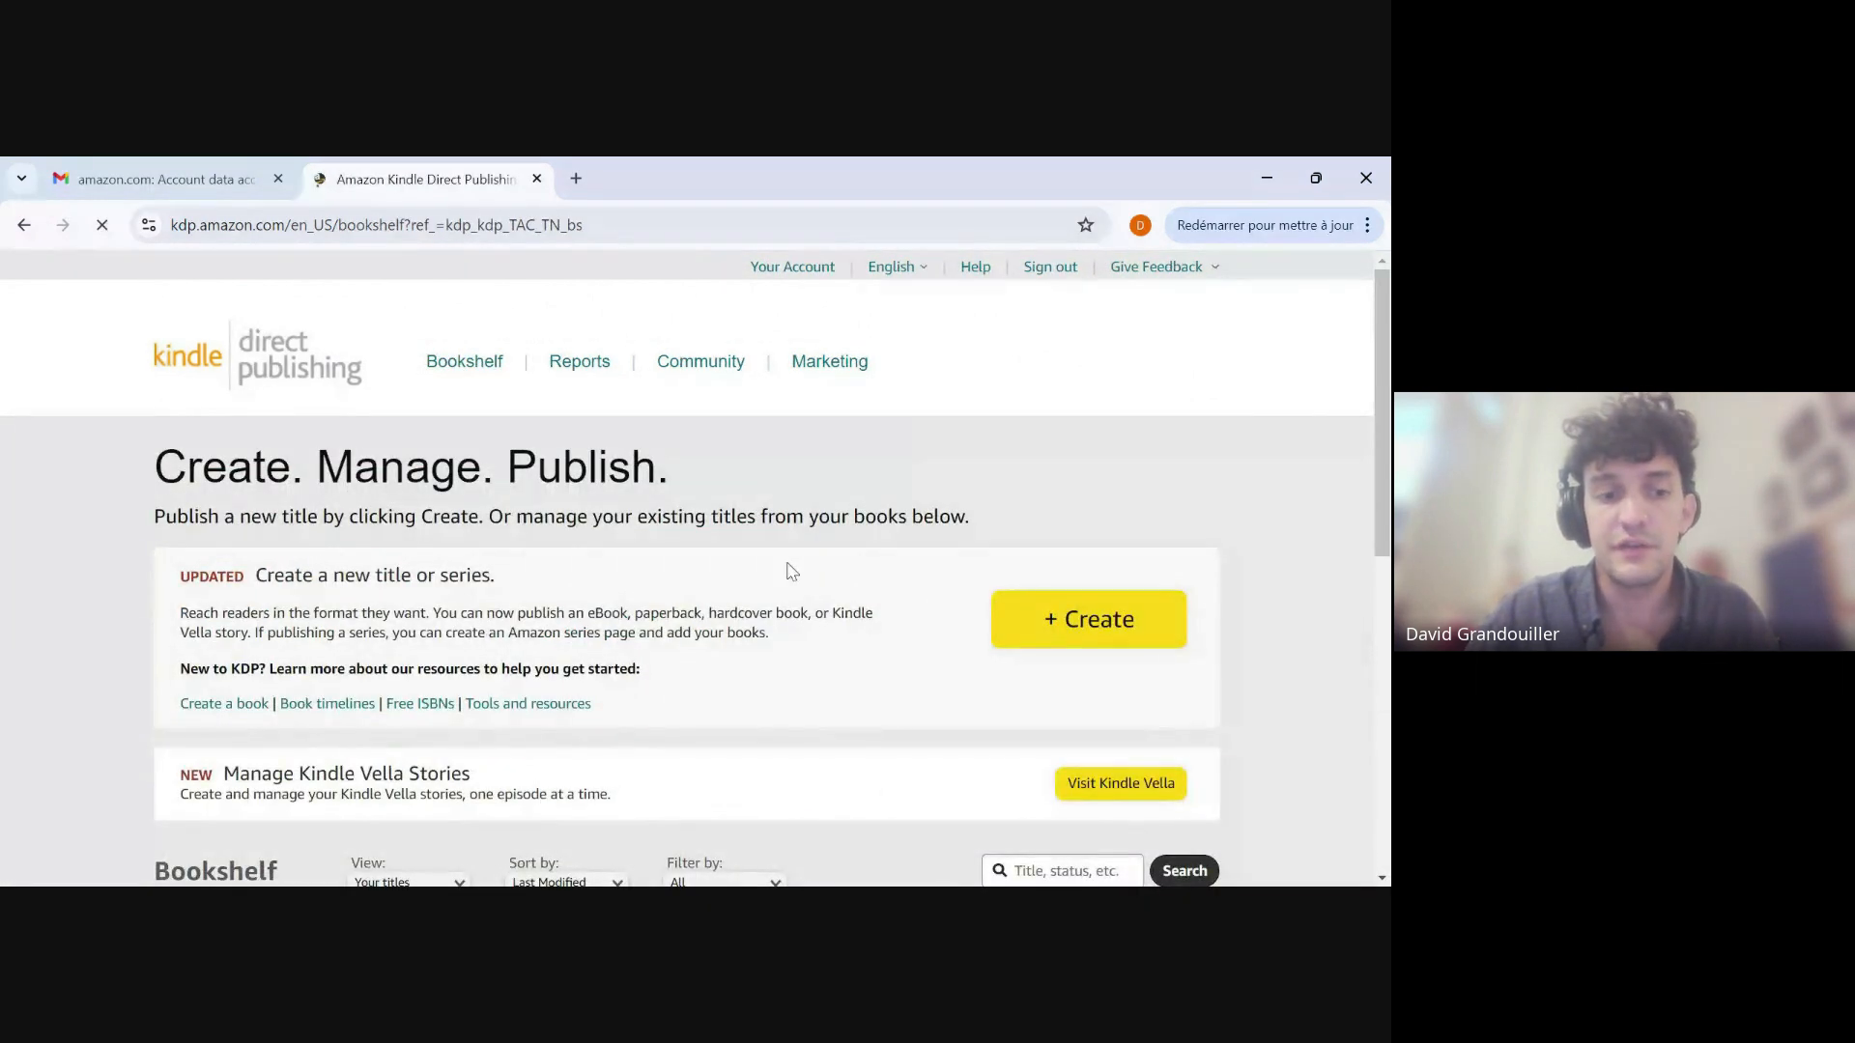
scroll(553, 614, "down", 6)
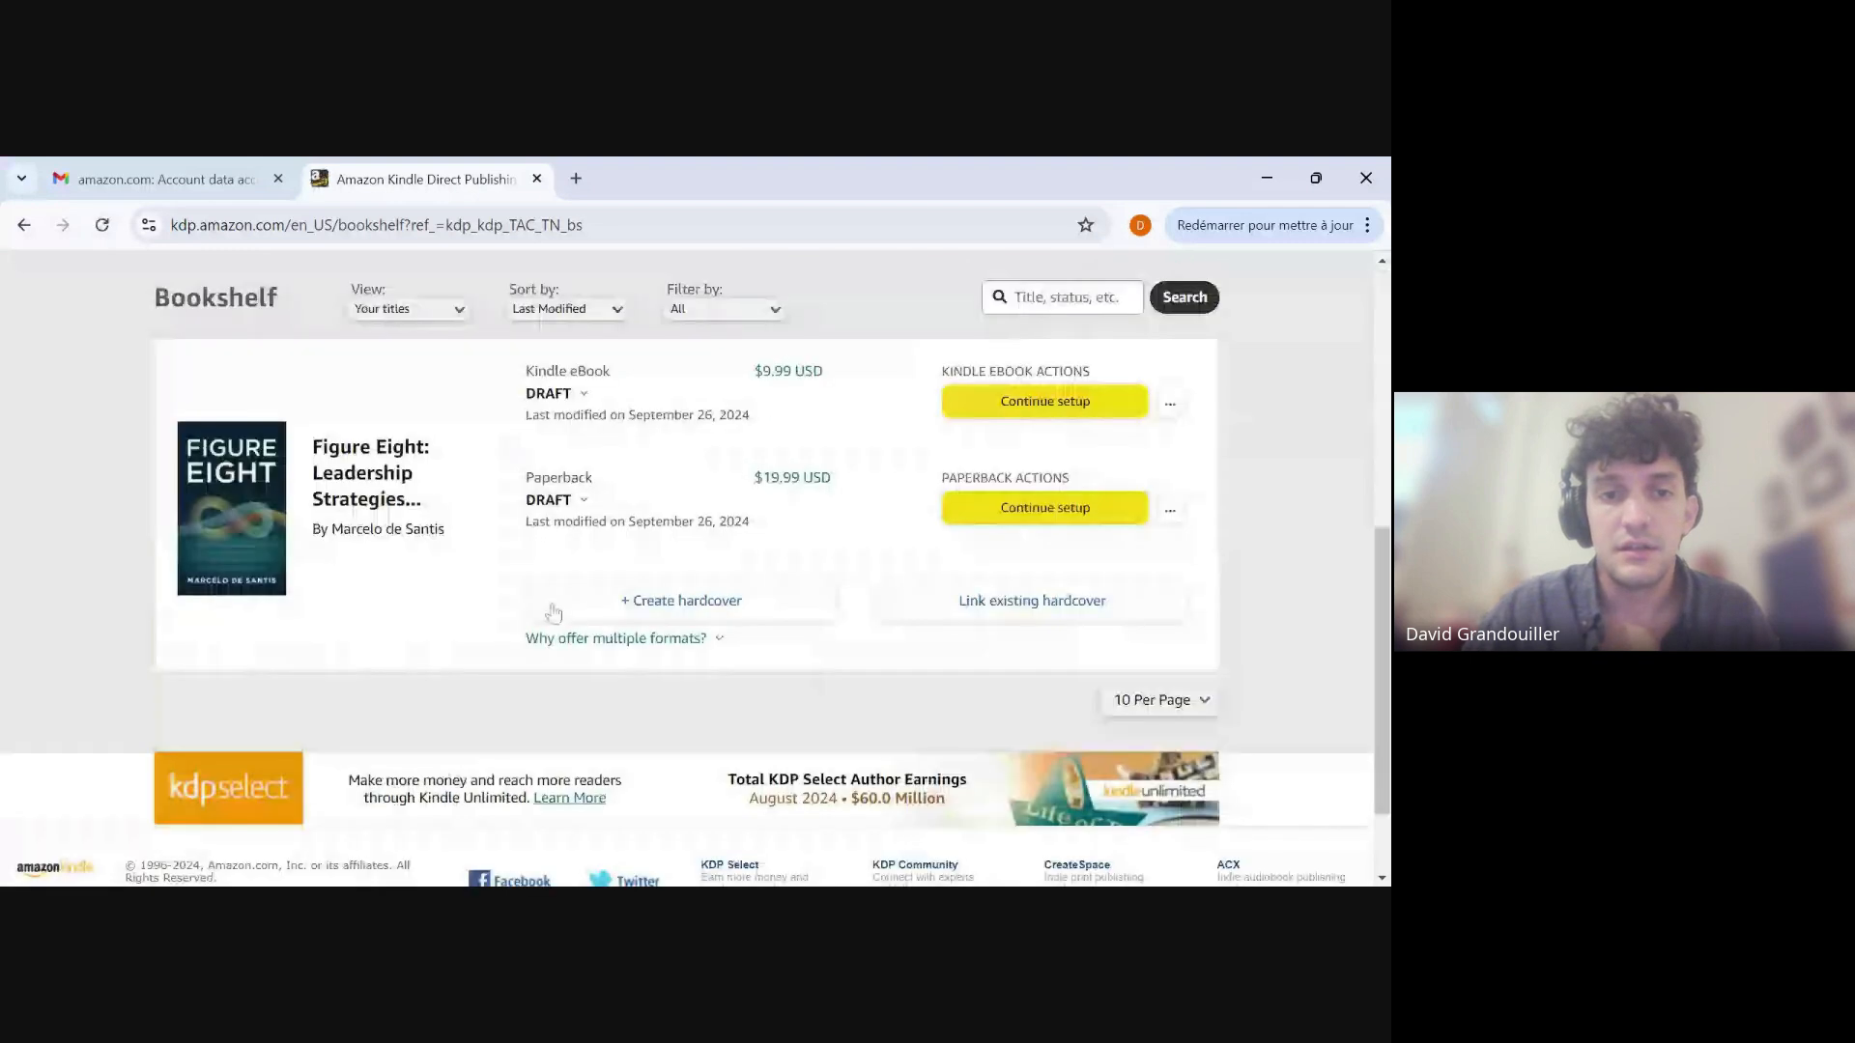
scroll(552, 614, "up", 1)
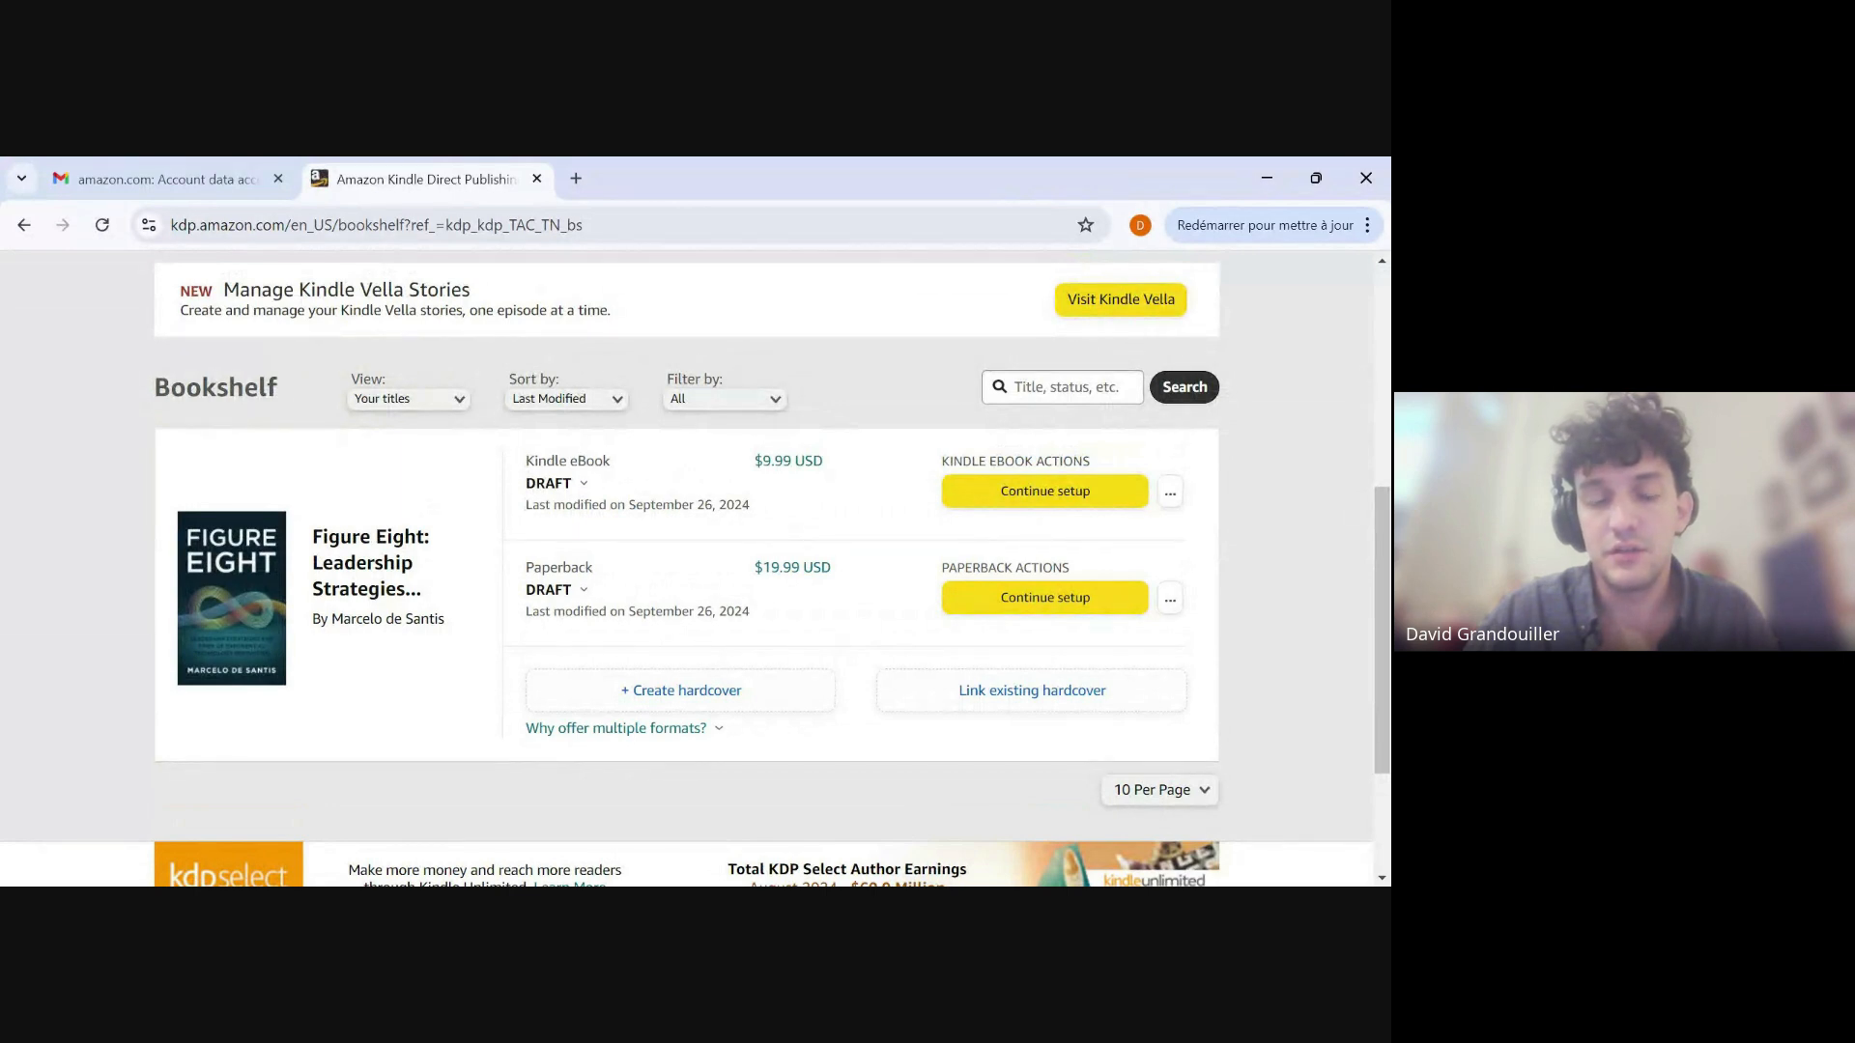
left_click(564, 591)
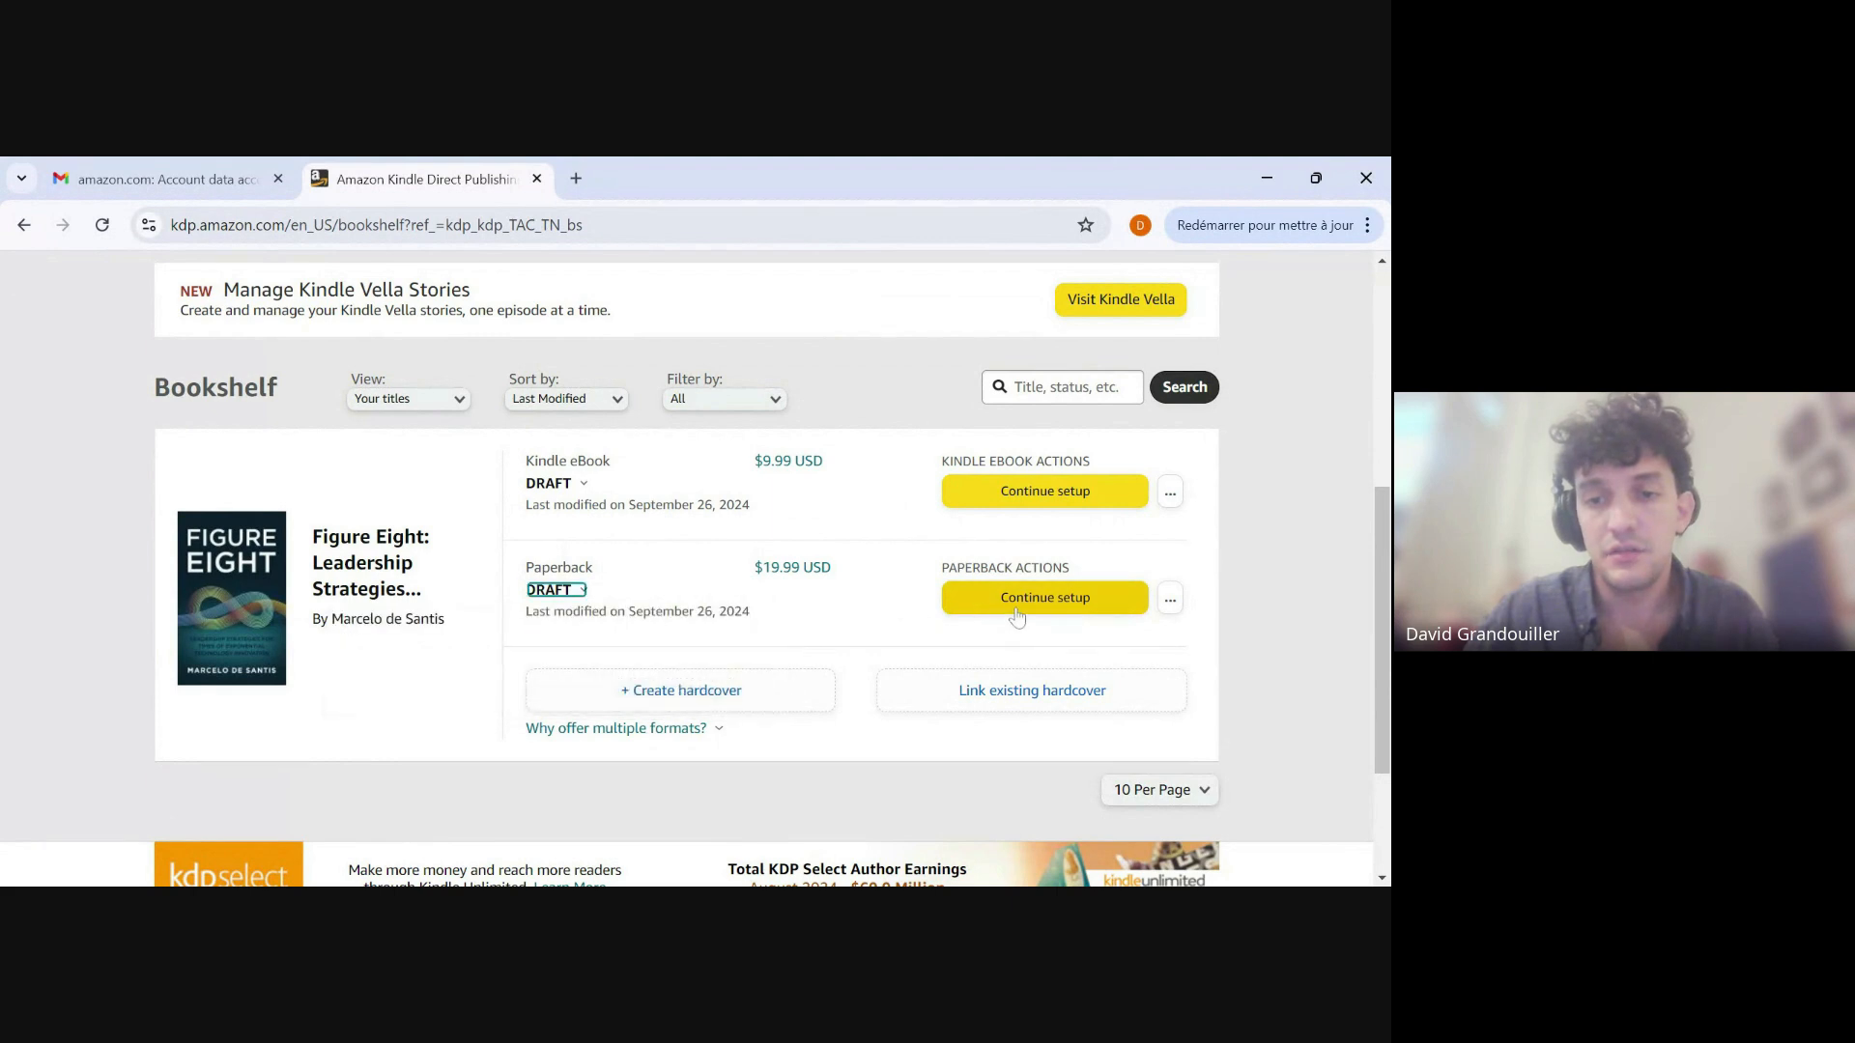